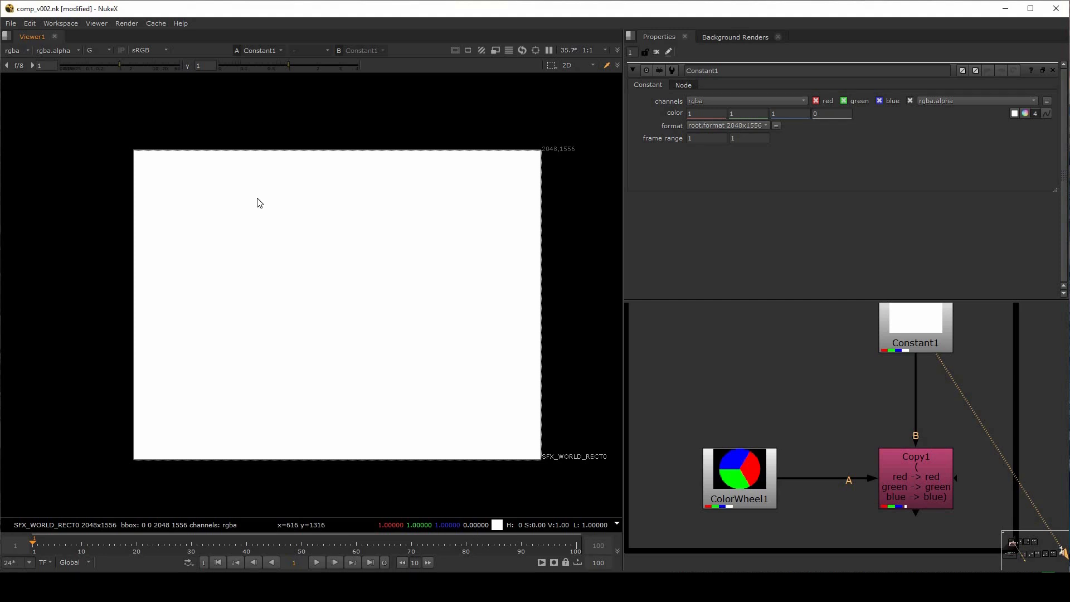
Inspect Constant1's green and alpha channels in the viewer and return the display to RGB
{"action": "key", "text": "g"}
{"action": "key", "text": "a"}
{"action": "left_click_drag", "start_coordinate": [268, 250], "coordinate": [367, 302]}
{"action": "key", "text": "a"}
View ColorWheel1 in the viewer and inspect its red, green, blue and alpha channels one by one
{"action": "middle_click_drag", "start_coordinate": [790, 429], "coordinate": [813, 391]}
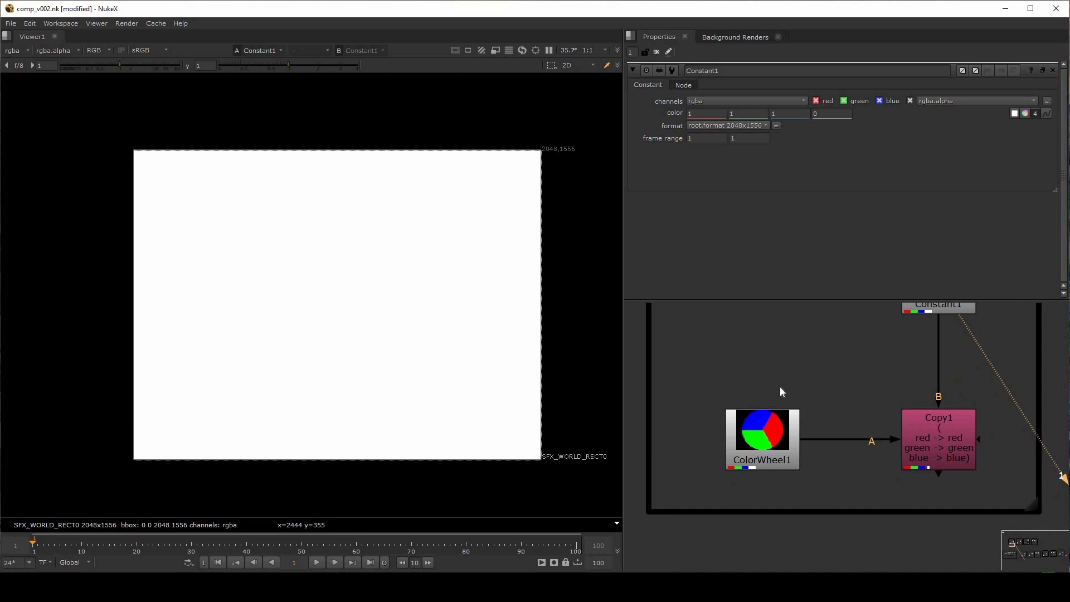
{"action": "left_click", "coordinate": [753, 452]}
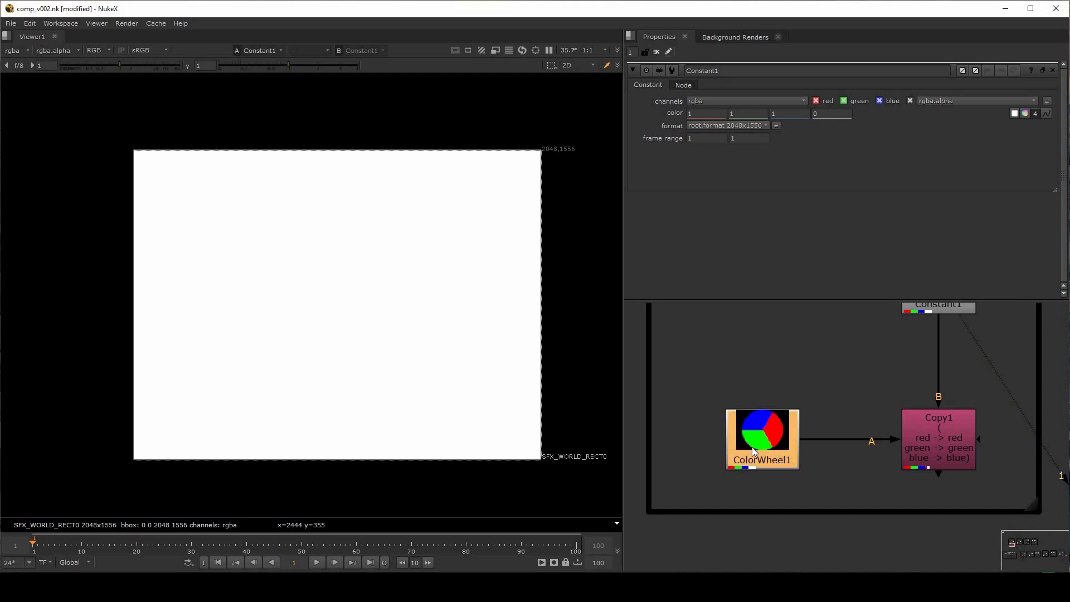
{"action": "key", "text": "1"}
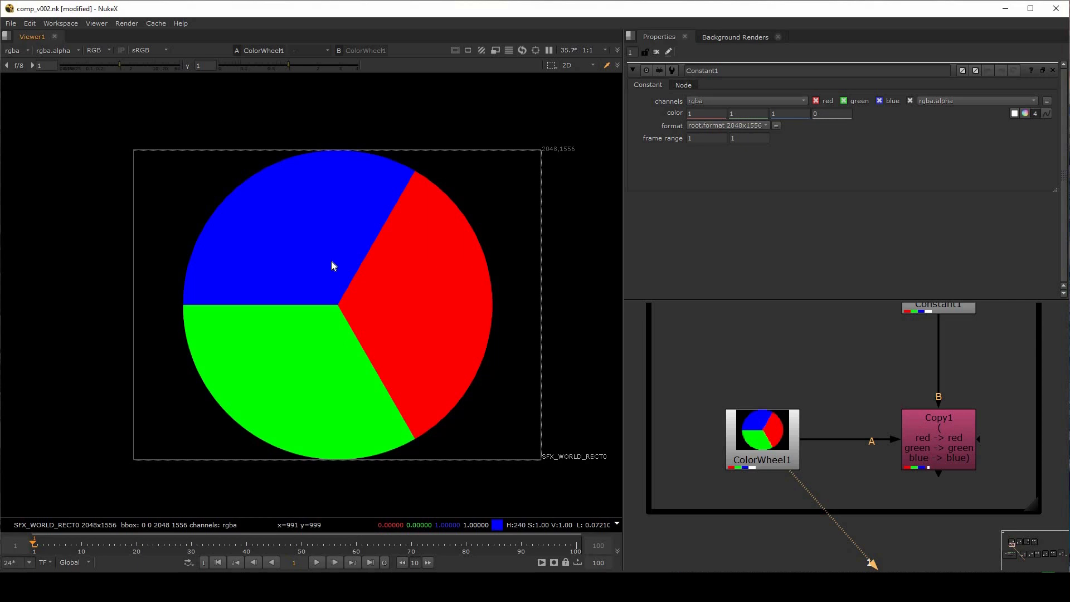
{"action": "key", "text": "r"}
{"action": "key", "text": "g"}
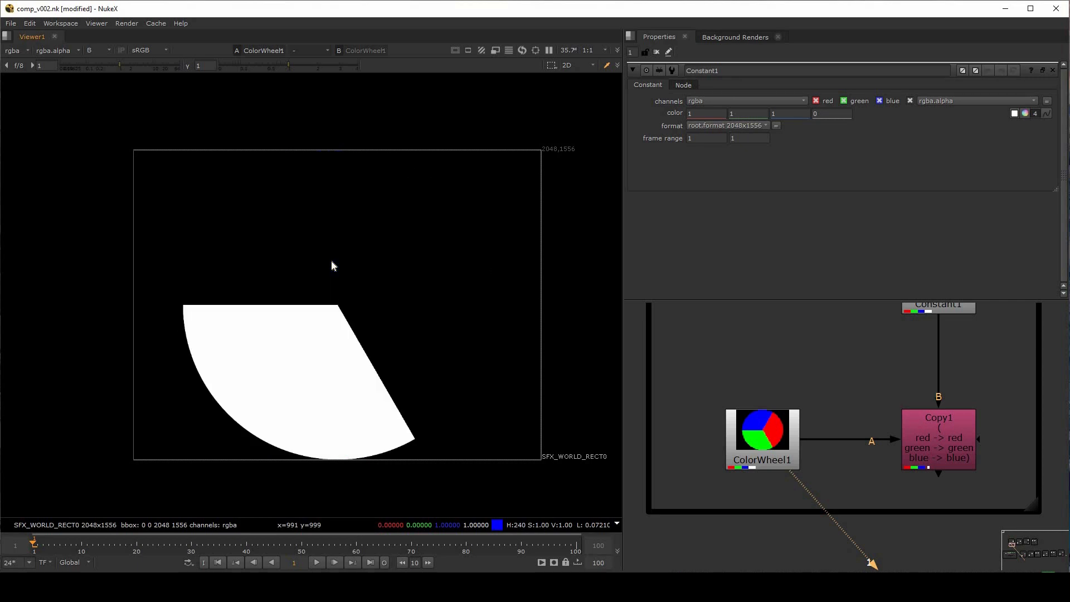
{"action": "key", "text": "b"}
{"action": "key", "text": "a"}
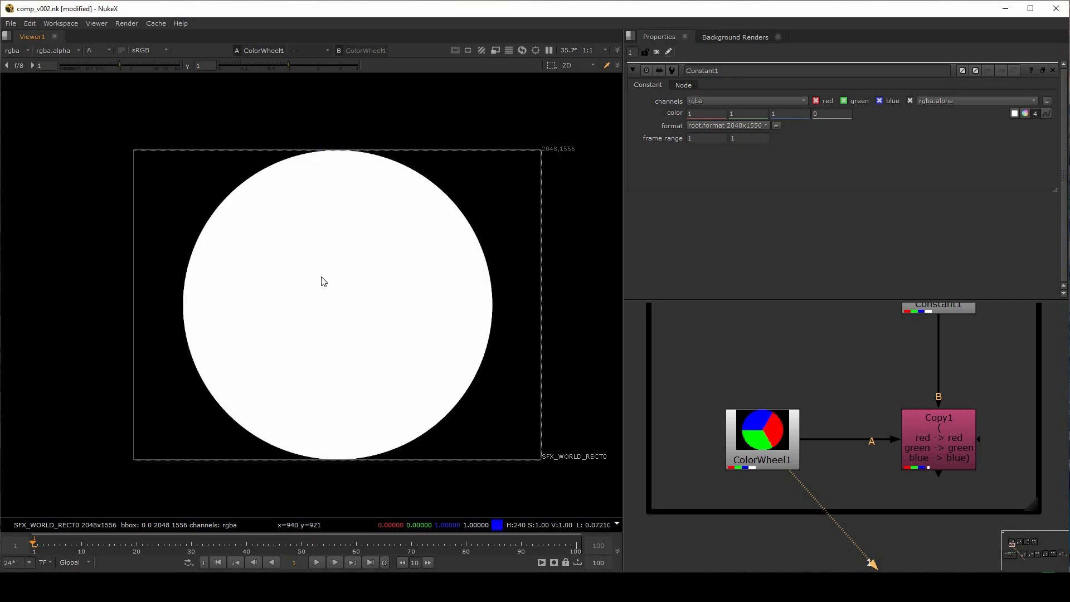
{"action": "left_click", "coordinate": [814, 364]}
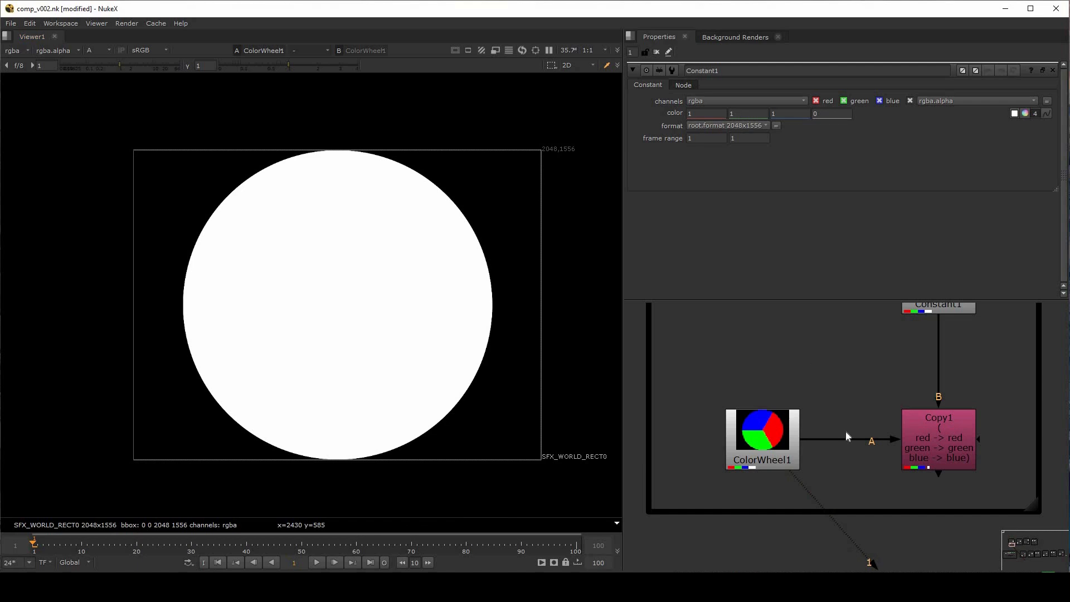
Open Copy1's properties and compare its output with Constant1 in the viewer
{"action": "middle_click_drag", "start_coordinate": [945, 428], "coordinate": [818, 425]}
{"action": "double_click", "coordinate": [818, 425]}
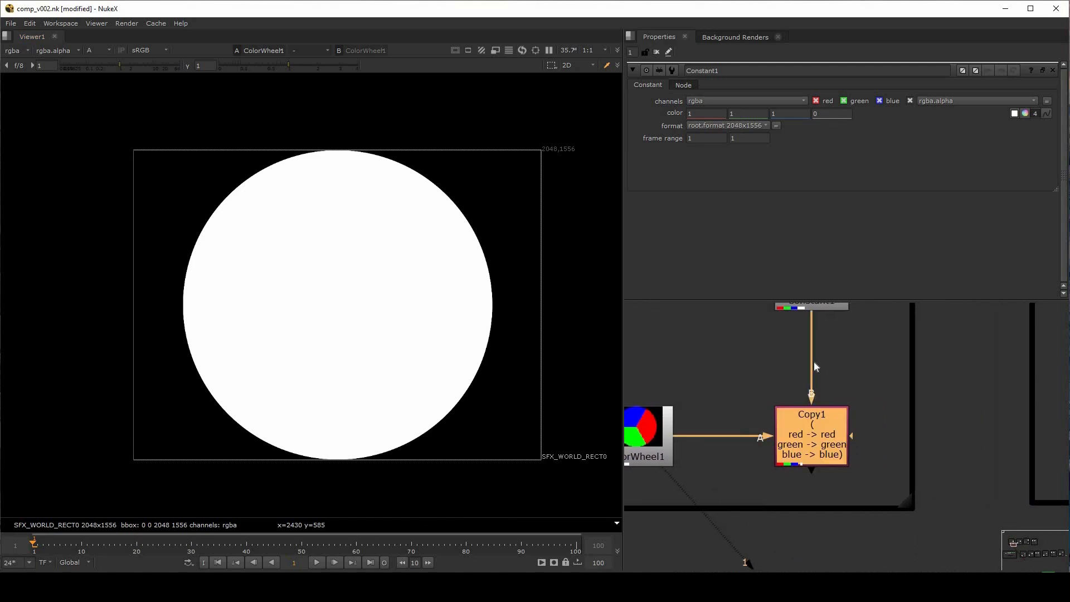
{"action": "key", "text": "1"}
{"action": "middle_click_drag", "start_coordinate": [815, 363], "coordinate": [796, 421]}
{"action": "left_click", "coordinate": [808, 346]}
{"action": "key", "text": "1"}
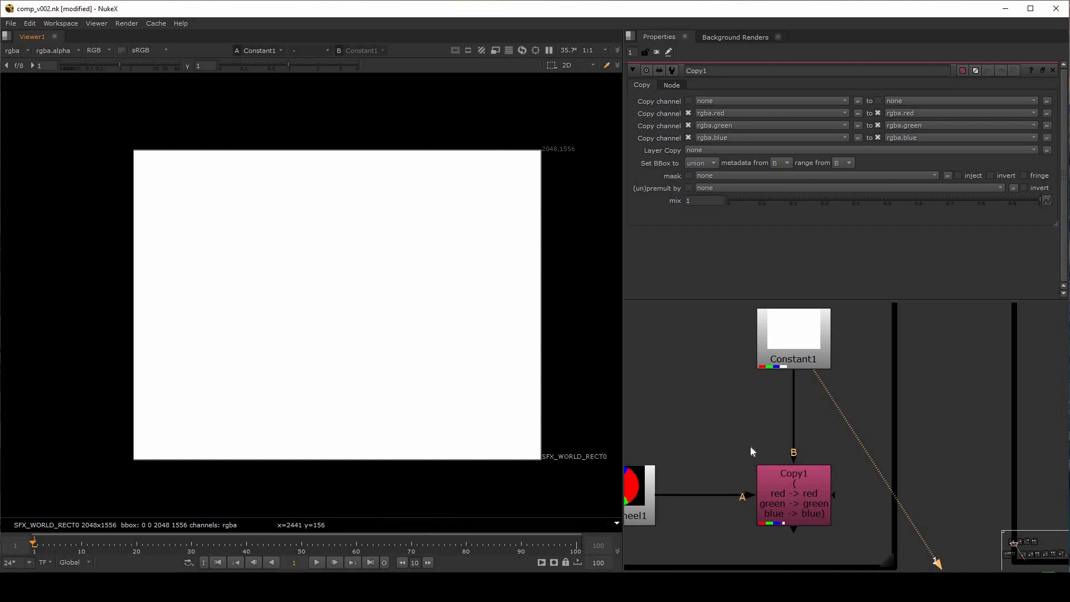
{"action": "middle_click_drag", "start_coordinate": [751, 446], "coordinate": [763, 426]}
{"action": "left_click", "coordinate": [817, 480]}
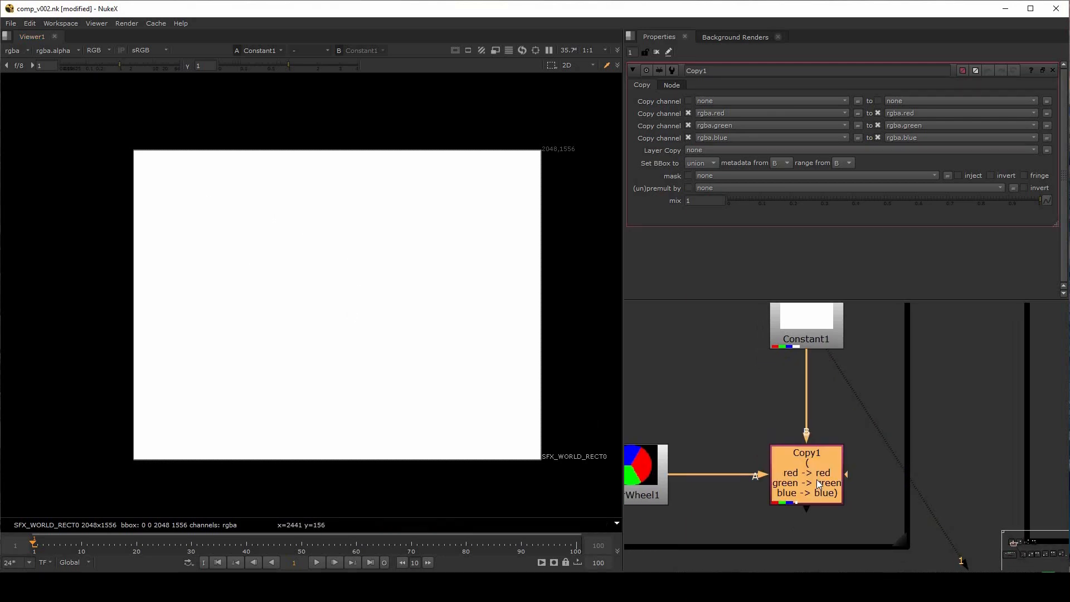
{"action": "key", "text": "1"}
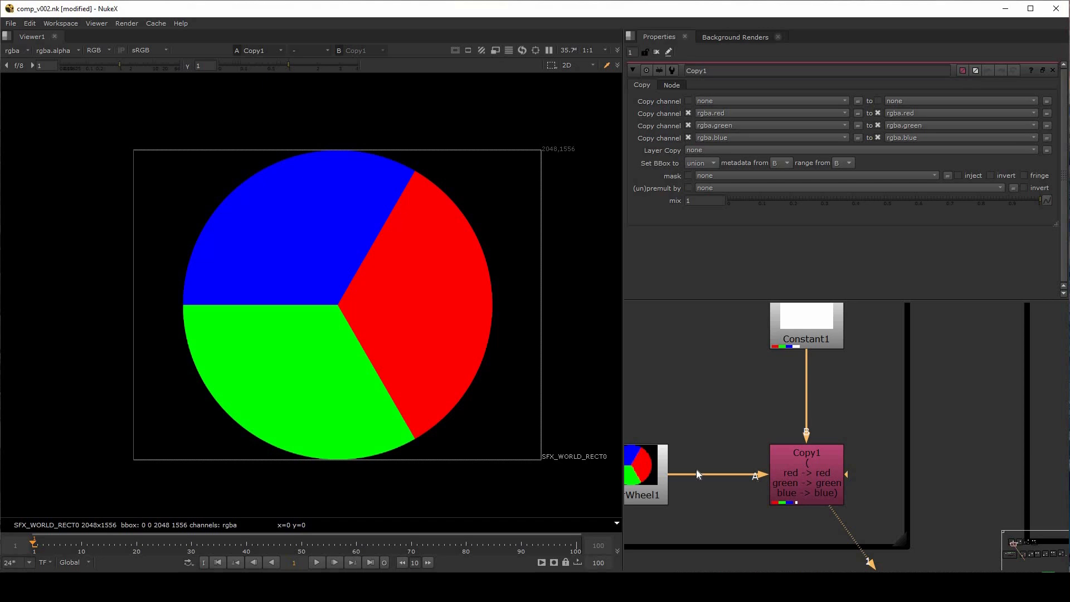
Set the source channel copied to rgba.green in Copy1 to none
{"action": "middle_click_drag", "start_coordinate": [706, 429], "coordinate": [733, 395]}
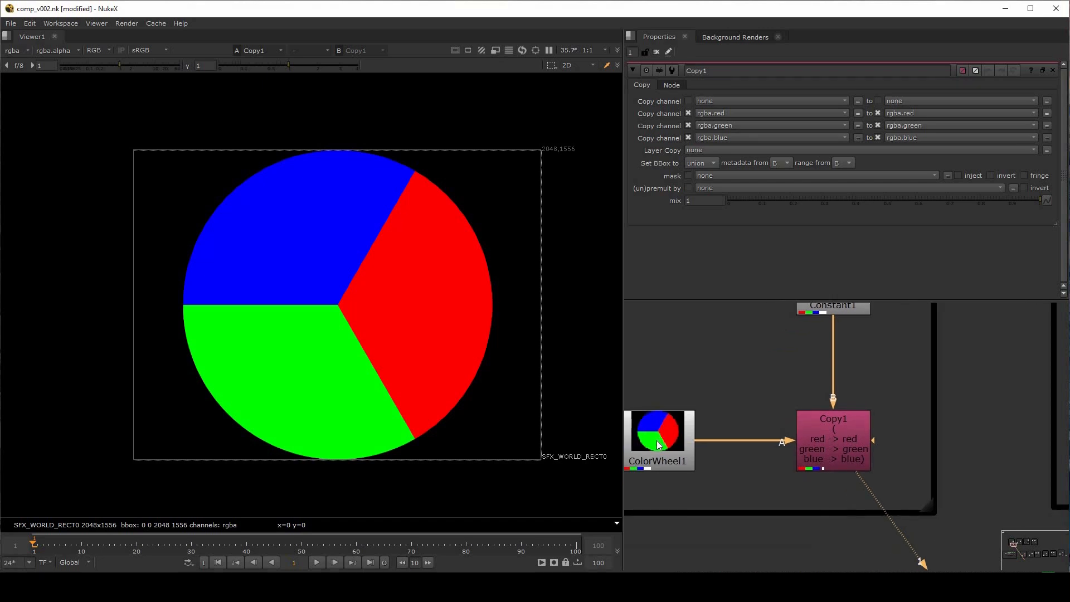
{"action": "left_click", "coordinate": [795, 397]}
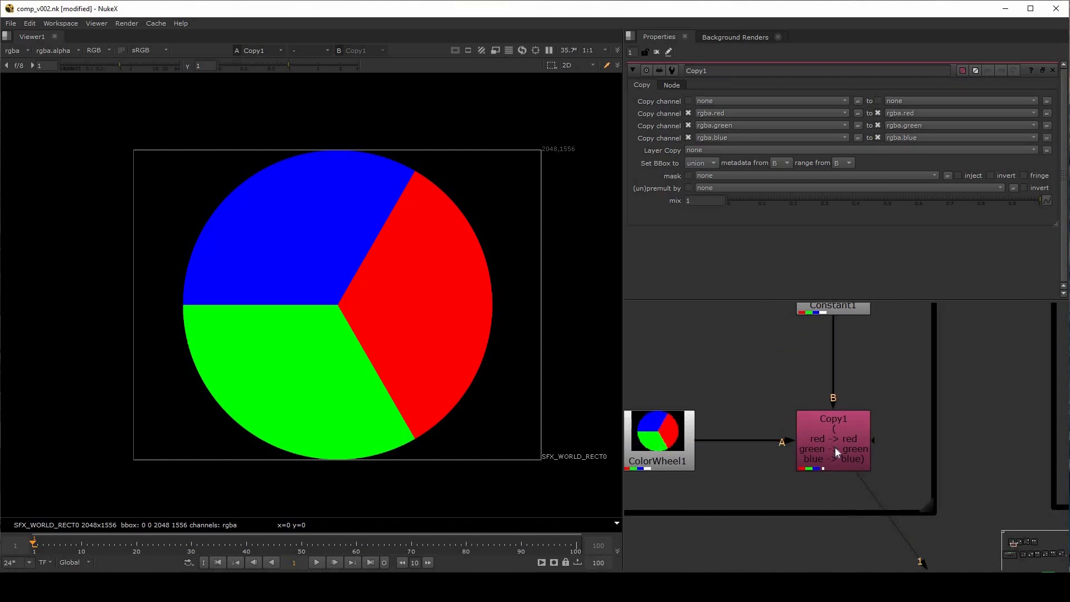
{"action": "left_click", "coordinate": [835, 447]}
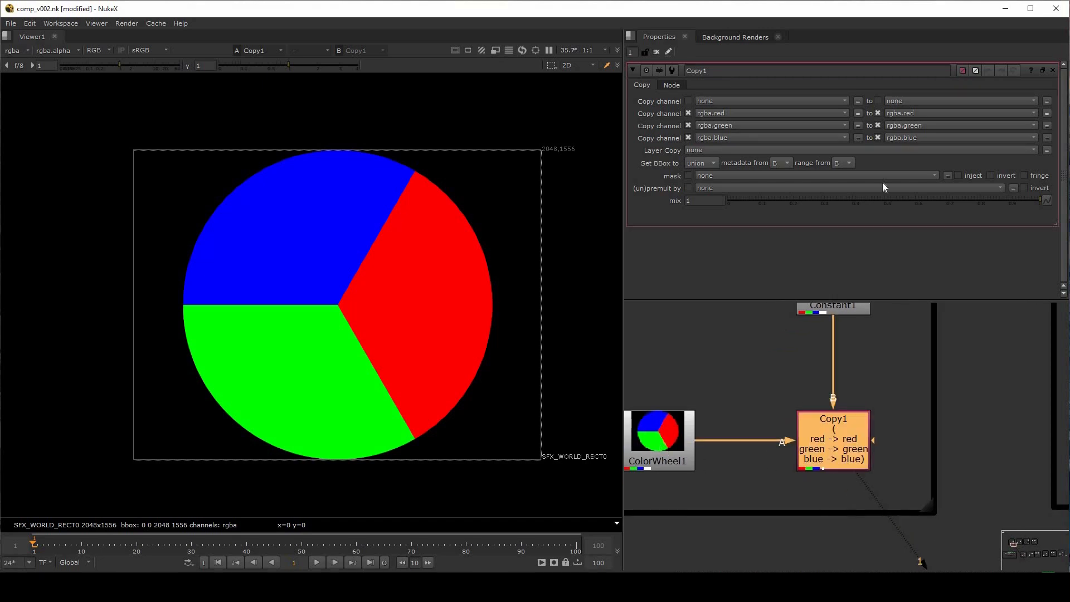
{"action": "left_click", "coordinate": [740, 125]}
{"action": "left_click", "coordinate": [751, 138]}
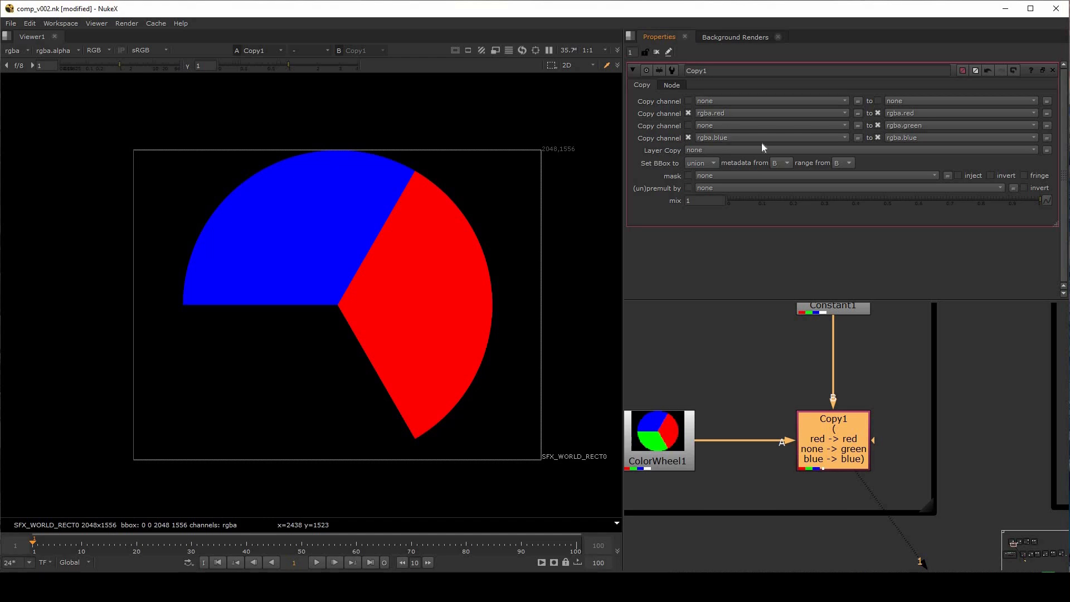
Compare the ColorWheel1 image with the Copy1 output in the viewer, ending on Copy1
{"action": "left_click", "coordinate": [664, 440]}
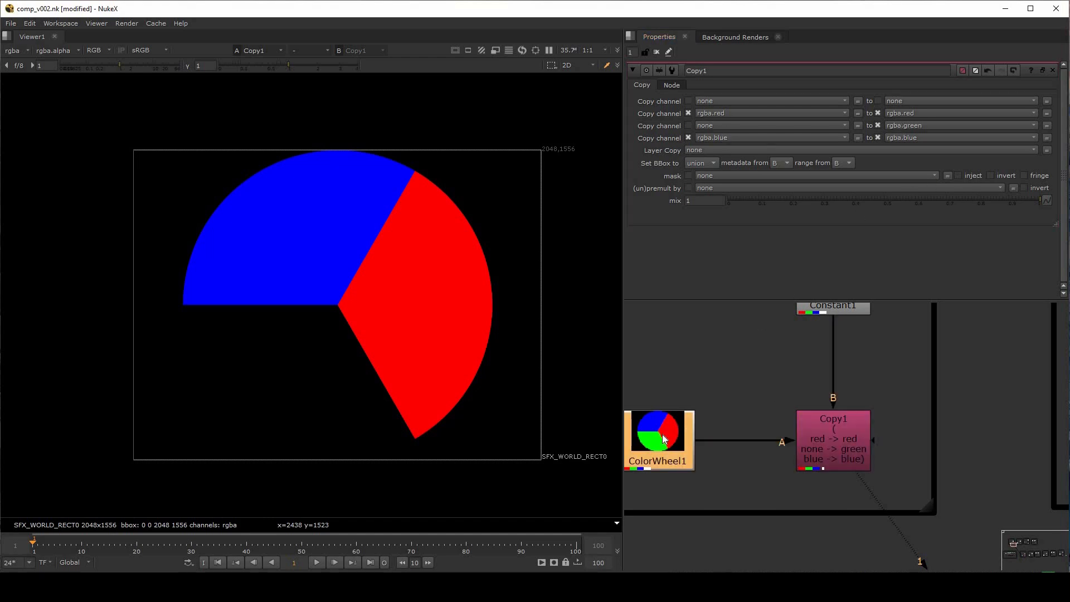
{"action": "key", "text": "1"}
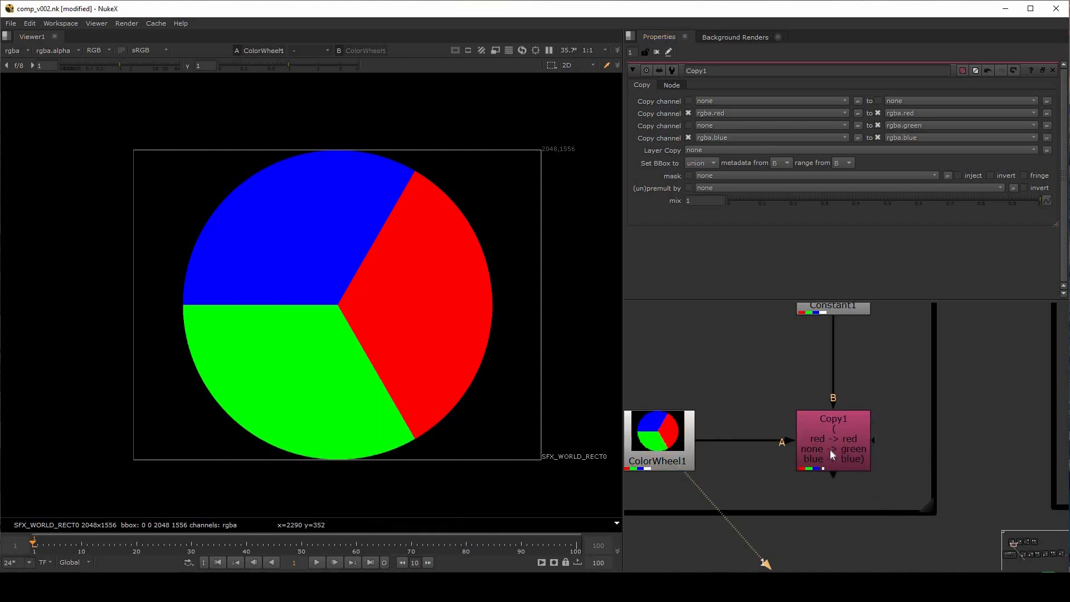
{"action": "left_click", "coordinate": [830, 450]}
{"action": "key", "text": "1"}
{"action": "left_click", "coordinate": [761, 385]}
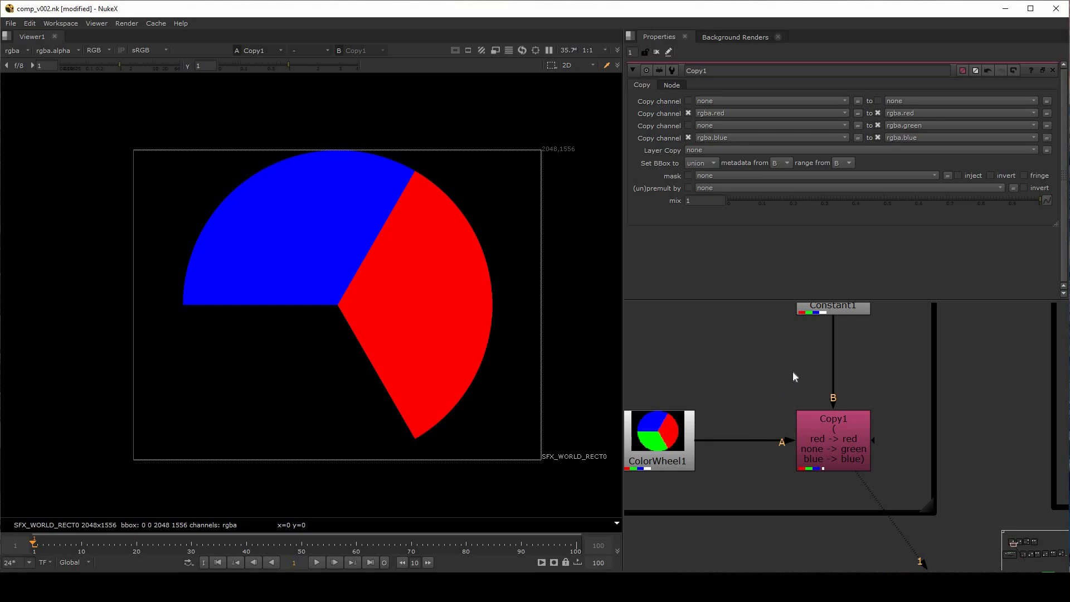
Reposition the ColorWheel1, Constant1 and Copy1 nodes inside the RGB group, with Constant1 above Copy1 and ColorWheel1 beside it
{"action": "middle_click_drag", "start_coordinate": [788, 379], "coordinate": [782, 392]}
{"action": "mouse_move", "coordinate": [666, 455]}
{"action": "left_mouse_down"}
{"action": "mouse_move", "coordinate": [678, 431]}
{"action": "mouse_move", "coordinate": [675, 450]}
{"action": "left_mouse_up"}
{"action": "middle_click_drag", "start_coordinate": [747, 380], "coordinate": [717, 416]}
{"action": "left_click_drag", "start_coordinate": [797, 335], "coordinate": [794, 362]}
{"action": "left_click_drag", "start_coordinate": [817, 473], "coordinate": [819, 474]}
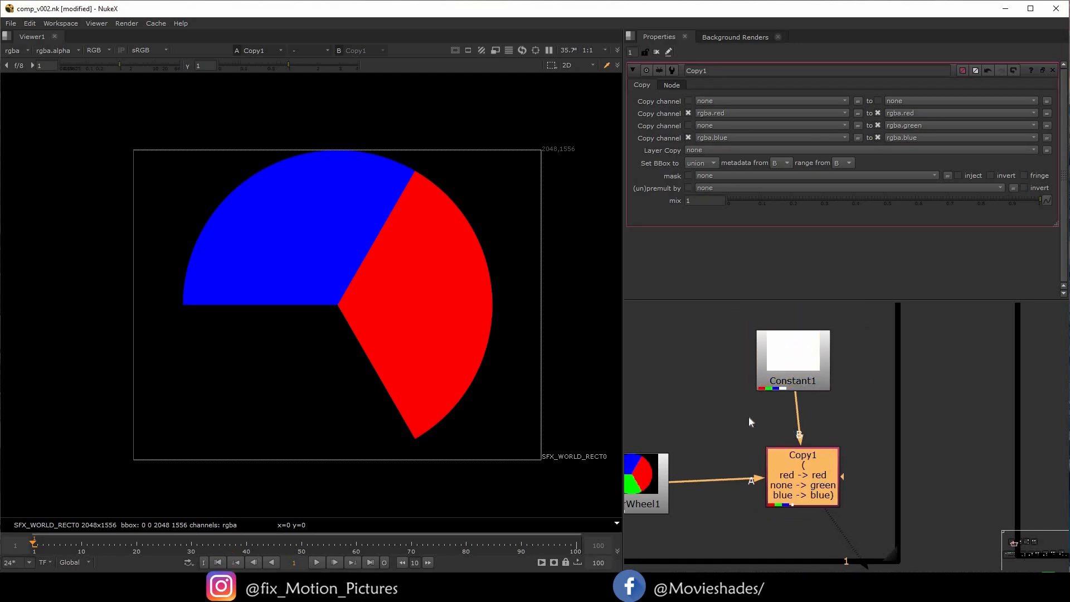
{"action": "middle_click_drag", "start_coordinate": [726, 420], "coordinate": [768, 379]}
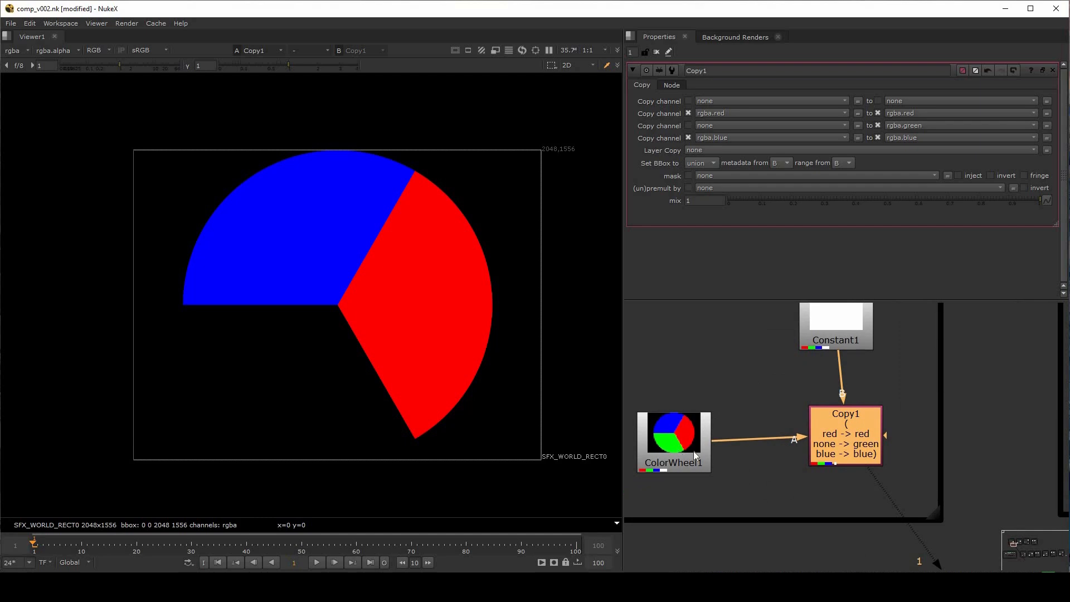
{"action": "left_click_drag", "start_coordinate": [697, 449], "coordinate": [706, 443]}
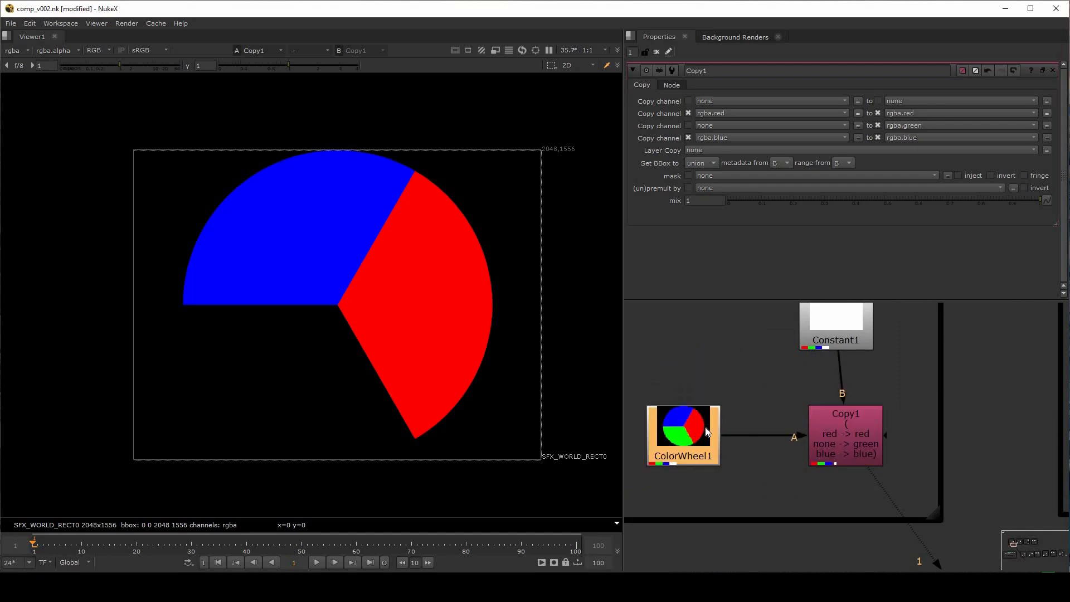
{"action": "left_click_drag", "start_coordinate": [864, 312], "coordinate": [892, 325]}
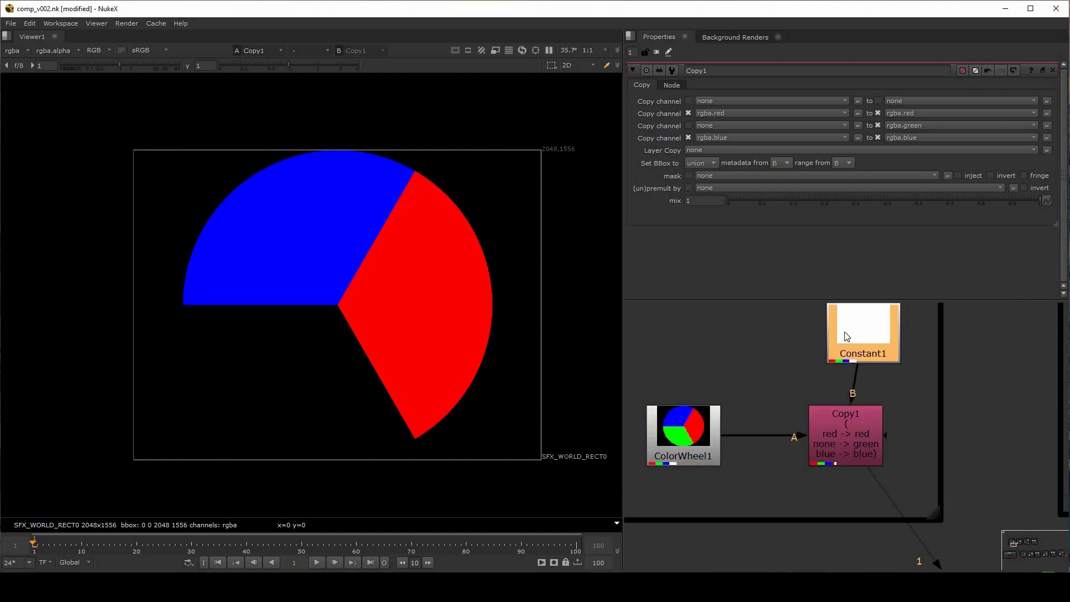
{"action": "scroll", "coordinate": [861, 390], "scroll_direction": "down", "scroll_amount": 1}
{"action": "middle_click_drag", "start_coordinate": [861, 390], "coordinate": [858, 419]}
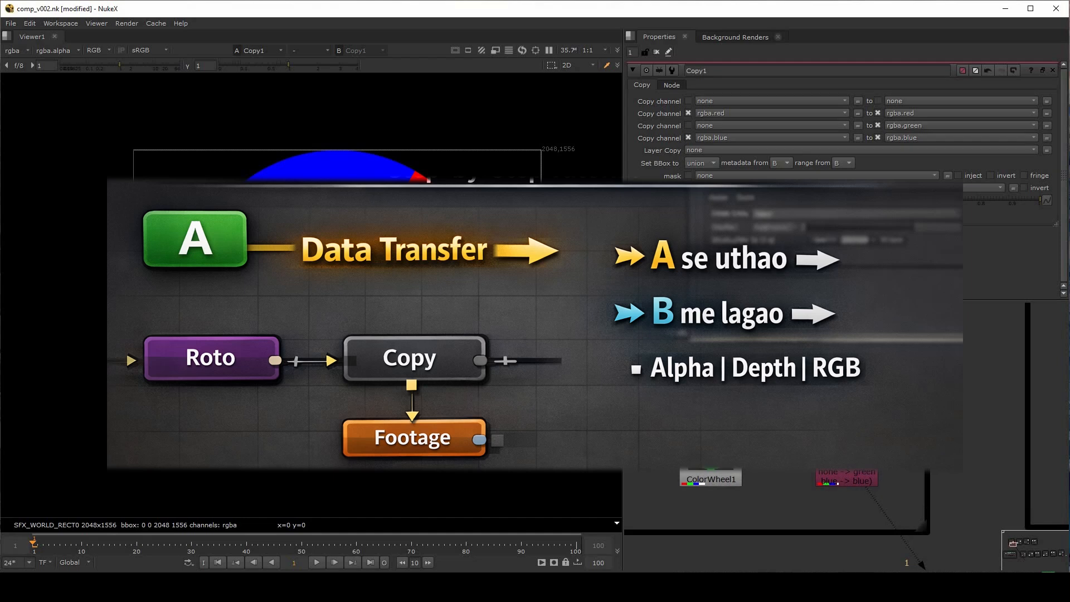
Add an unconnected Copy node in the empty area outside the RGB group
{"action": "scroll", "coordinate": [789, 383], "scroll_direction": "down", "scroll_amount": 2}
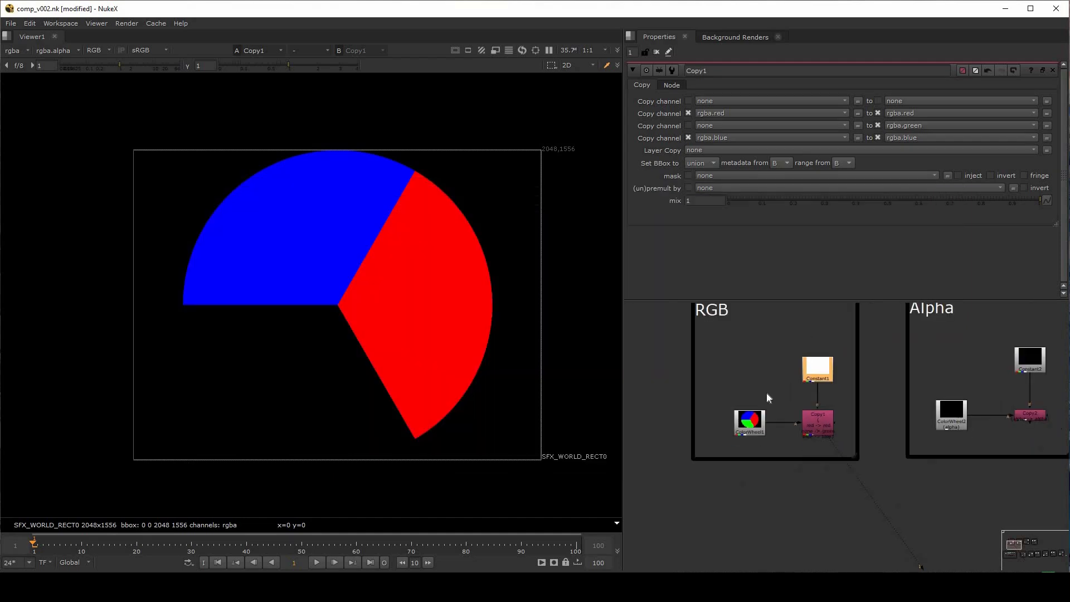
{"action": "scroll", "coordinate": [641, 516], "scroll_direction": "up", "scroll_amount": 2}
{"action": "middle_click_drag", "start_coordinate": [641, 516], "coordinate": [766, 421]}
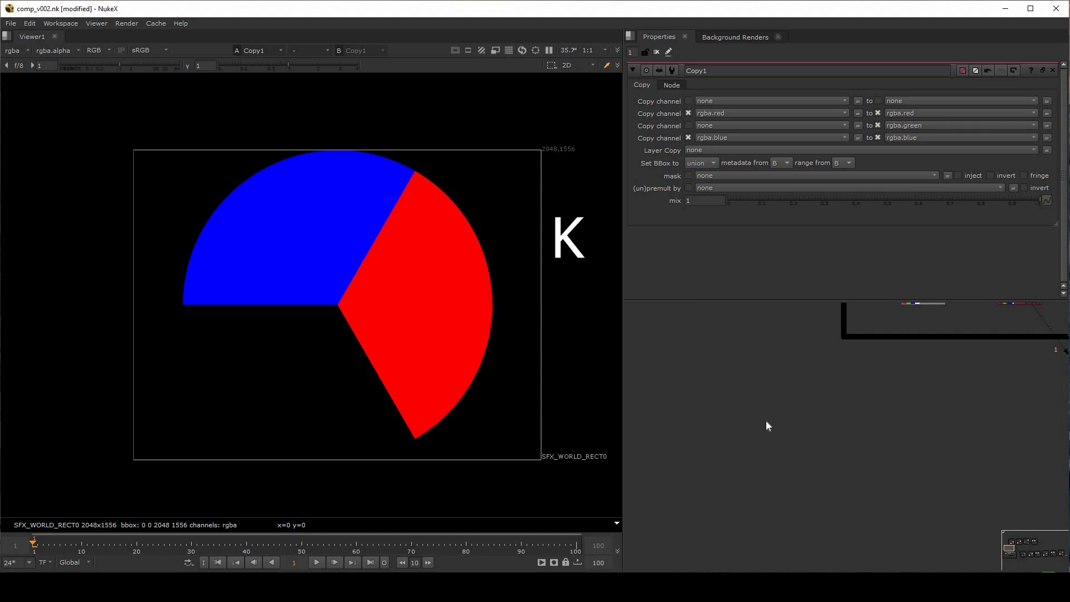
{"action": "key", "text": "k"}
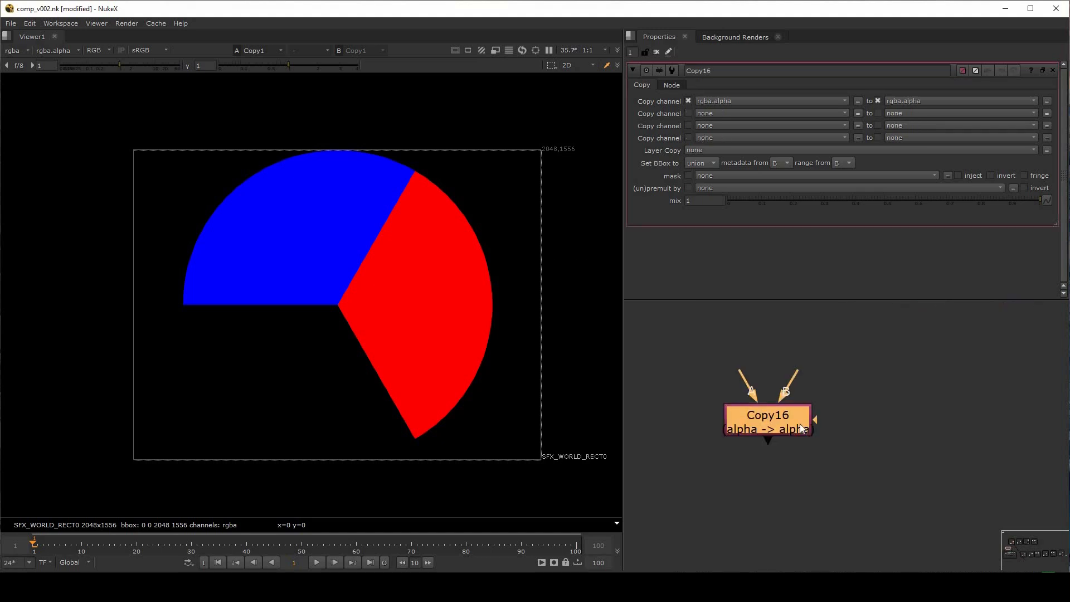
{"action": "left_click", "coordinate": [815, 413]}
{"action": "left_click_drag", "start_coordinate": [811, 416], "coordinate": [824, 422]}
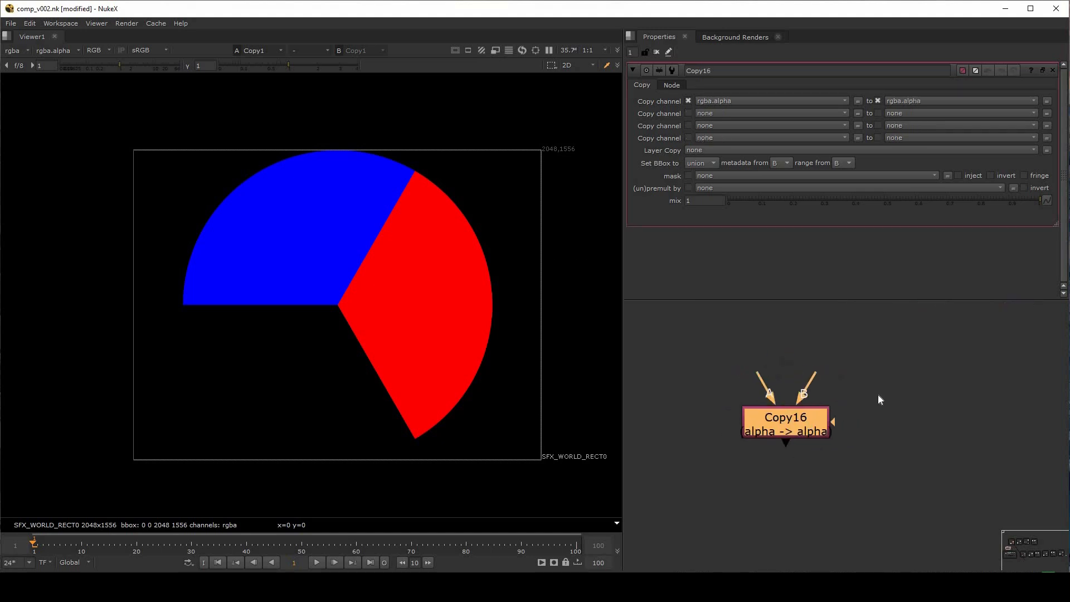
Delete the unconnected Copy16 node
{"action": "left_click", "coordinate": [799, 456]}
{"action": "scroll", "coordinate": [750, 439], "scroll_direction": "up", "scroll_amount": 2}
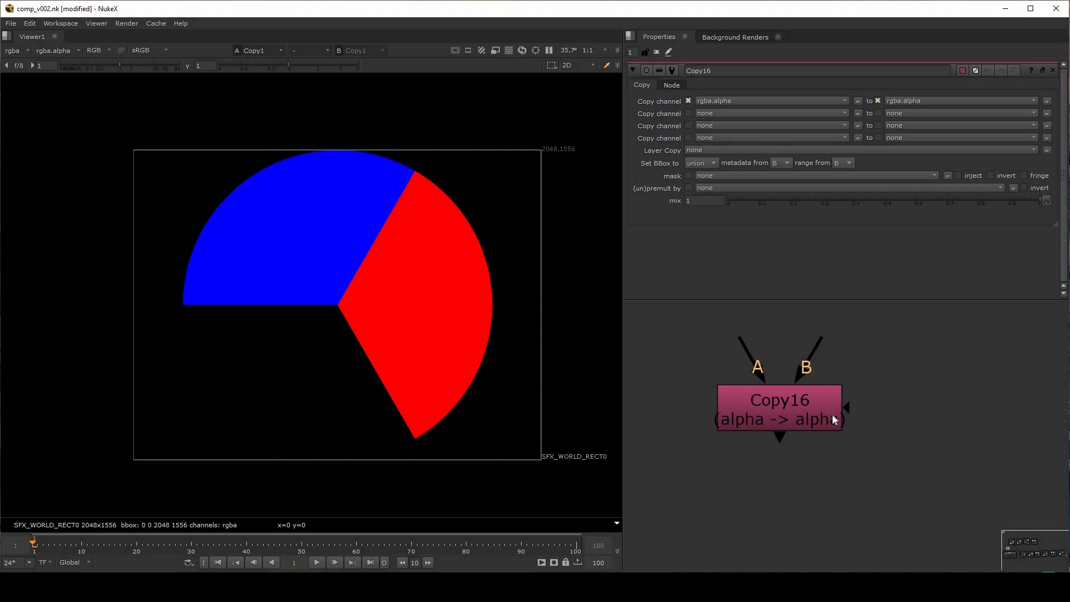
{"action": "left_click", "coordinate": [803, 413]}
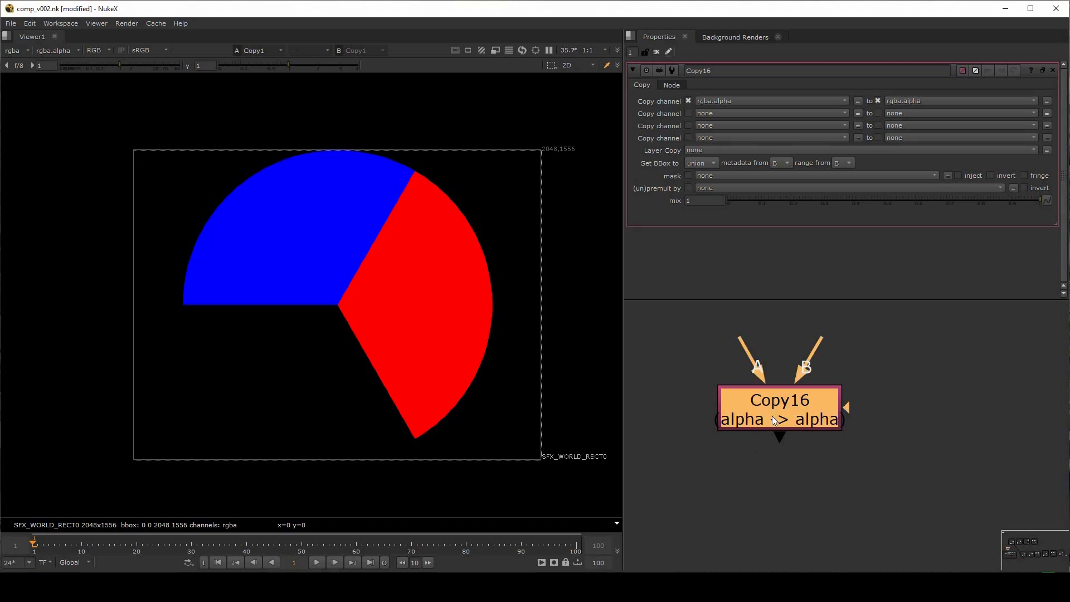
{"action": "key", "text": "Delete"}
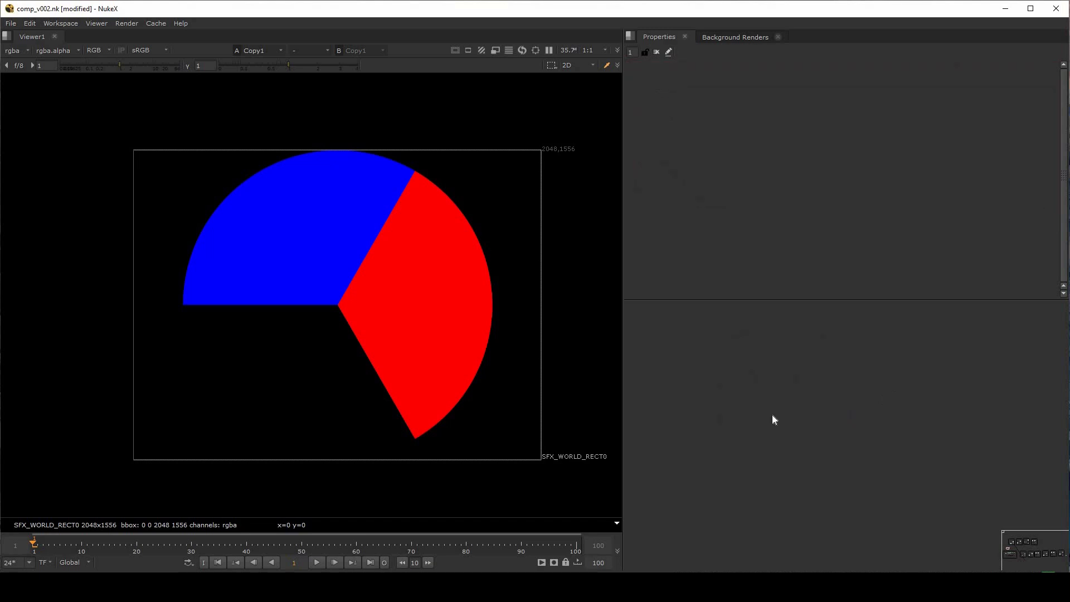
Search the node list for Copy, create the node in the empty graph area and shift it slightly
{"action": "key", "text": "Tab"}
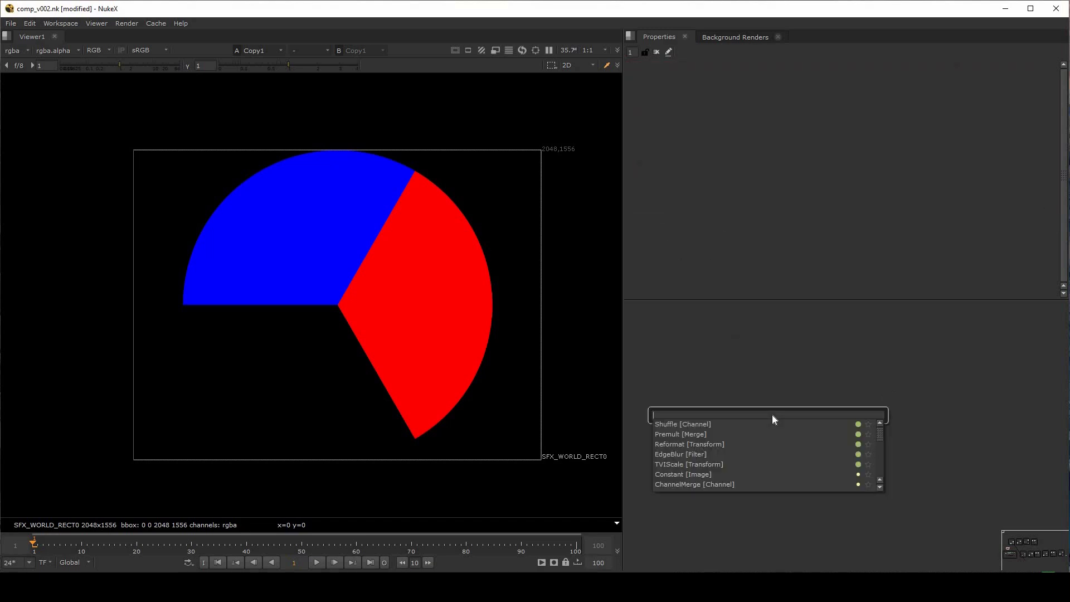
{"action": "type", "text": "Copy"}
{"action": "key", "text": "Return"}
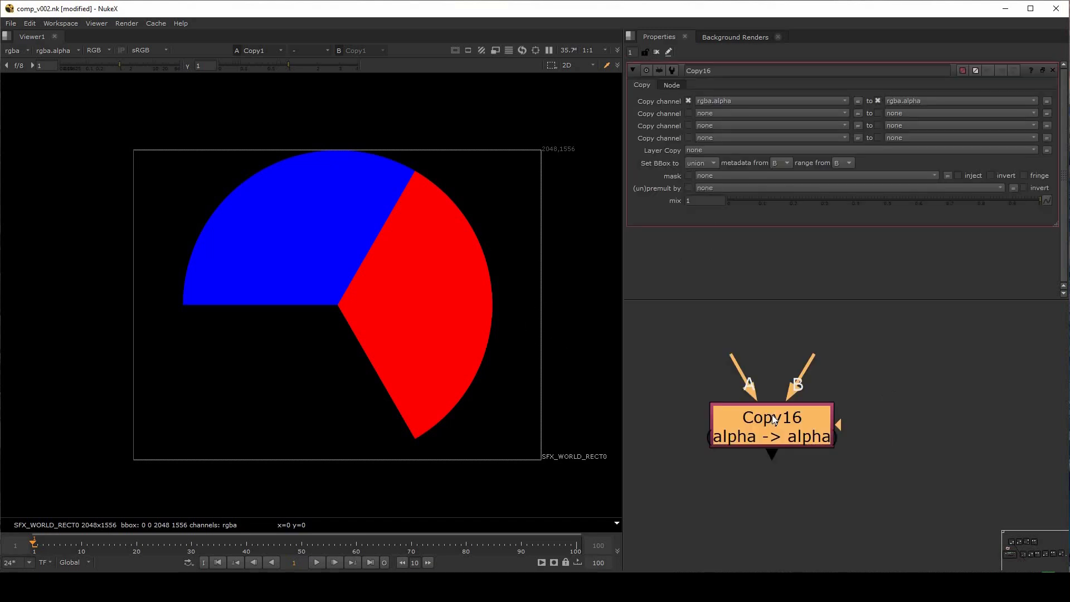
{"action": "left_click", "coordinate": [921, 396]}
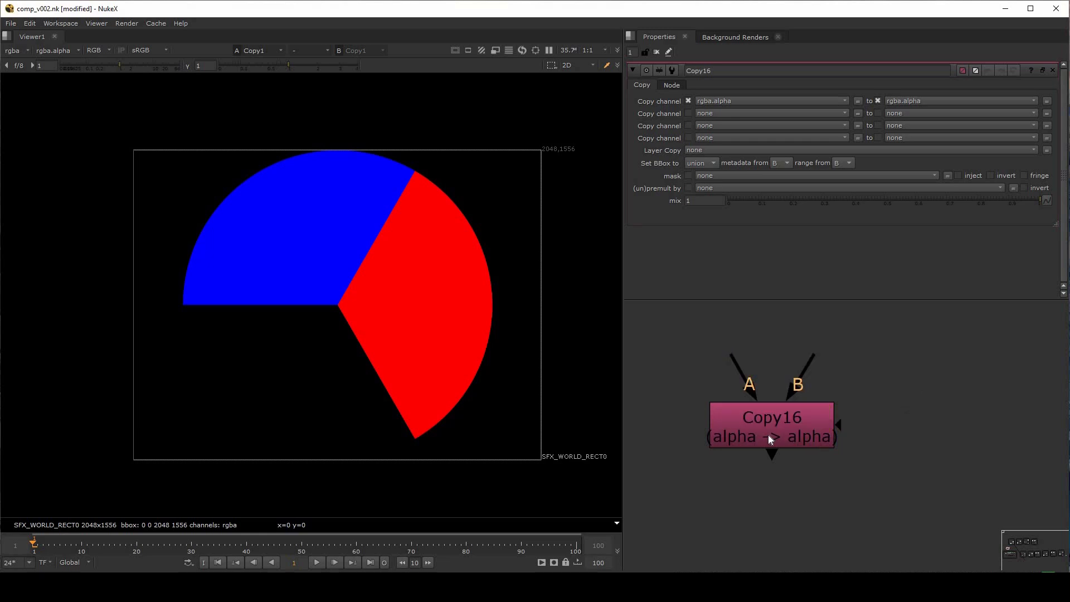
{"action": "left_click_drag", "start_coordinate": [768, 435], "coordinate": [817, 453]}
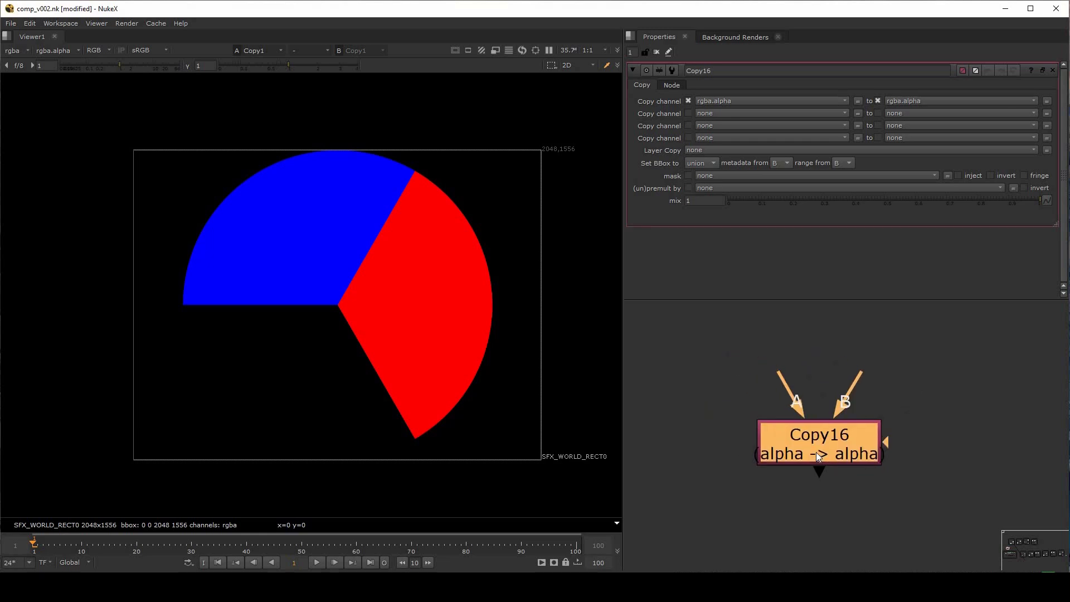
Examine the new Copy node's A and B inputs and open the properties of ColorWheel1 in the RGB group
{"action": "left_click_drag", "start_coordinate": [782, 375], "coordinate": [697, 365]}
{"action": "left_click_drag", "start_coordinate": [858, 385], "coordinate": [978, 357]}
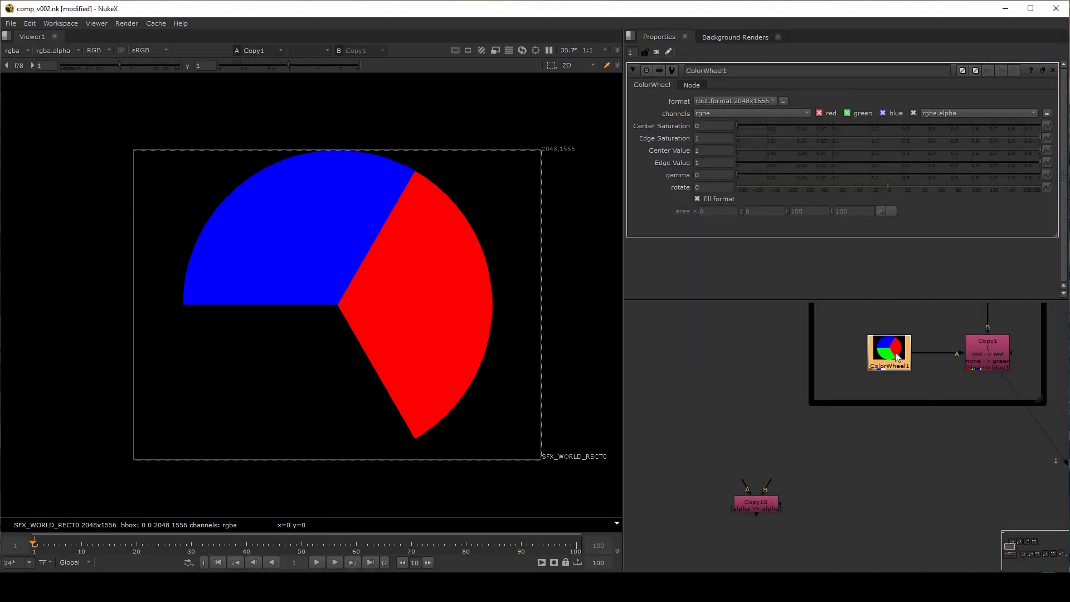
{"action": "scroll", "coordinate": [892, 352], "scroll_direction": "up", "scroll_amount": 4}
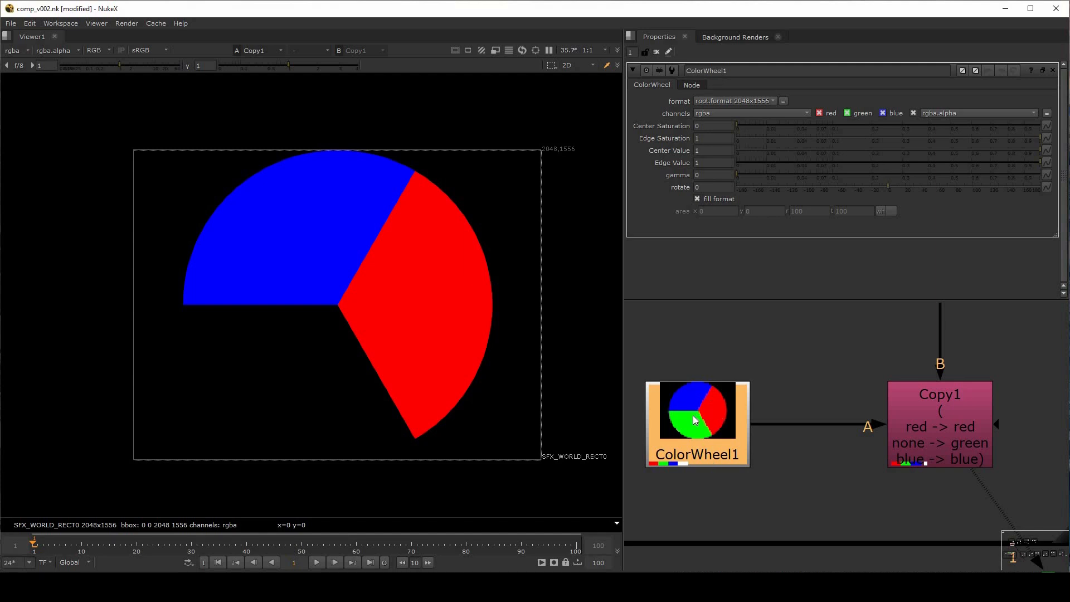
Examine the Constant1 node feeding the B input of Copy1 in the RGB group
{"action": "scroll", "coordinate": [777, 455], "scroll_direction": "down", "scroll_amount": 4}
{"action": "scroll", "coordinate": [866, 366], "scroll_direction": "up", "scroll_amount": 2}
{"action": "left_click", "coordinate": [845, 374]}
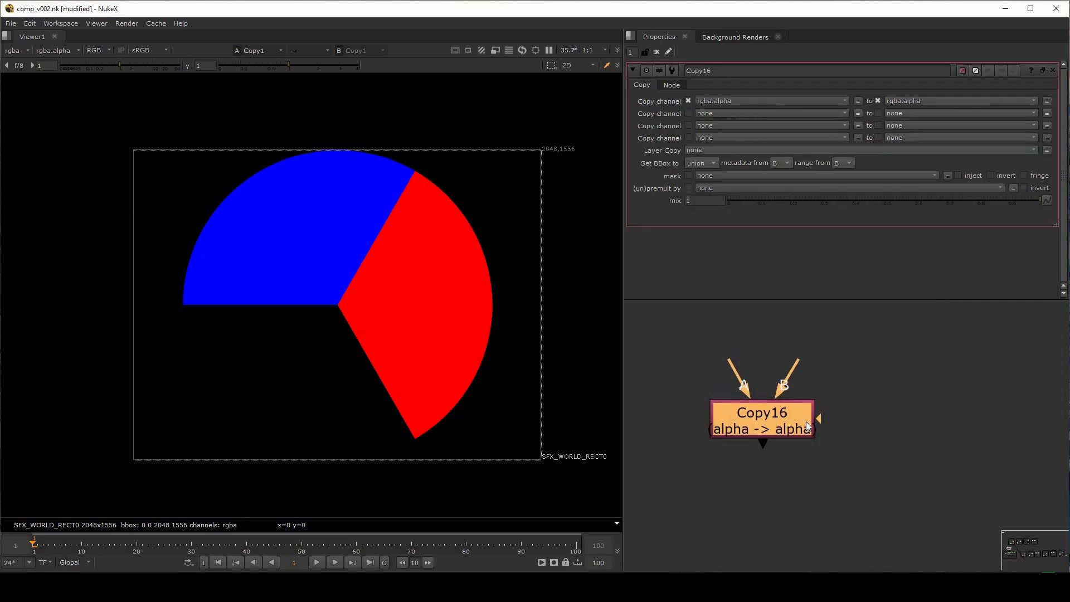
{"action": "left_click_drag", "start_coordinate": [757, 422], "coordinate": [782, 414]}
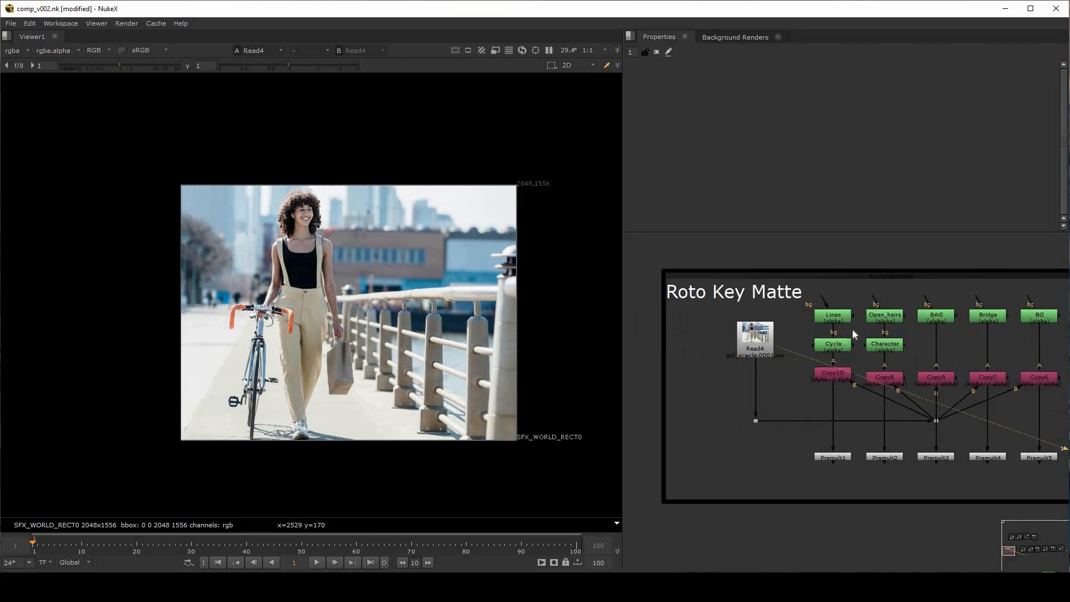
In the Key Matte group, display the outputs of Premult1 and Premult2 one after the other in the viewer
{"action": "middle_click_drag", "start_coordinate": [853, 333], "coordinate": [812, 367]}
{"action": "scroll", "coordinate": [811, 367], "scroll_direction": "up", "scroll_amount": 3}
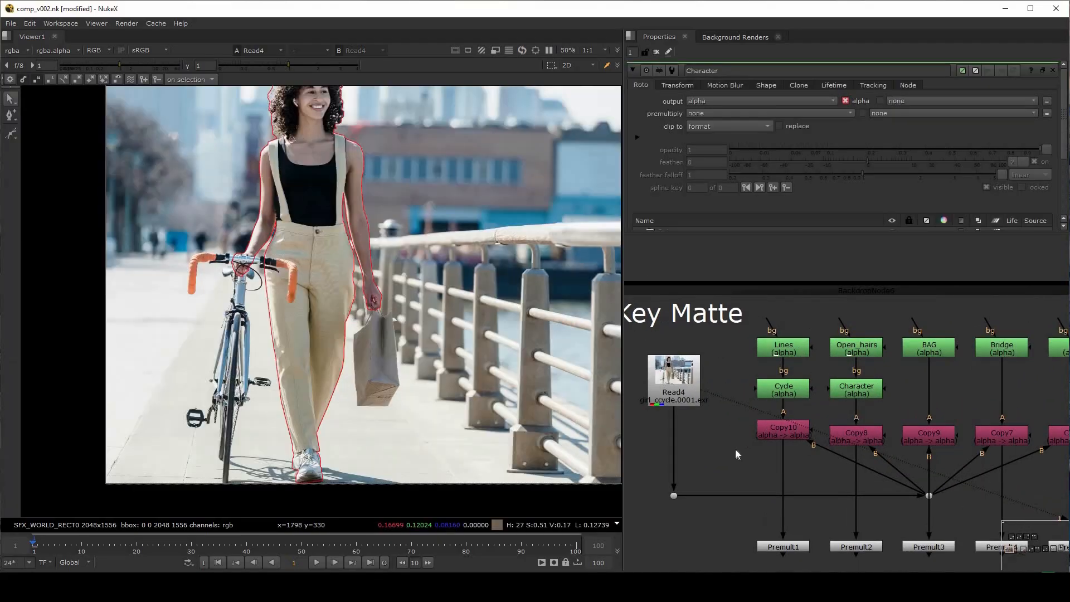
{"action": "middle_click_drag", "start_coordinate": [735, 451], "coordinate": [737, 416]}
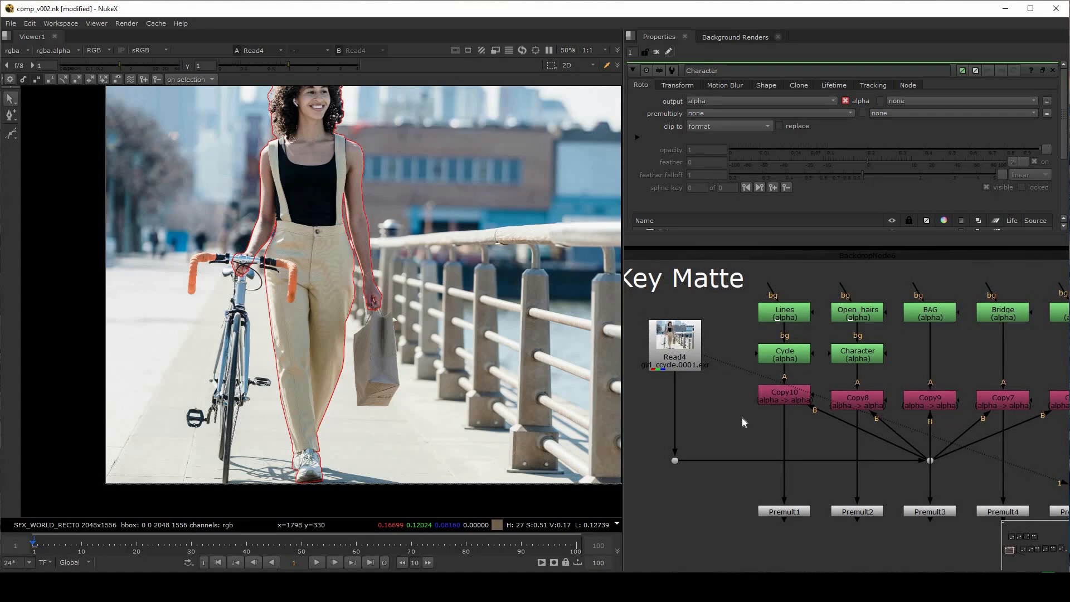
{"action": "left_click", "coordinate": [784, 511]}
{"action": "key", "text": "1"}
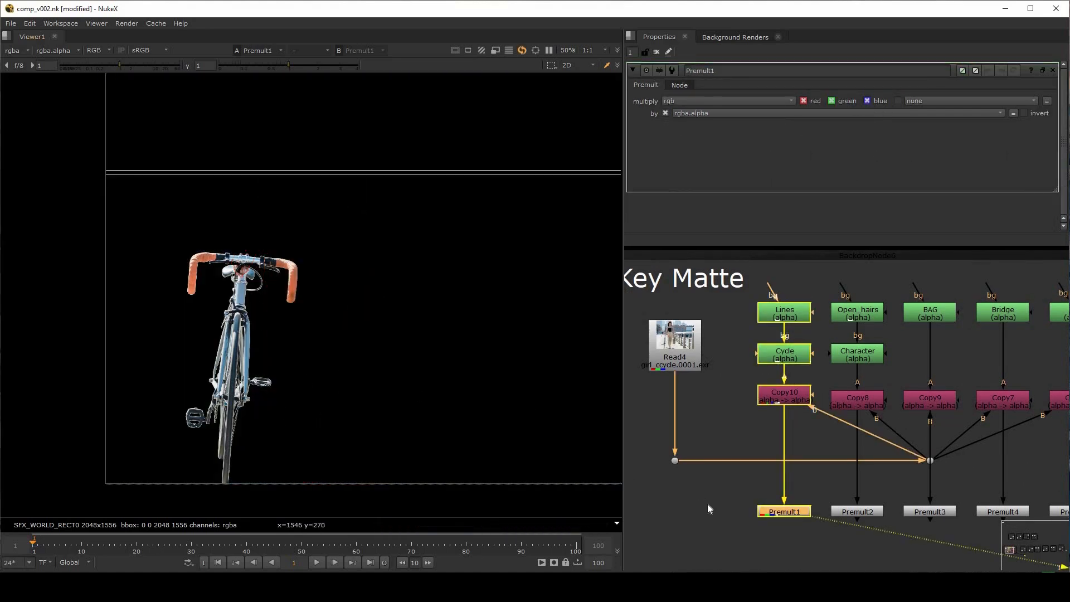
{"action": "left_click", "coordinate": [859, 511]}
{"action": "key", "text": "1"}
{"action": "scroll", "coordinate": [398, 261], "scroll_direction": "down", "scroll_amount": 3}
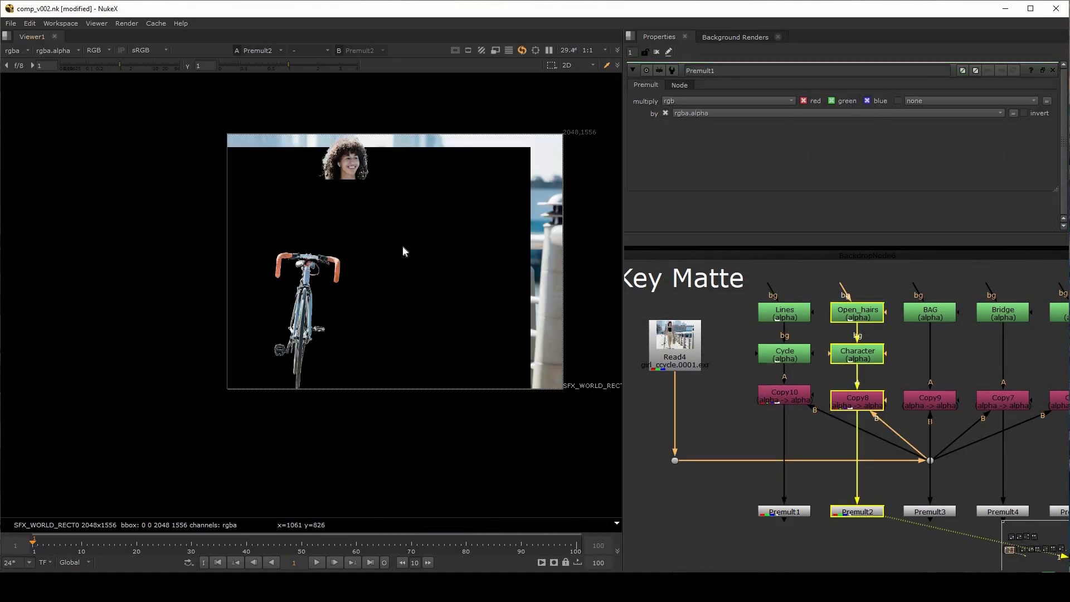
Select Copy8 below the Character roto and open the properties of the neighbouring Copy10 node
{"action": "scroll", "coordinate": [785, 413], "scroll_direction": "up", "scroll_amount": 5}
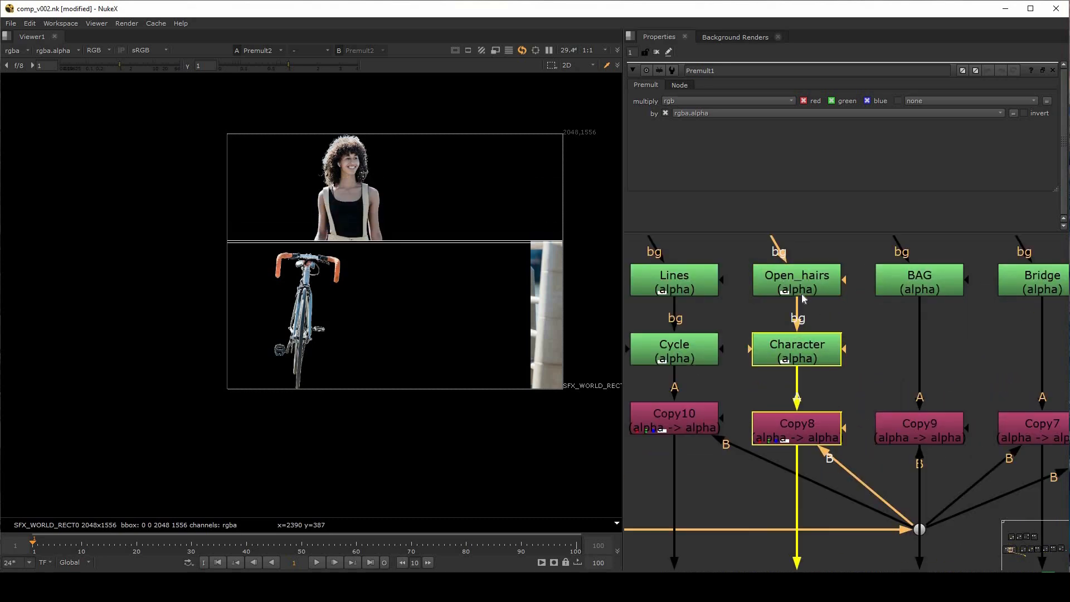
{"action": "scroll", "coordinate": [868, 409], "scroll_direction": "up", "scroll_amount": 2}
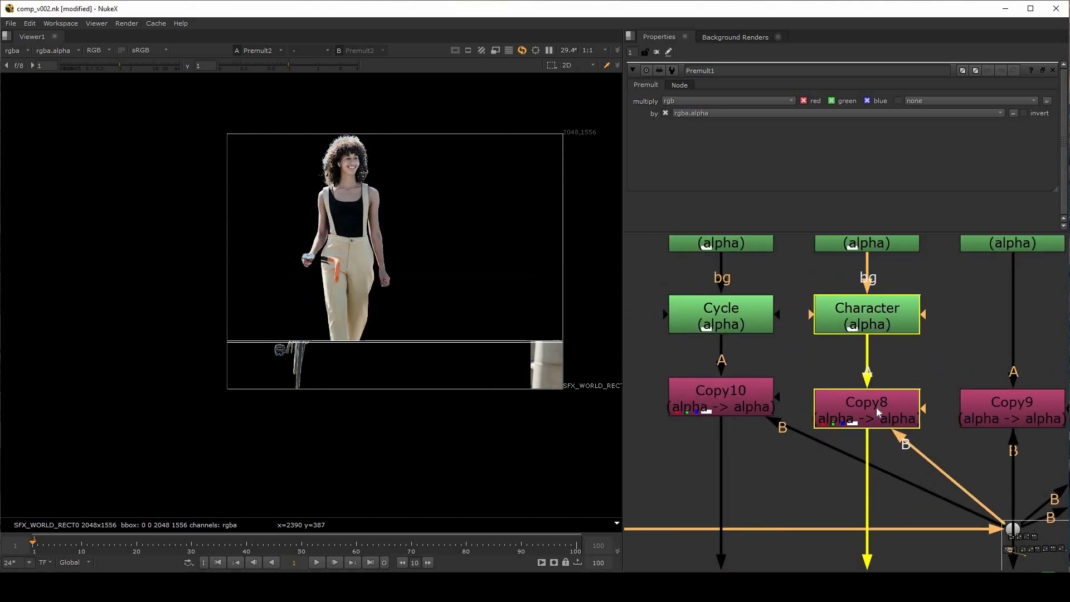
{"action": "left_click", "coordinate": [876, 407]}
{"action": "double_click", "coordinate": [733, 400]}
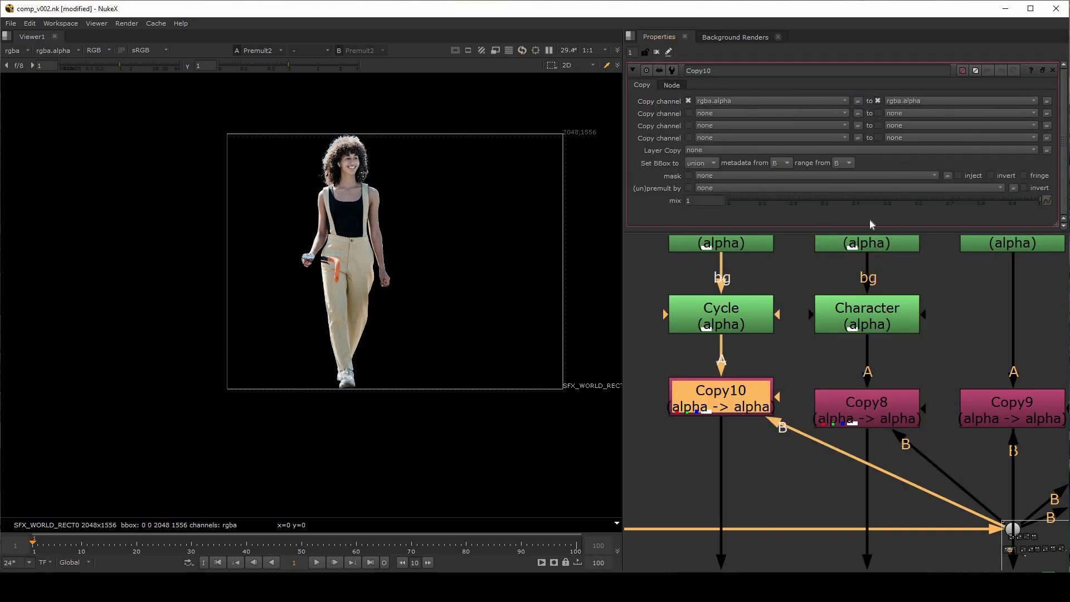
Select the Lines and Cycle roto nodes above Copy10 to point out its A input
{"action": "scroll", "coordinate": [751, 447], "scroll_direction": "down", "scroll_amount": 3}
{"action": "scroll", "coordinate": [752, 447], "scroll_direction": "up", "scroll_amount": 2}
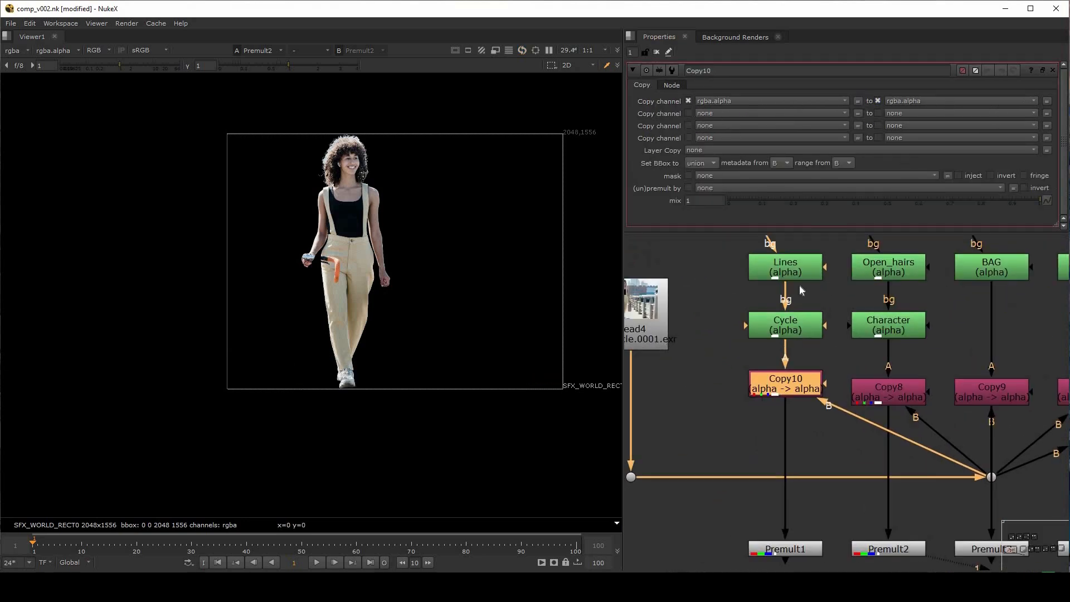
{"action": "middle_click_drag", "start_coordinate": [750, 272], "coordinate": [722, 306]}
{"action": "left_click_drag", "start_coordinate": [706, 292], "coordinate": [818, 386]}
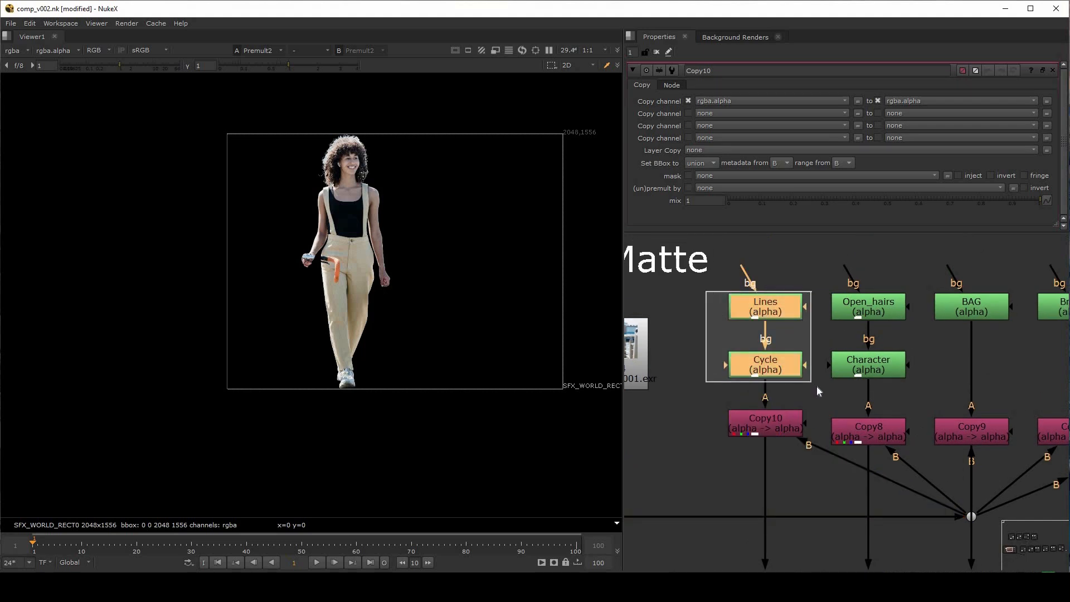
{"action": "middle_click_drag", "start_coordinate": [680, 410], "coordinate": [737, 323]}
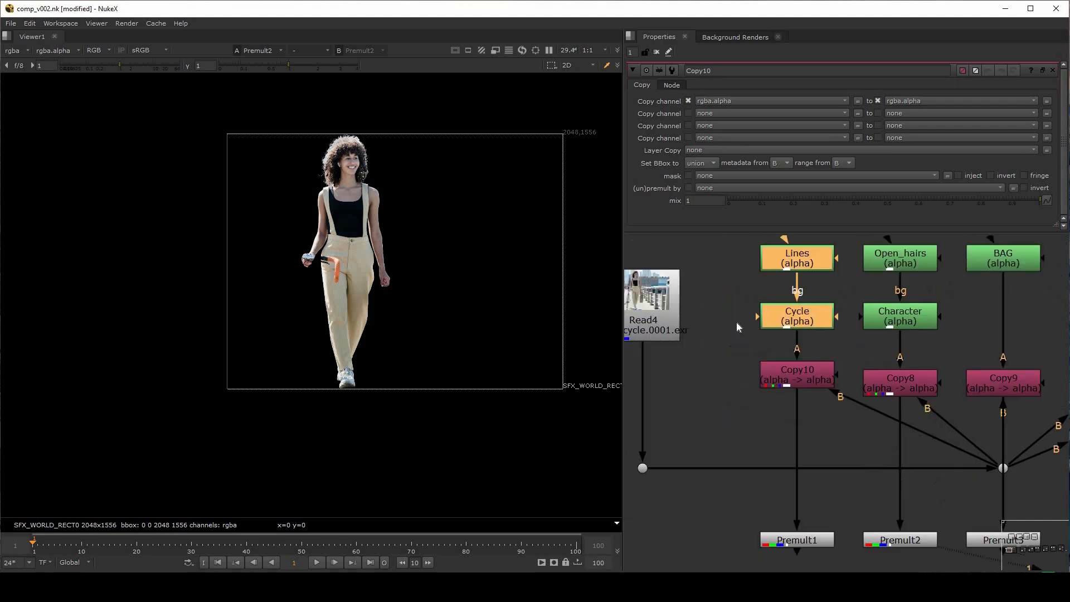
Display the outputs of Premult3, Premult4 and Premult5 one after the other in the viewer
{"action": "middle_click_drag", "start_coordinate": [845, 360], "coordinate": [719, 337]}
{"action": "left_click", "coordinate": [899, 480]}
{"action": "key", "text": "1"}
{"action": "middle_click_drag", "start_coordinate": [966, 455], "coordinate": [774, 440]}
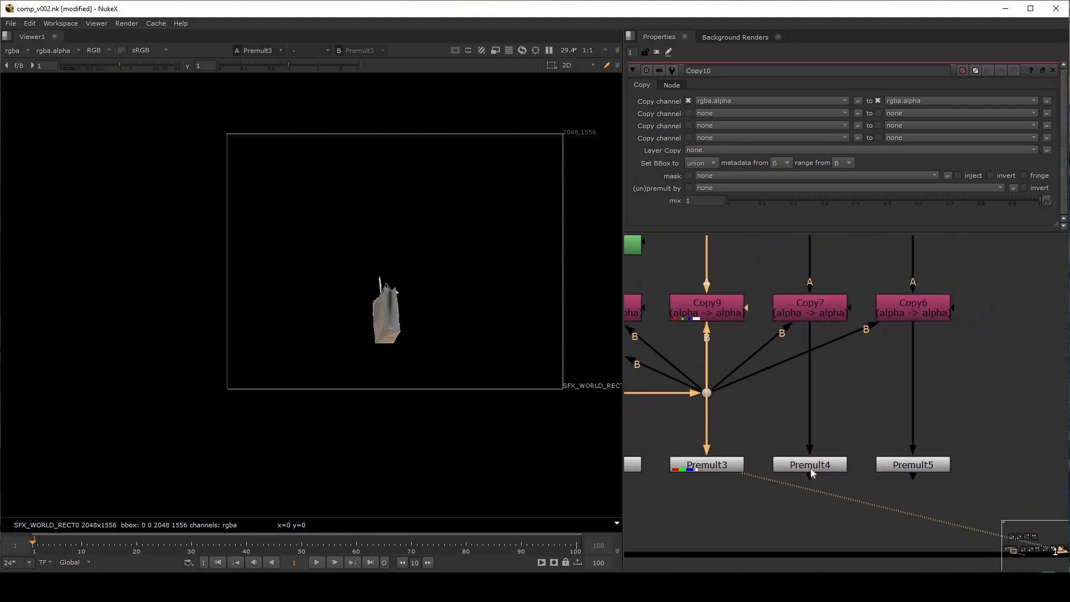
{"action": "left_click", "coordinate": [837, 467]}
{"action": "key", "text": "1"}
{"action": "left_click", "coordinate": [923, 466]}
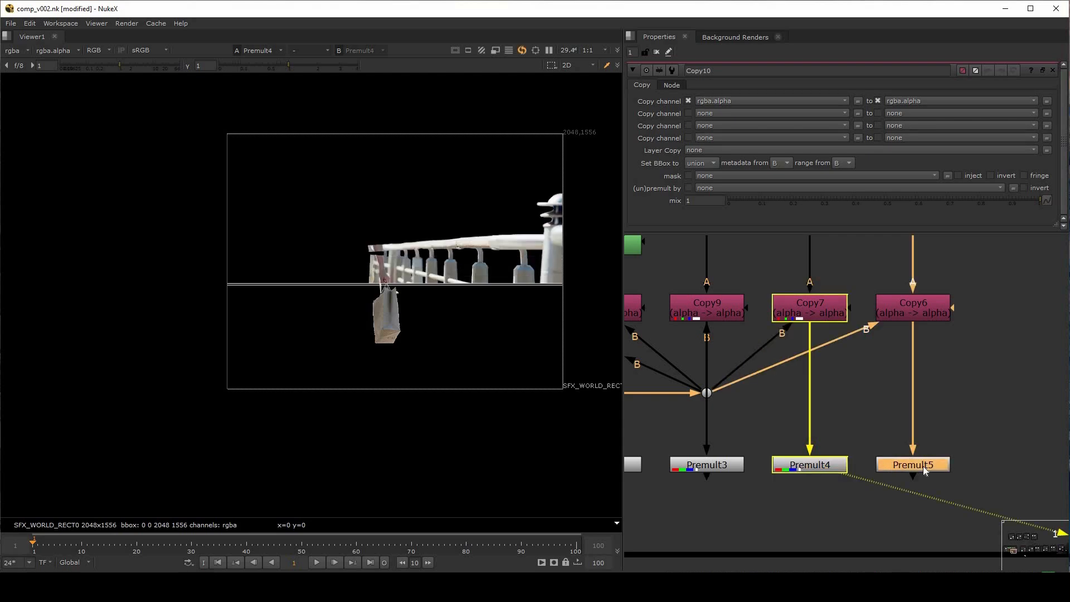
{"action": "key", "text": "1"}
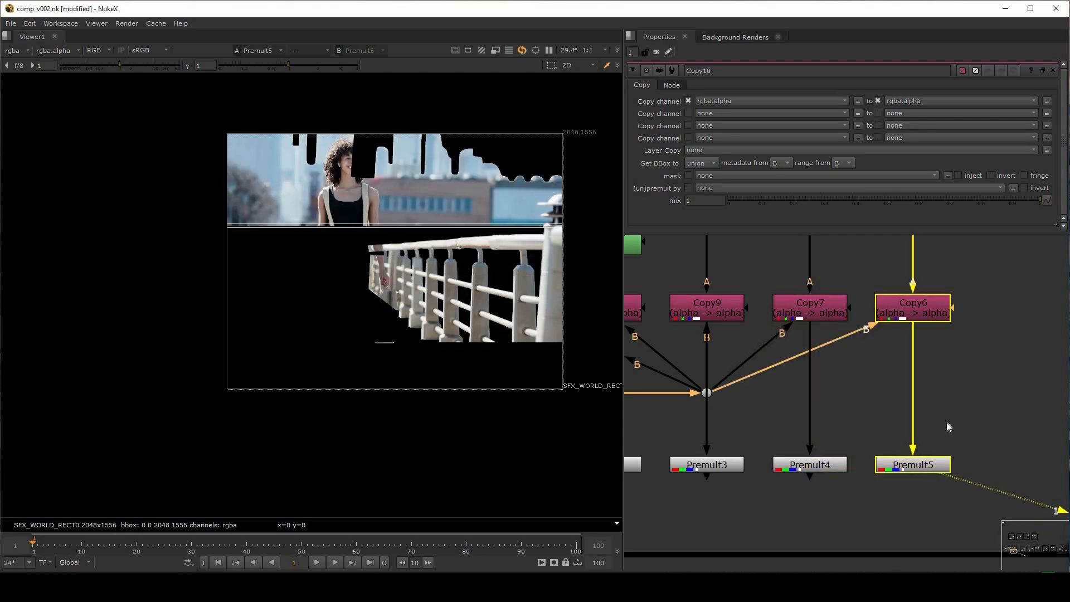
Go to the Replace Channels group, display CheckerBoard2 in the viewer and open its properties
{"action": "left_click", "coordinate": [873, 415]}
{"action": "scroll", "coordinate": [871, 414], "scroll_direction": "down", "scroll_amount": 3}
{"action": "middle_click_drag", "start_coordinate": [889, 370], "coordinate": [966, 438]}
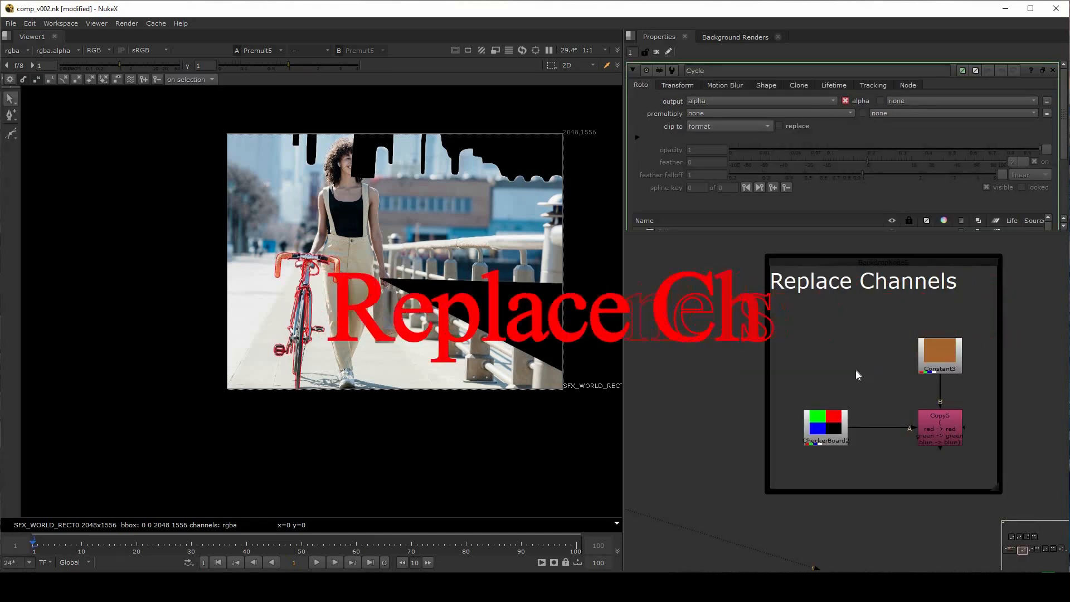
{"action": "left_click", "coordinate": [825, 421]}
{"action": "key", "text": "1"}
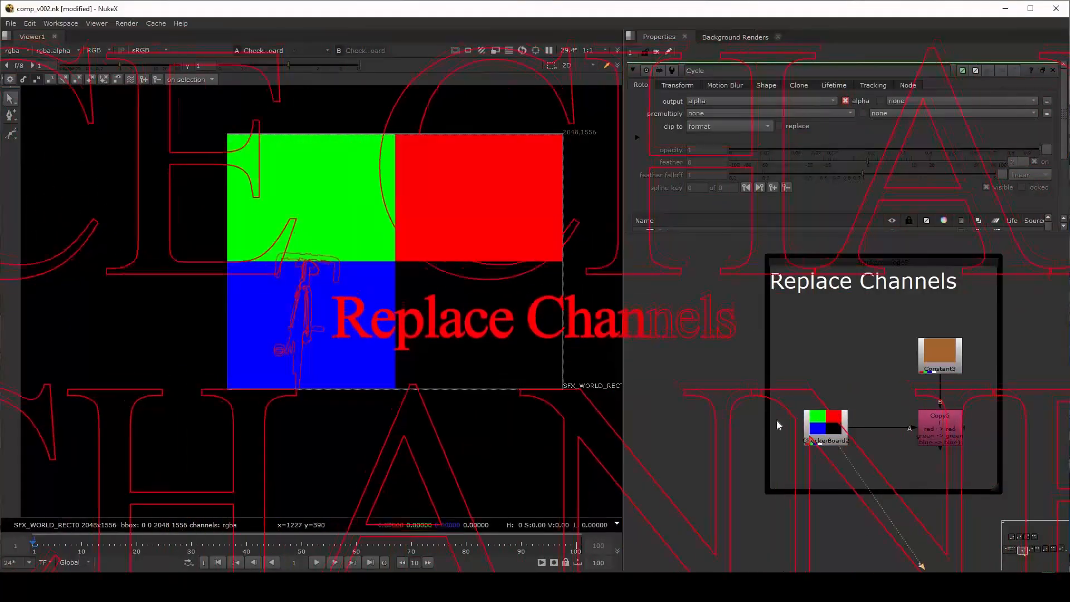
{"action": "double_click", "coordinate": [831, 431]}
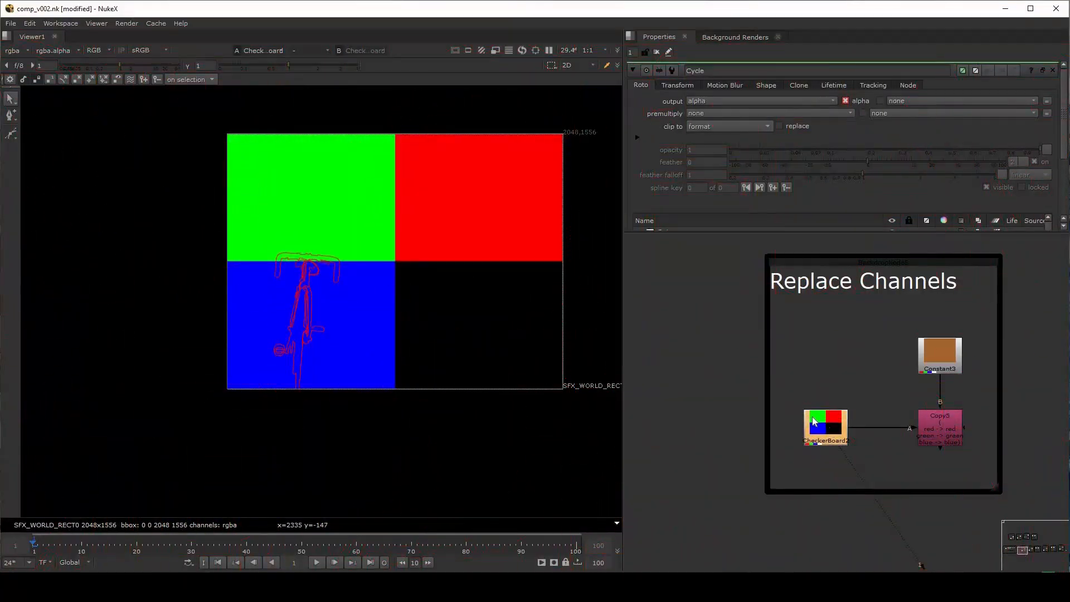
Display Constant3 in the viewer and open its properties to inspect the colour values
{"action": "left_click", "coordinate": [942, 360]}
{"action": "key", "text": "1"}
{"action": "double_click", "coordinate": [942, 360]}
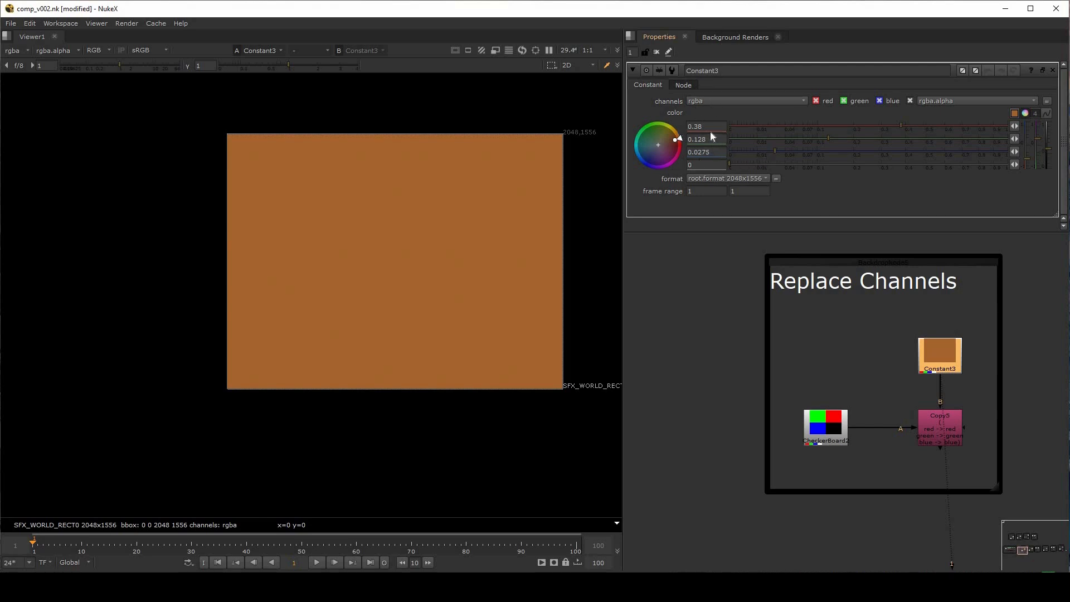
View the green, blue and alpha channels of CheckerBoard2, and return the viewer to RGB
{"action": "left_click", "coordinate": [775, 423]}
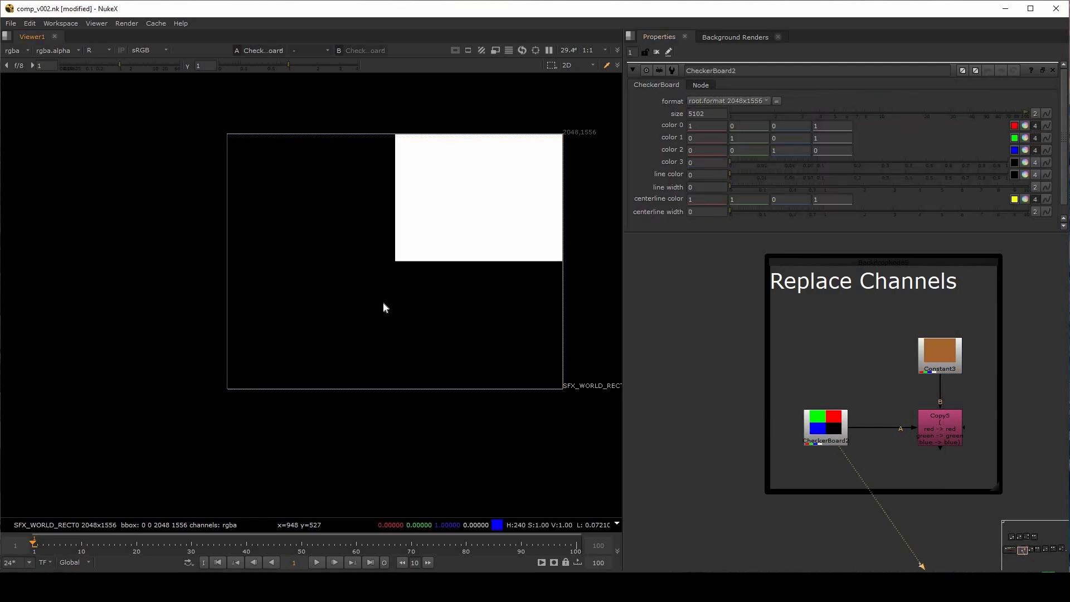
{"action": "key", "text": "g"}
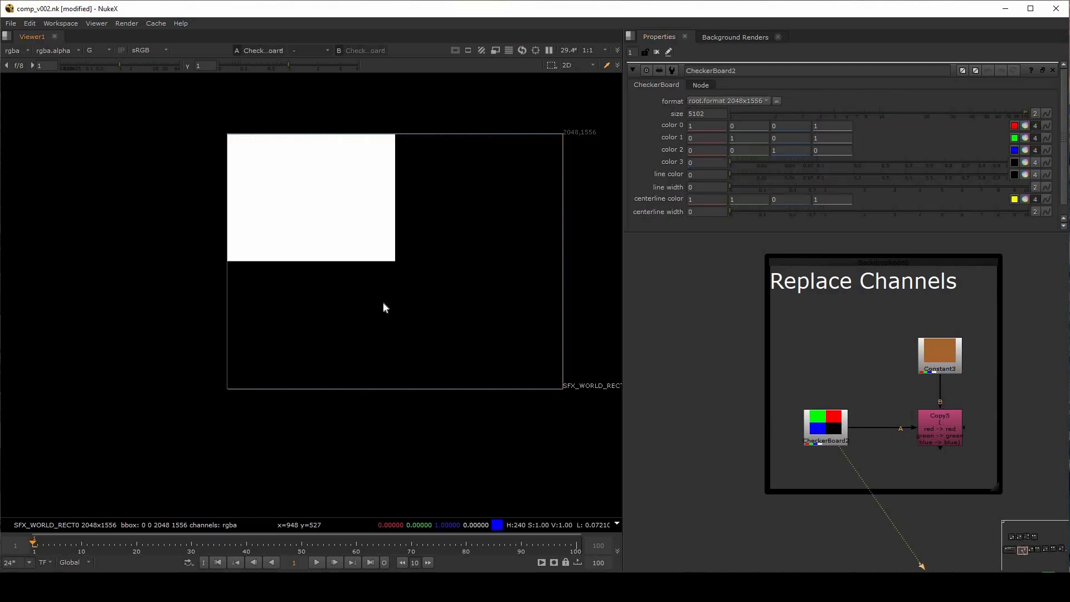
{"action": "key", "text": "b"}
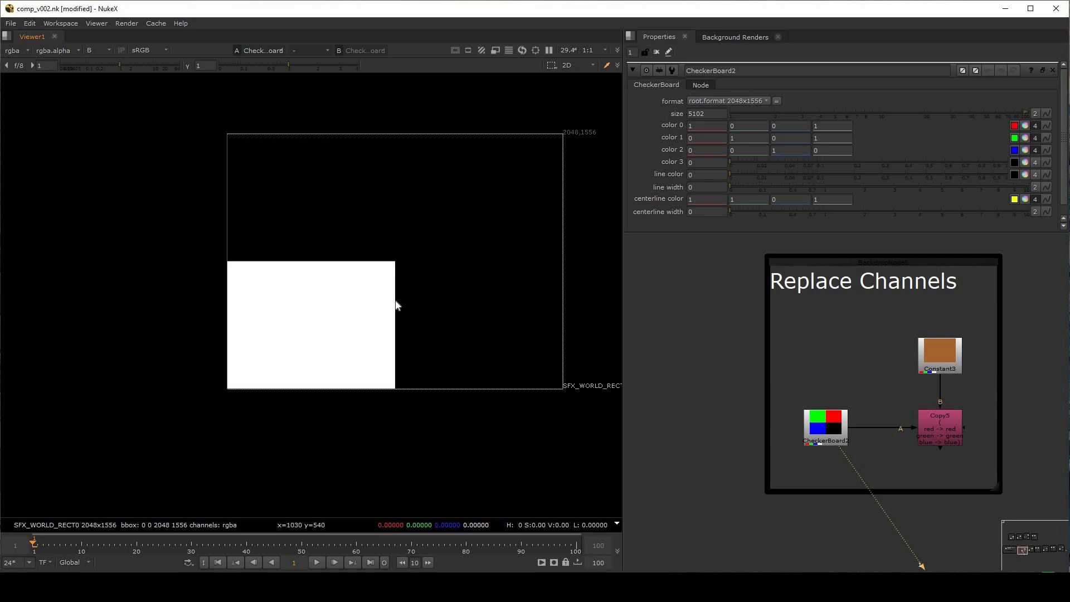
{"action": "key", "text": "a"}
{"action": "key", "text": "a"}
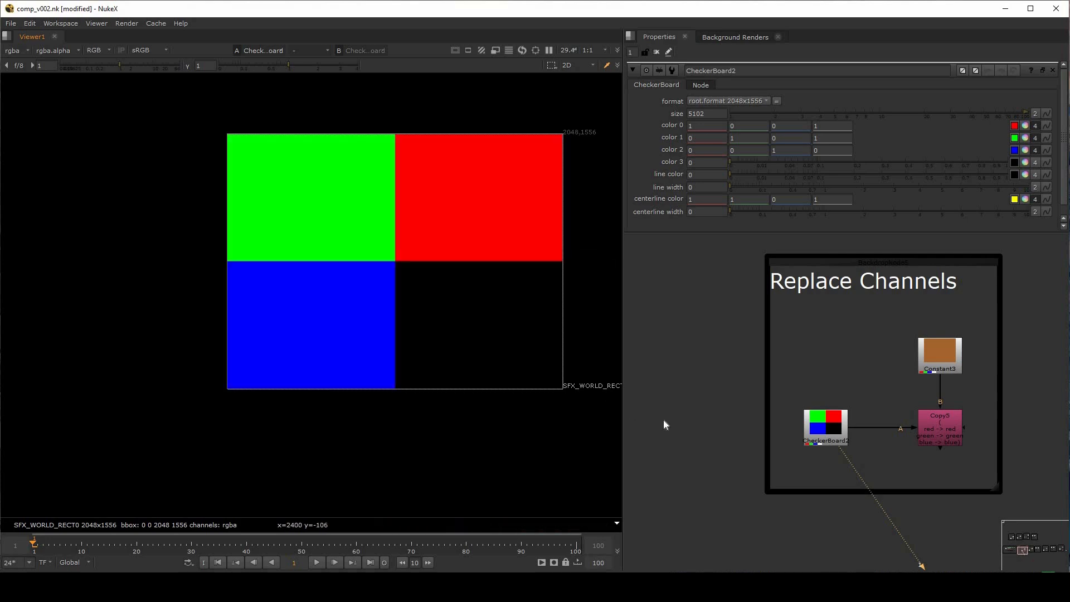
Reopen the properties of Constant3 and enlarge the properties area above the node graph
{"action": "middle_click_drag", "start_coordinate": [693, 393], "coordinate": [614, 383]}
{"action": "left_click", "coordinate": [756, 425]}
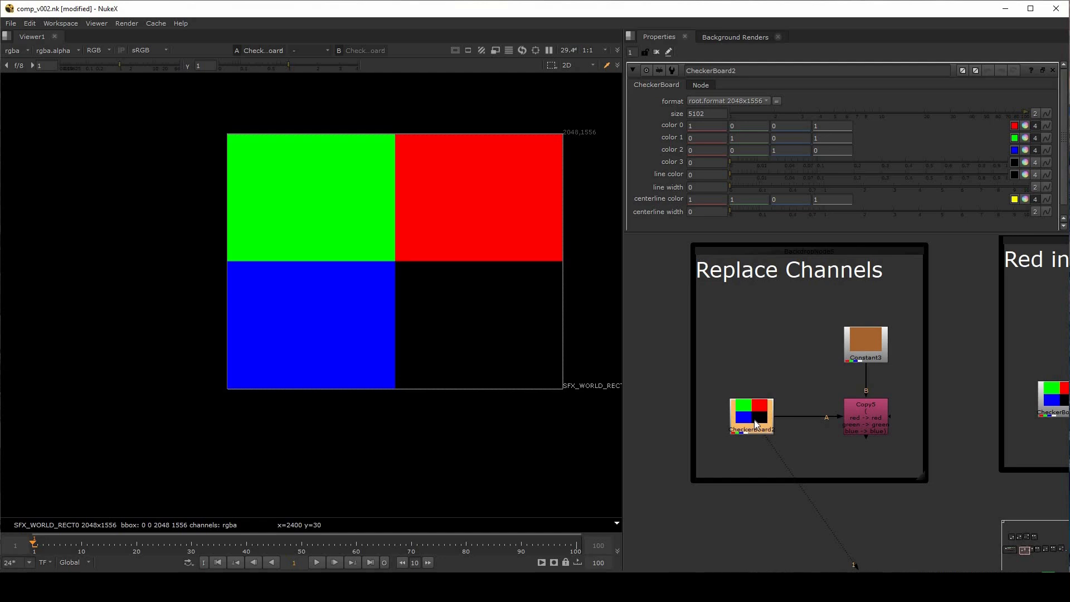
{"action": "double_click", "coordinate": [866, 346]}
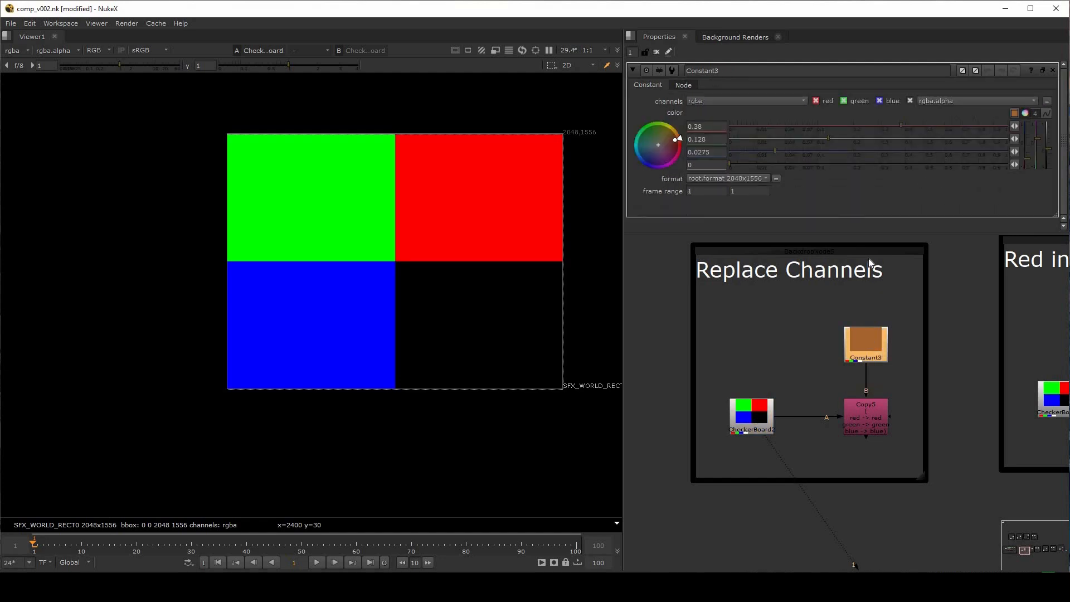
{"action": "left_click_drag", "start_coordinate": [864, 232], "coordinate": [864, 273]}
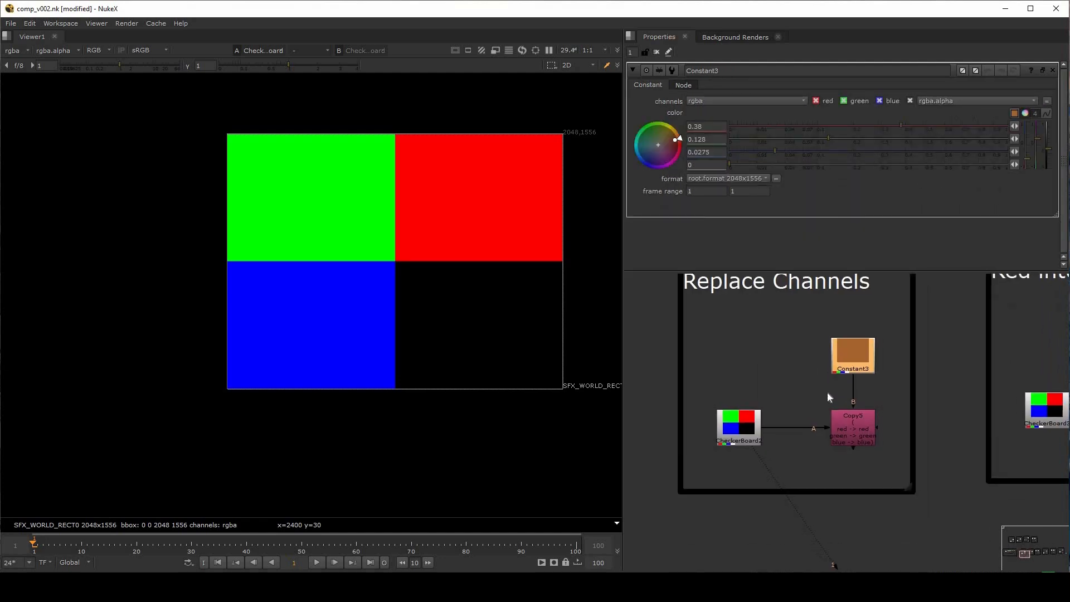
Replace Copy5 in the Replace Channels group with a new Copy node, connecting A to CheckerBoard2 and B to Constant3
{"action": "left_click", "coordinate": [857, 431]}
{"action": "key", "text": "Delete"}
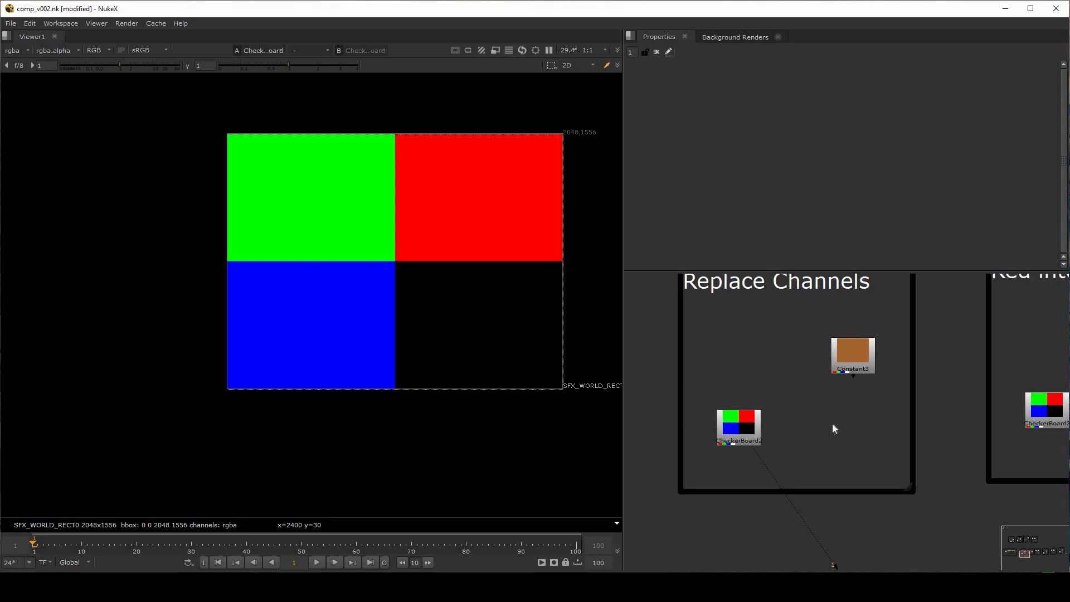
{"action": "key", "text": "k"}
{"action": "scroll", "coordinate": [832, 424], "scroll_direction": "up", "scroll_amount": 3}
{"action": "middle_click_drag", "start_coordinate": [831, 423], "coordinate": [867, 419]}
{"action": "left_click_drag", "start_coordinate": [844, 391], "coordinate": [720, 419]}
{"action": "left_click_drag", "start_coordinate": [886, 392], "coordinate": [911, 308]}
{"action": "left_click_drag", "start_coordinate": [870, 433], "coordinate": [905, 434]}
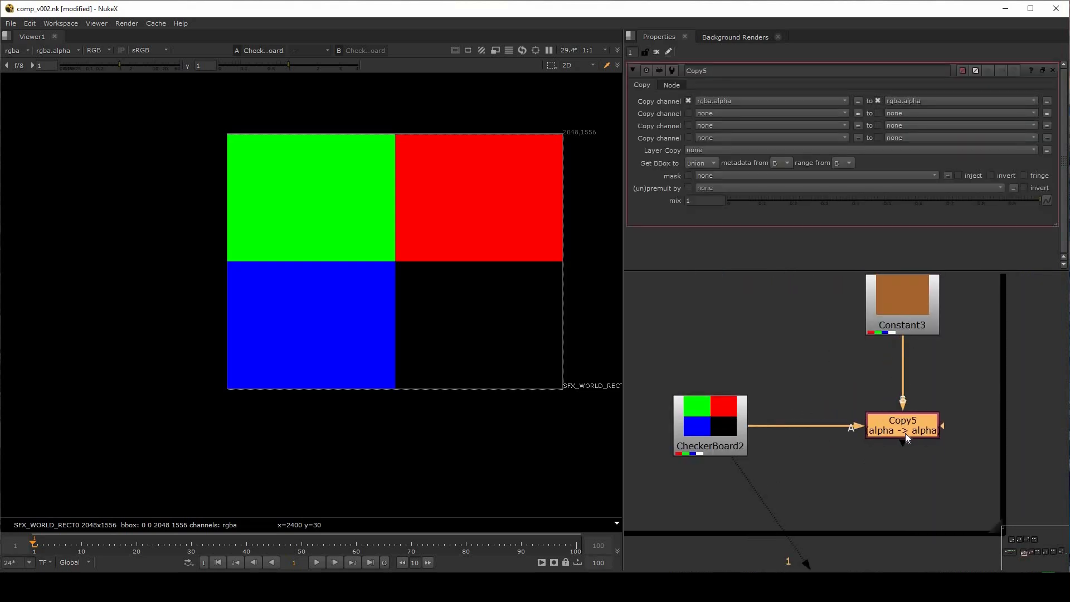
Display the new Copy5 node's result in the viewer and switch to its alpha channel
{"action": "key", "text": "1"}
{"action": "middle_click_drag", "start_coordinate": [910, 276], "coordinate": [895, 304]}
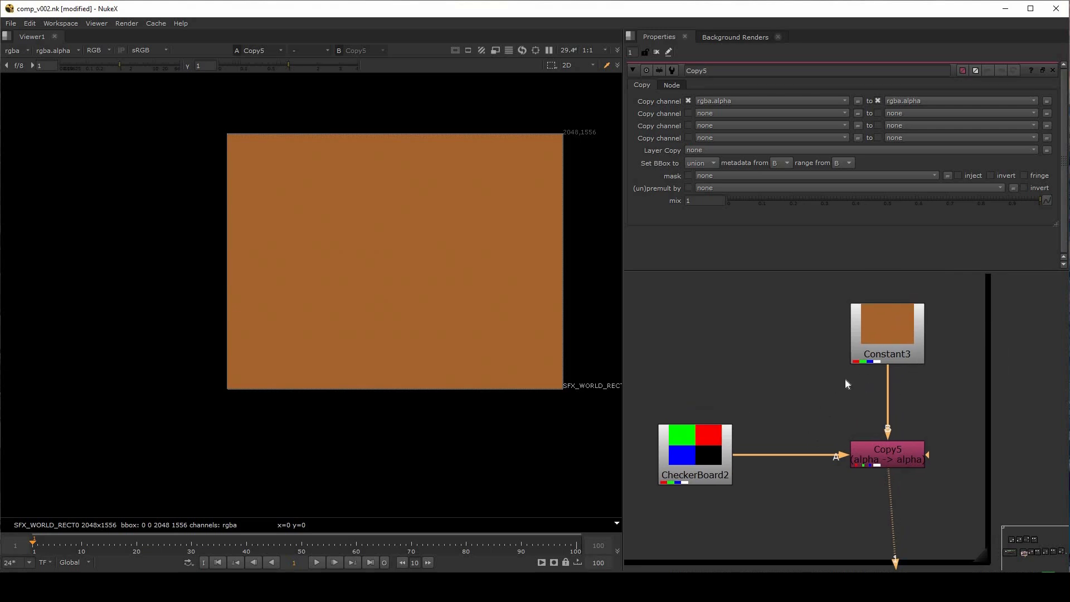
{"action": "scroll", "coordinate": [846, 384], "scroll_direction": "down", "scroll_amount": 2}
{"action": "left_click", "coordinate": [876, 434]}
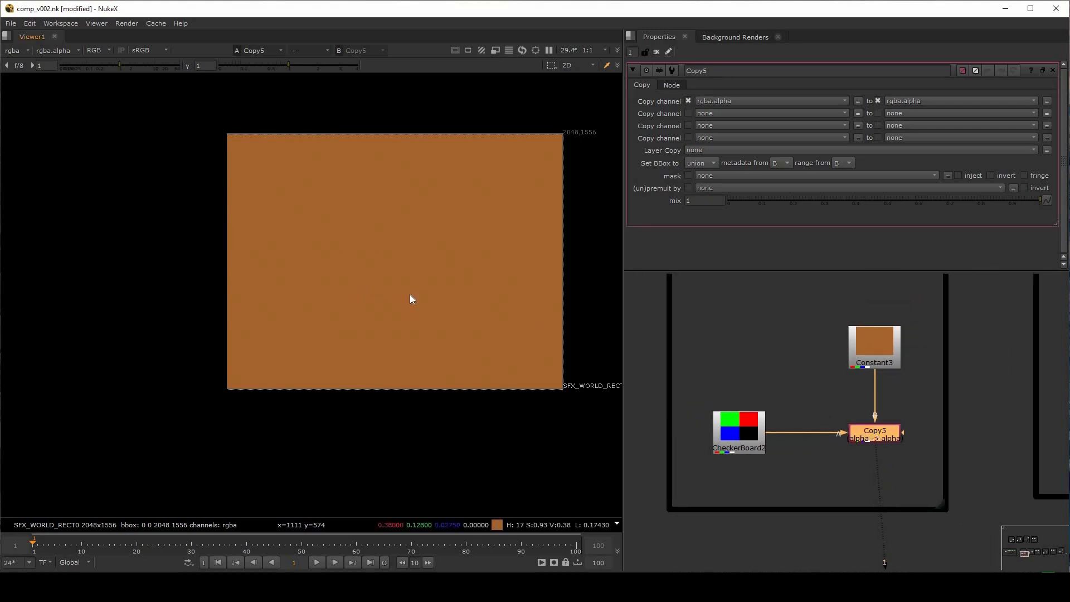
{"action": "key", "text": "a"}
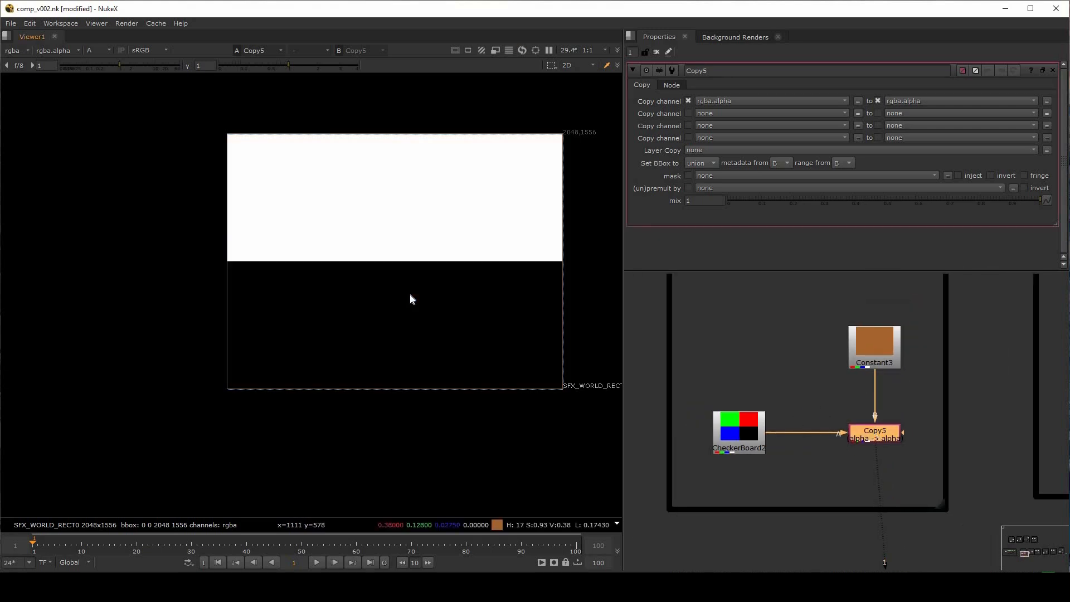
Compare the alpha of CheckerBoard2 with that of Copy5, and return the viewer to RGB
{"action": "left_click", "coordinate": [738, 429]}
{"action": "key", "text": "1"}
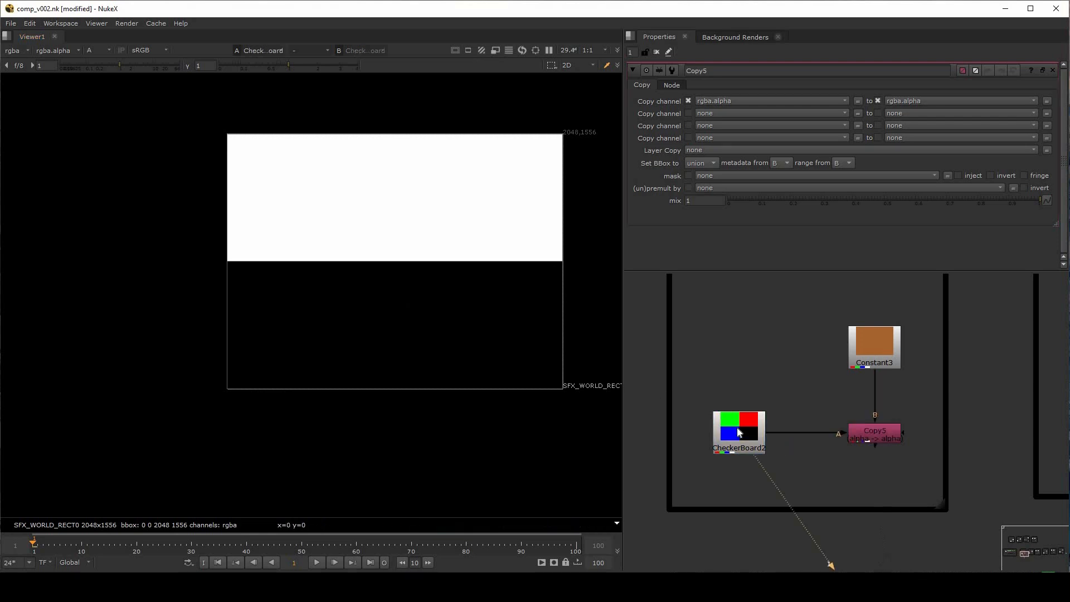
{"action": "left_click", "coordinate": [881, 434]}
{"action": "key", "text": "1"}
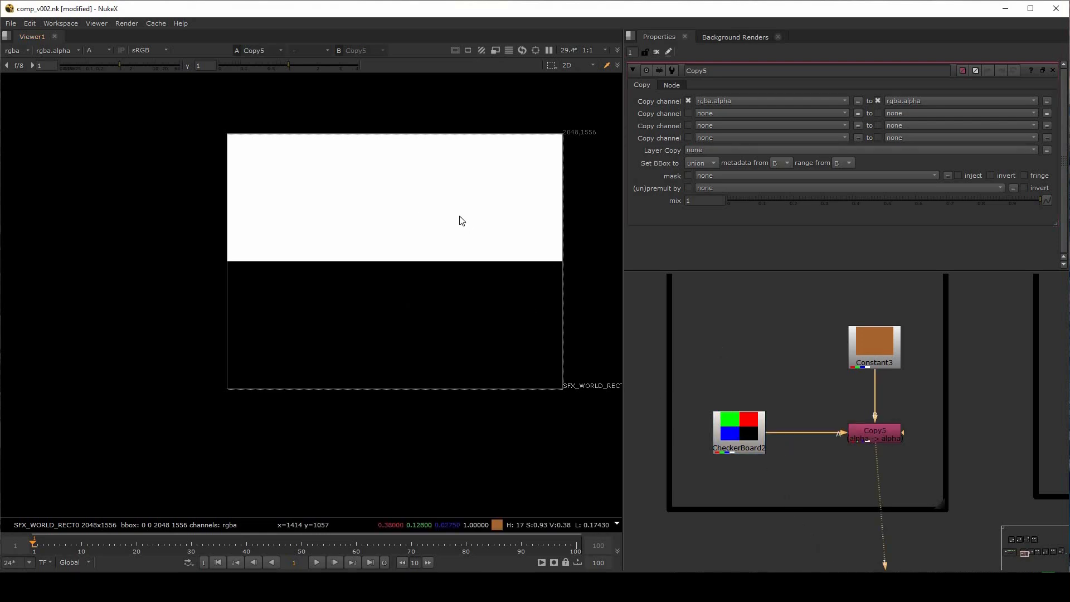
{"action": "key", "text": "a"}
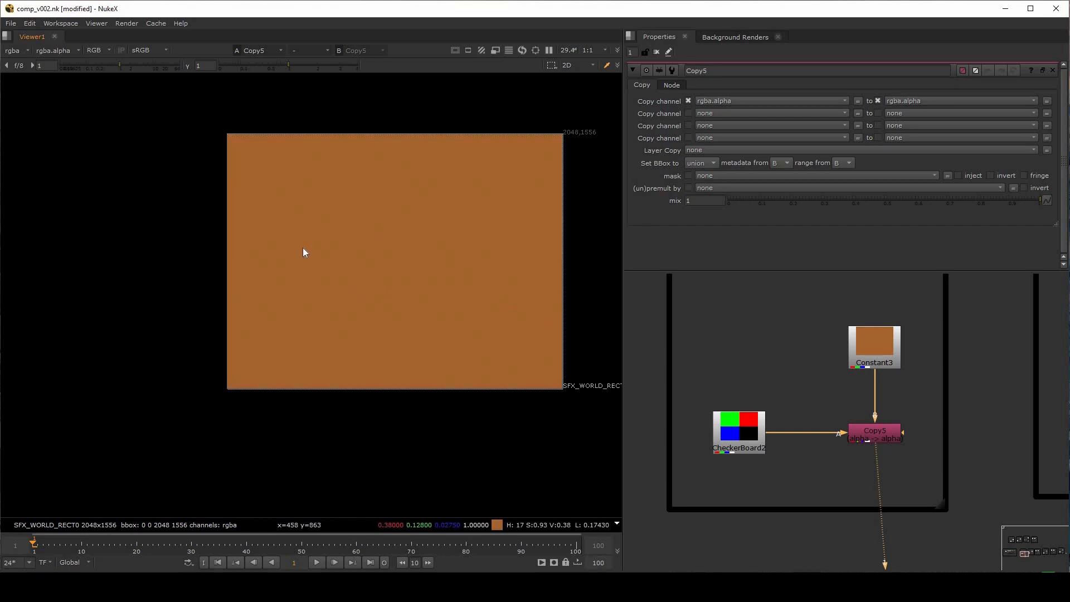
Set Copy5's second channel row to copy rgba.red to rgba.red
{"action": "left_click", "coordinate": [885, 436]}
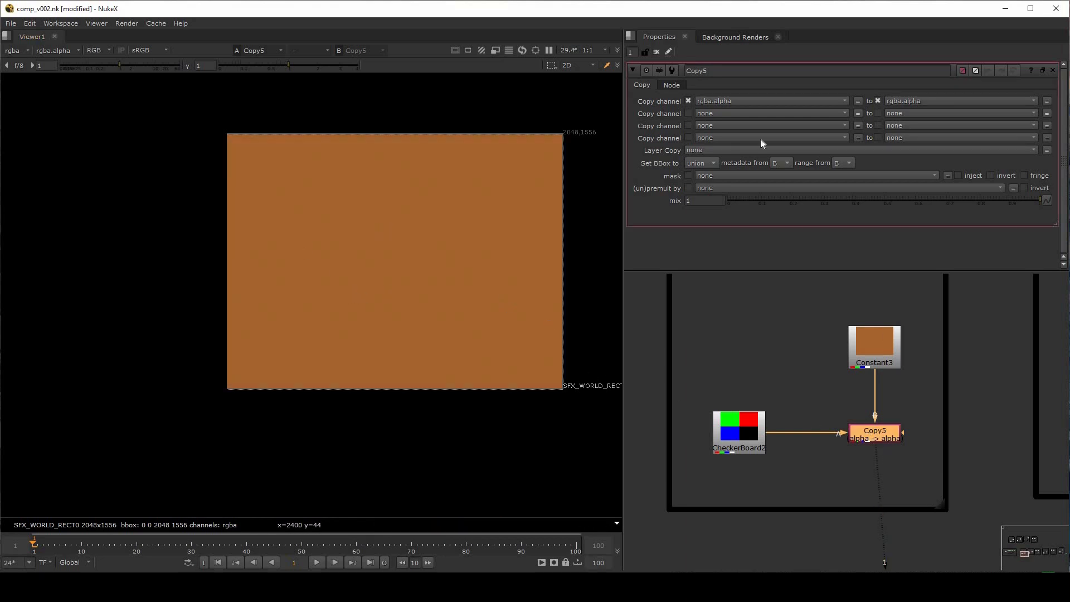
{"action": "left_click", "coordinate": [722, 114]}
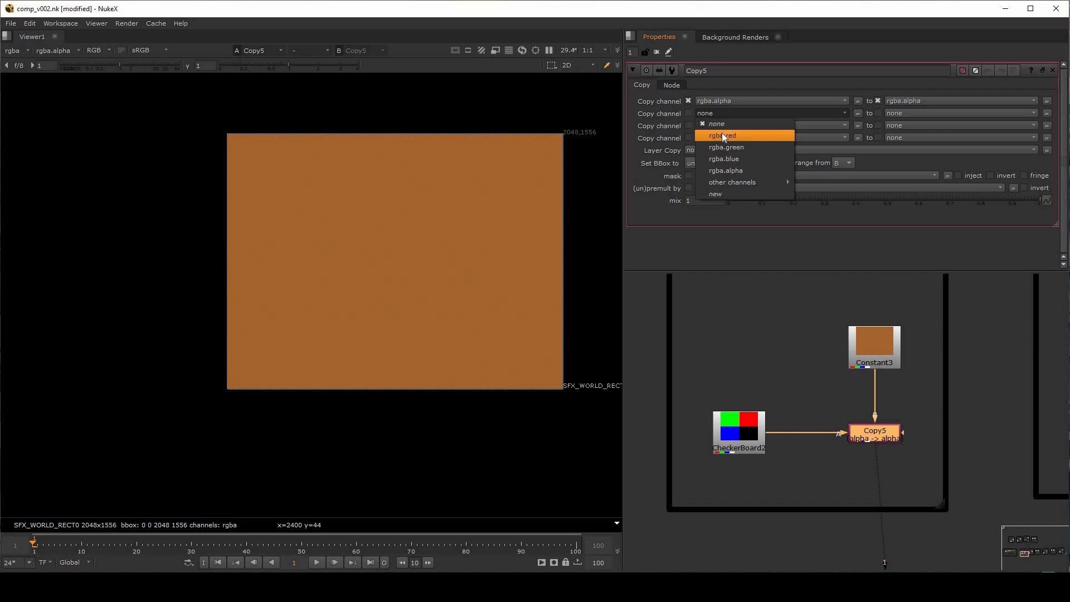
{"action": "left_click", "coordinate": [721, 136]}
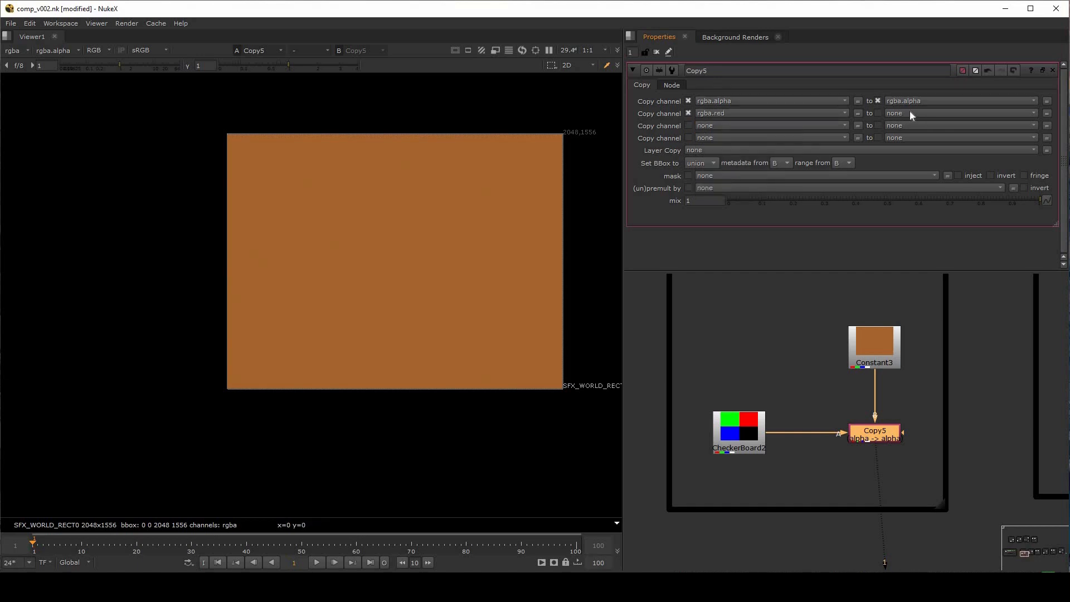
{"action": "left_click", "coordinate": [909, 113]}
{"action": "left_click", "coordinate": [912, 135]}
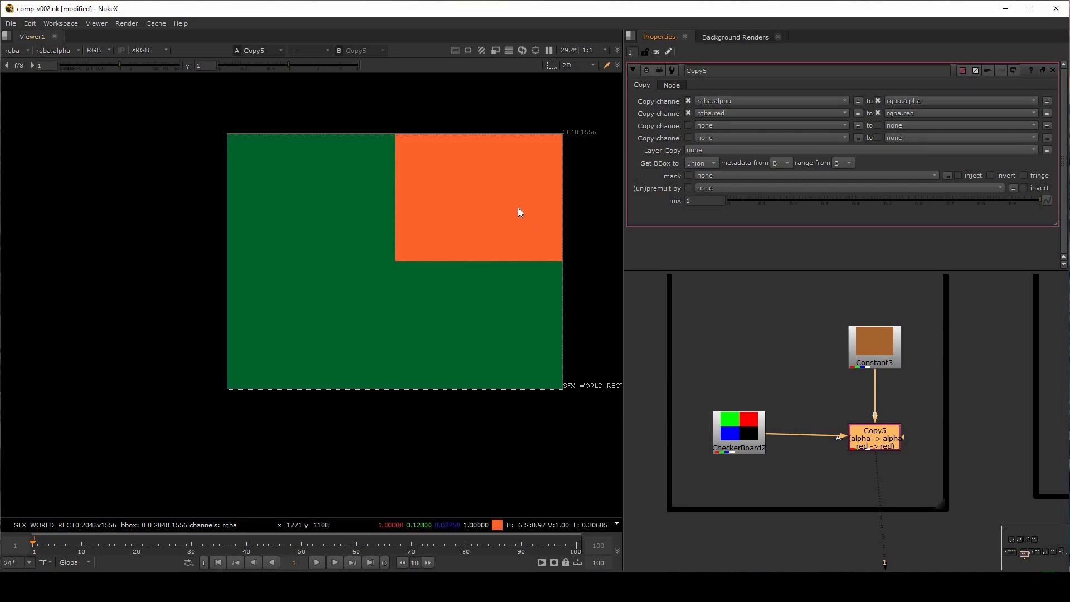
Set Copy5's third channel row to copy rgba.green to rgba.green
{"action": "left_click", "coordinate": [720, 125]}
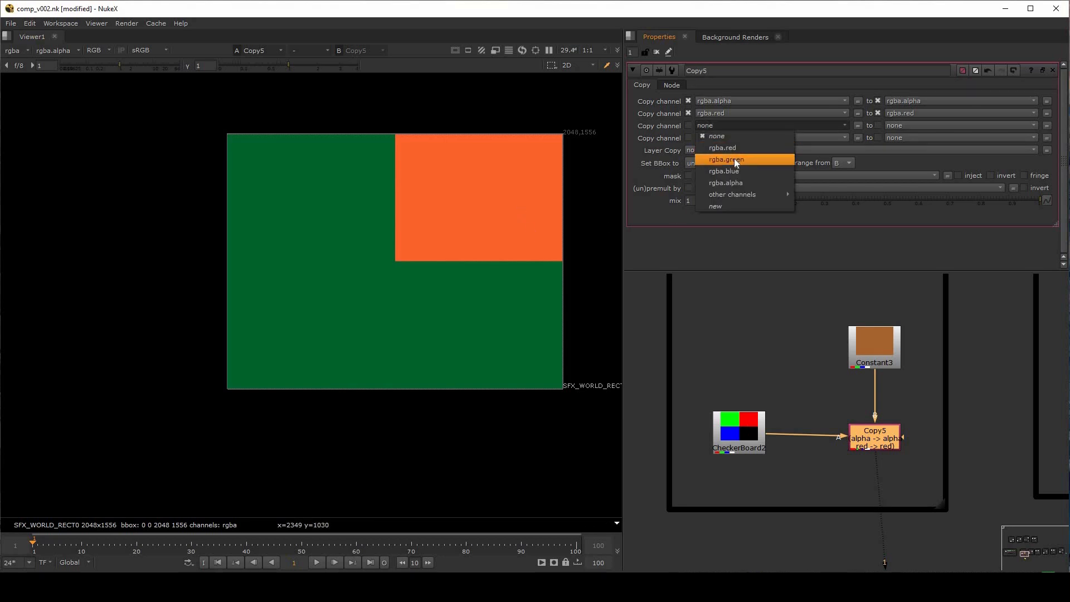
{"action": "left_click", "coordinate": [734, 158]}
{"action": "left_click", "coordinate": [907, 125]}
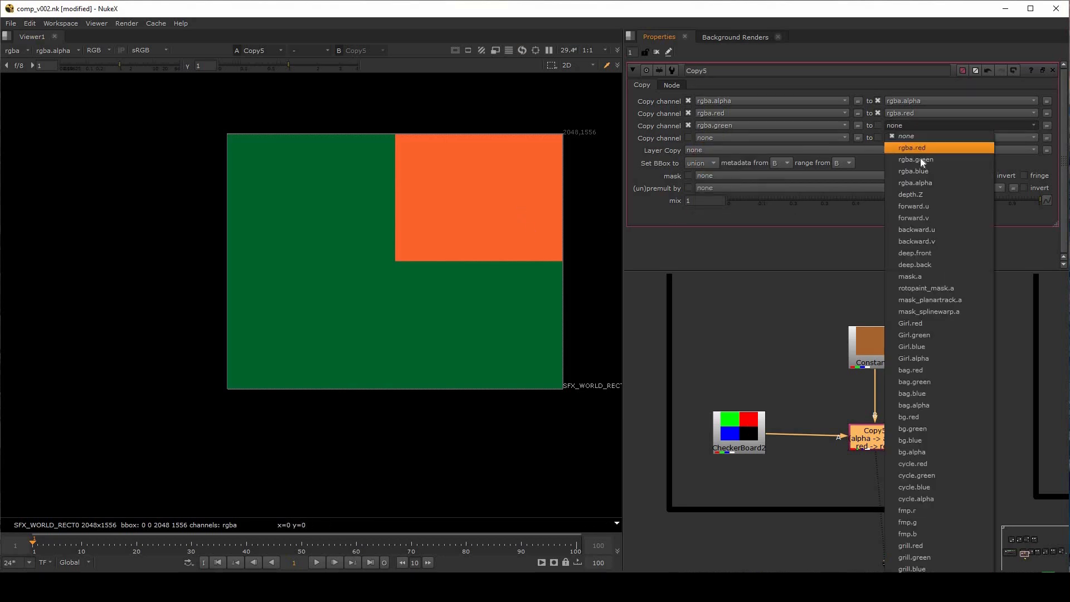
{"action": "left_click", "coordinate": [935, 160]}
Set Copy5's fourth channel row to copy rgba.blue to rgba.blue
{"action": "left_click", "coordinate": [725, 138]}
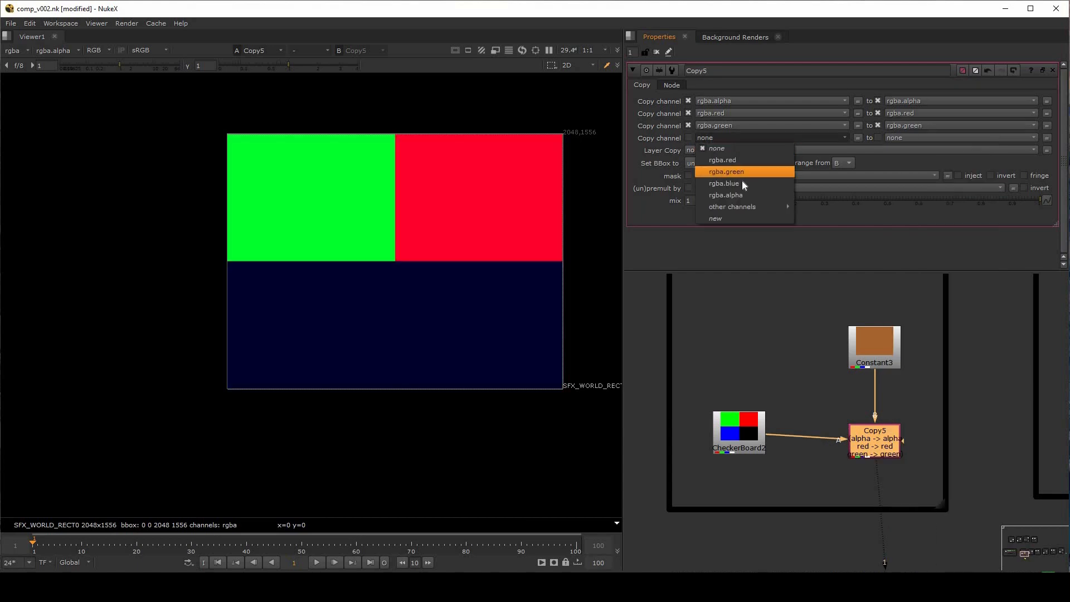
{"action": "left_click", "coordinate": [741, 182]}
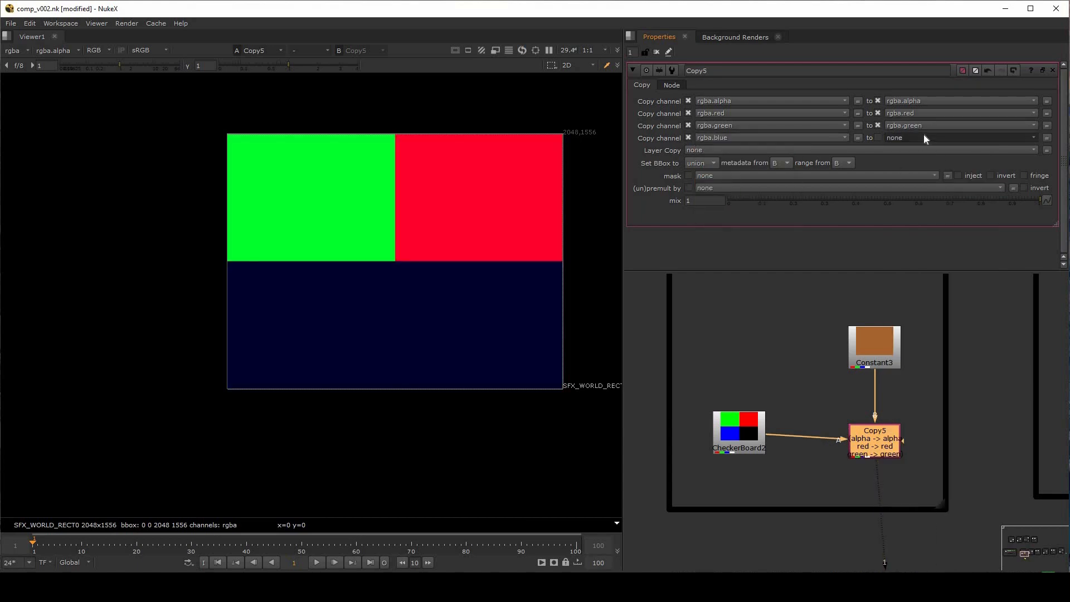
{"action": "left_click", "coordinate": [925, 136]}
{"action": "left_click", "coordinate": [932, 175]}
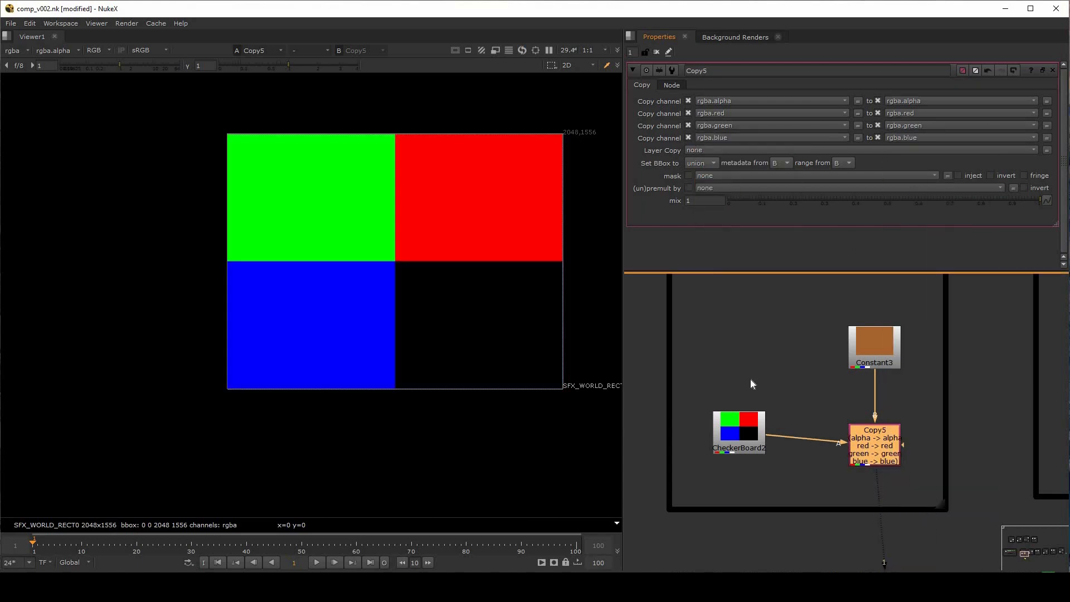
Compare CheckerBoard2 with the Copy5 result by loading them into two separate viewer inputs
{"action": "left_click", "coordinate": [751, 385]}
{"action": "left_click", "coordinate": [751, 434]}
{"action": "key", "text": "1"}
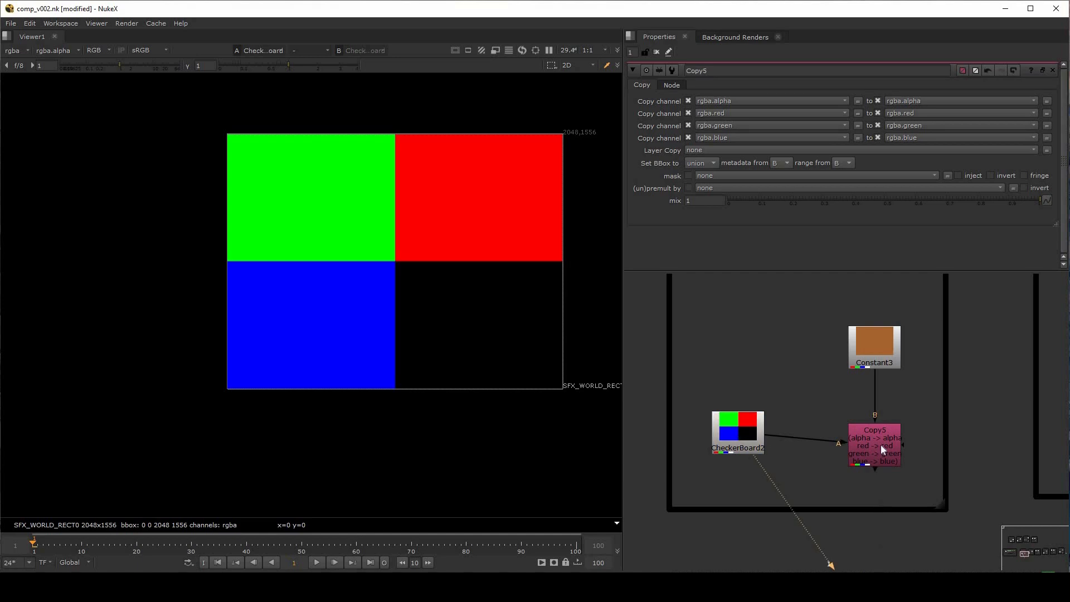
{"action": "left_click", "coordinate": [882, 448]}
{"action": "key", "text": "2"}
{"action": "scroll", "coordinate": [781, 384], "scroll_direction": "down", "scroll_amount": 1}
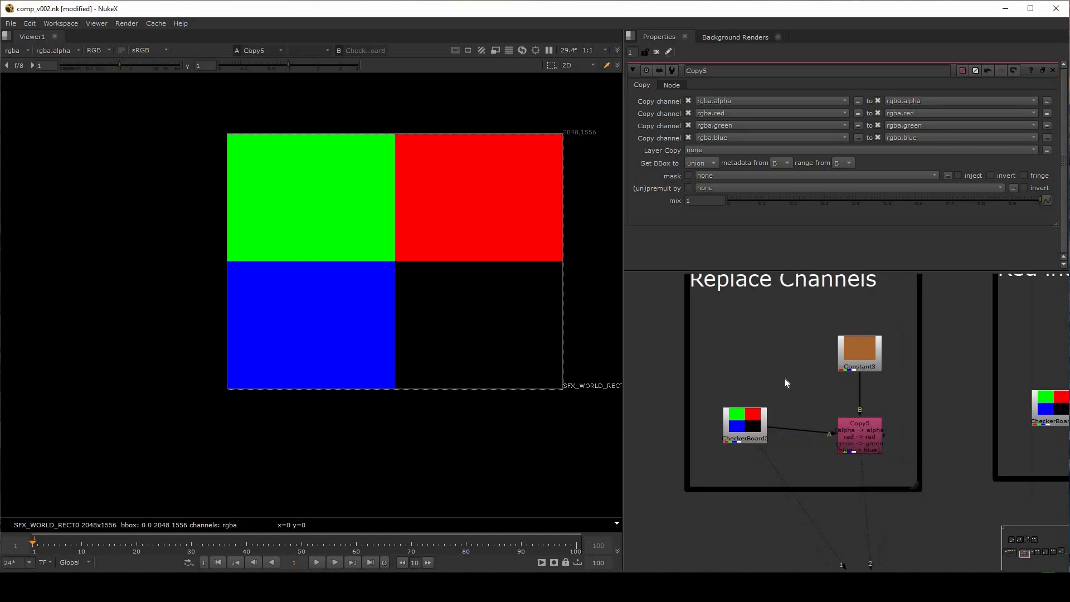
{"action": "scroll", "coordinate": [784, 379], "scroll_direction": "up", "scroll_amount": 1}
{"action": "middle_click_drag", "start_coordinate": [788, 380], "coordinate": [836, 412]}
{"action": "left_click", "coordinate": [793, 478]}
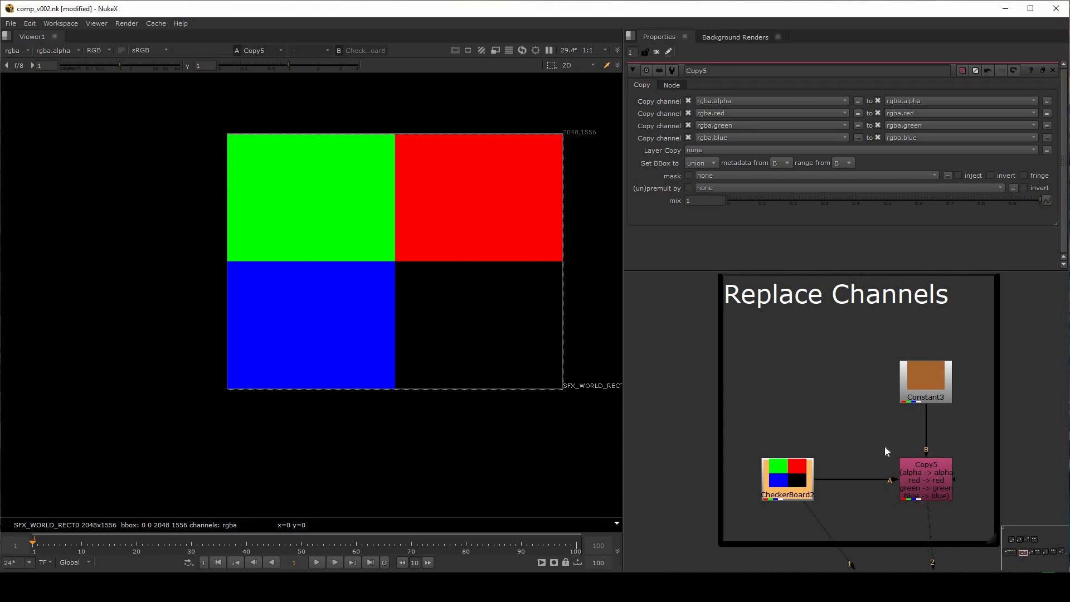
{"action": "mouse_move", "coordinate": [923, 381]}
{"action": "left_mouse_down"}
{"action": "mouse_move", "coordinate": [857, 401]}
{"action": "mouse_move", "coordinate": [887, 371]}
{"action": "mouse_move", "coordinate": [932, 366]}
{"action": "left_mouse_up"}
{"action": "left_click_drag", "start_coordinate": [788, 477], "coordinate": [786, 470]}
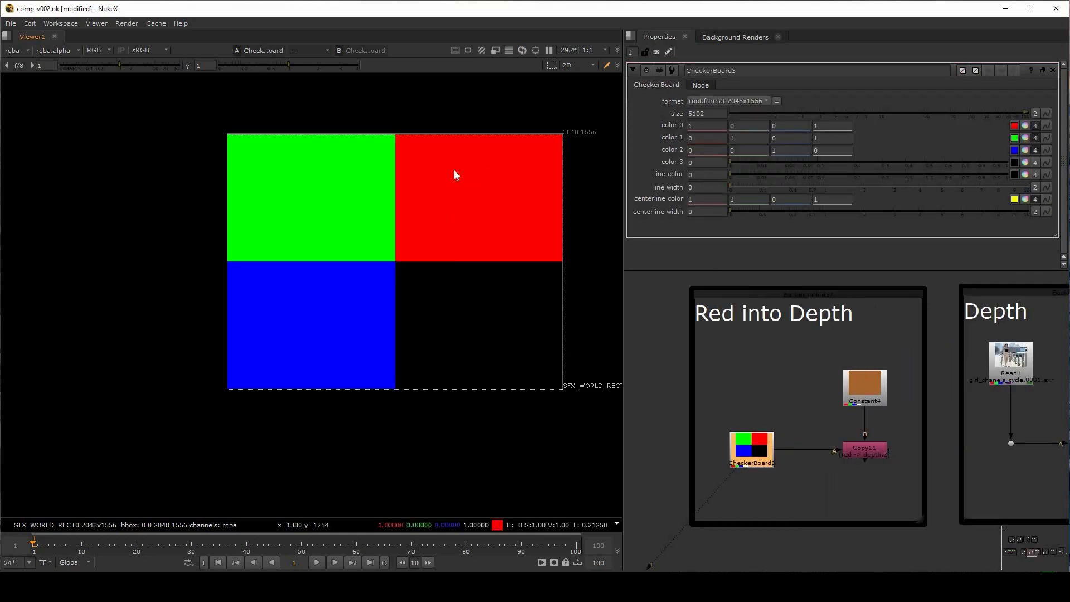
Display Constant4 from the Red into Depth group in the viewer and open its properties
{"action": "left_click", "coordinate": [862, 391]}
{"action": "key", "text": "1"}
{"action": "double_click", "coordinate": [864, 393]}
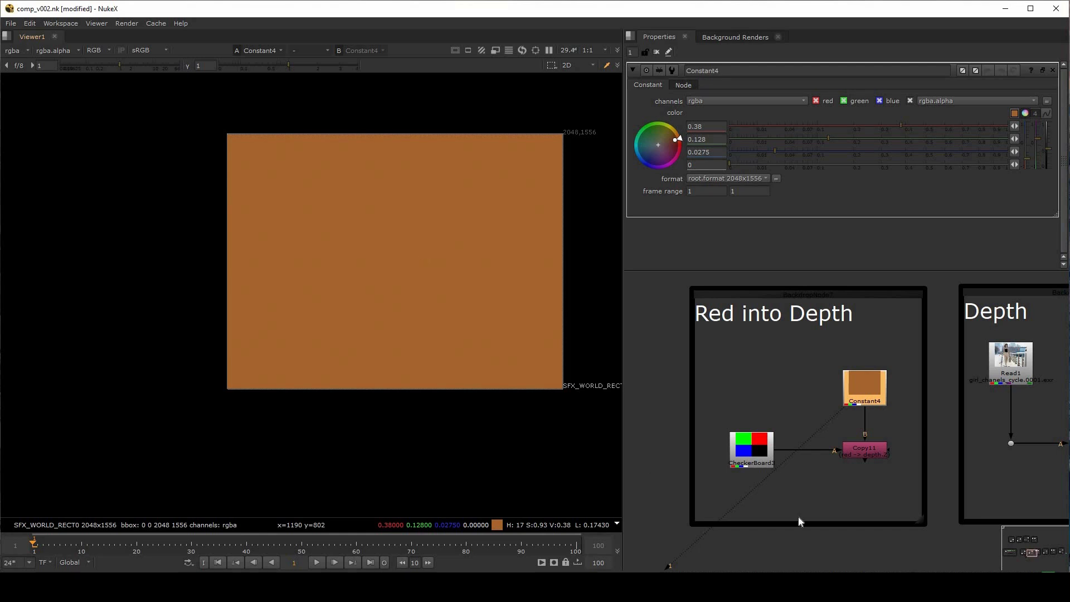
Add a new Copy node in the Red into Depth group, connecting A to CheckerBoard3 and B to Constant4
{"action": "left_click", "coordinate": [852, 489]}
{"action": "key", "text": "k"}
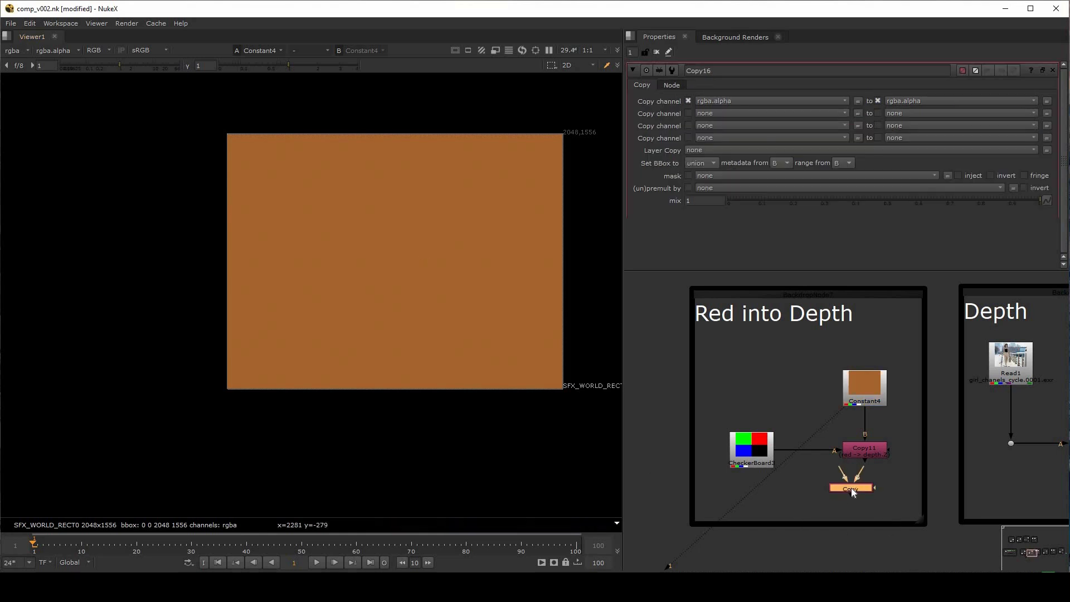
{"action": "left_click_drag", "start_coordinate": [848, 475], "coordinate": [863, 393]}
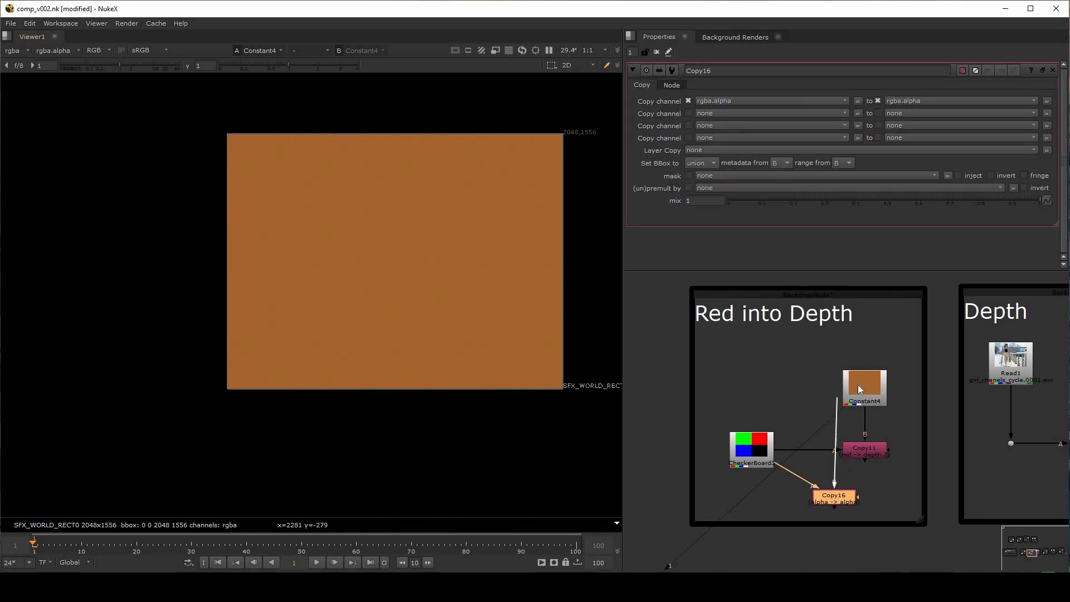
{"action": "left_click_drag", "start_coordinate": [822, 500], "coordinate": [821, 500]}
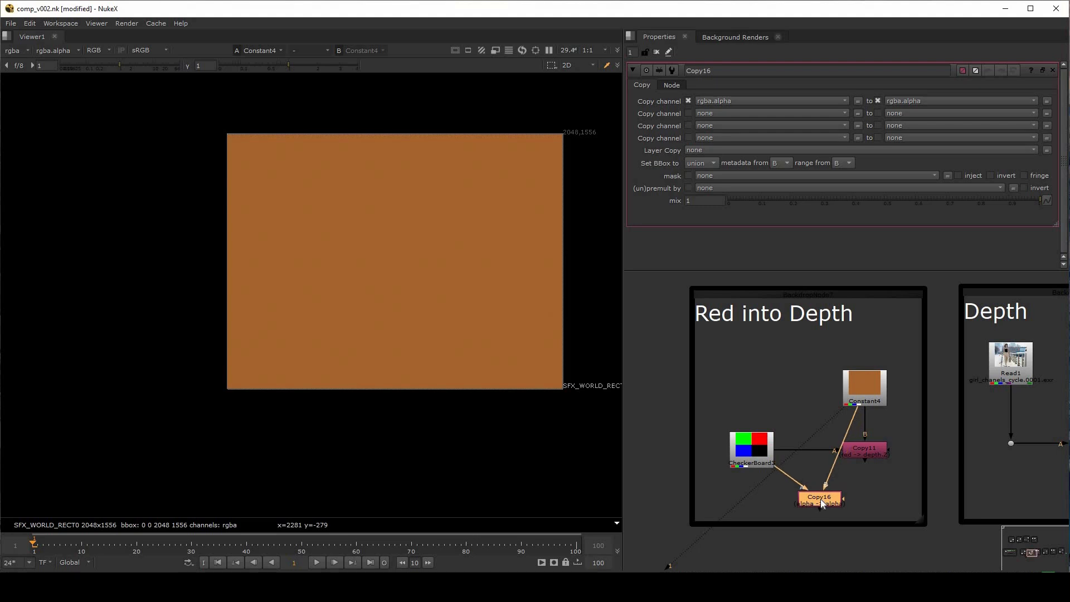
Display Copy16 in the viewer, check its alpha channel, and return to RGB
{"action": "key", "text": "1"}
{"action": "left_click", "coordinate": [763, 501]}
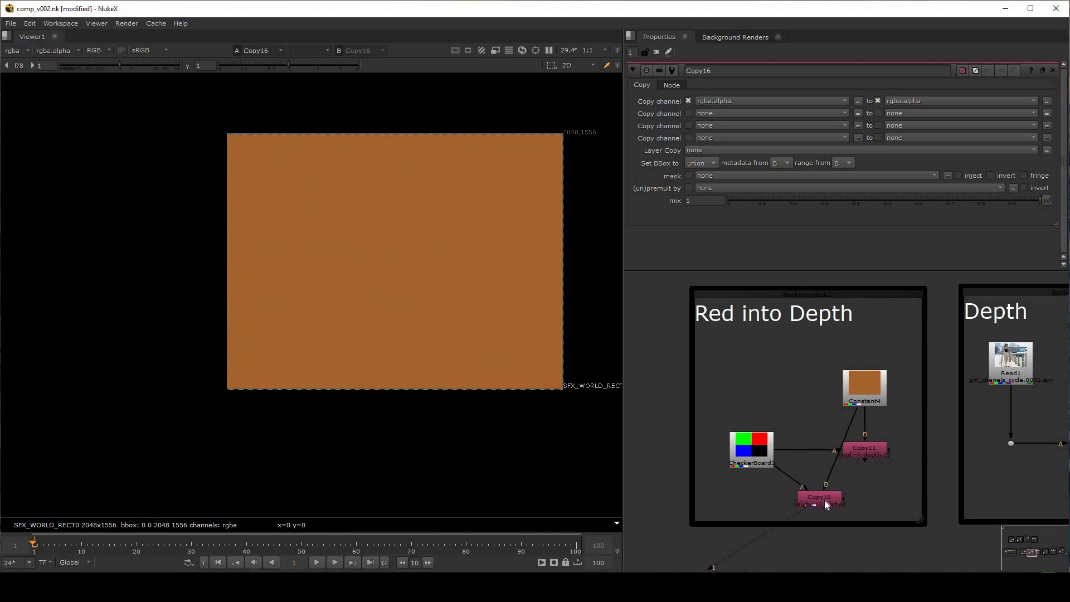
{"action": "left_click_drag", "start_coordinate": [825, 500], "coordinate": [830, 499]}
{"action": "key", "text": "a"}
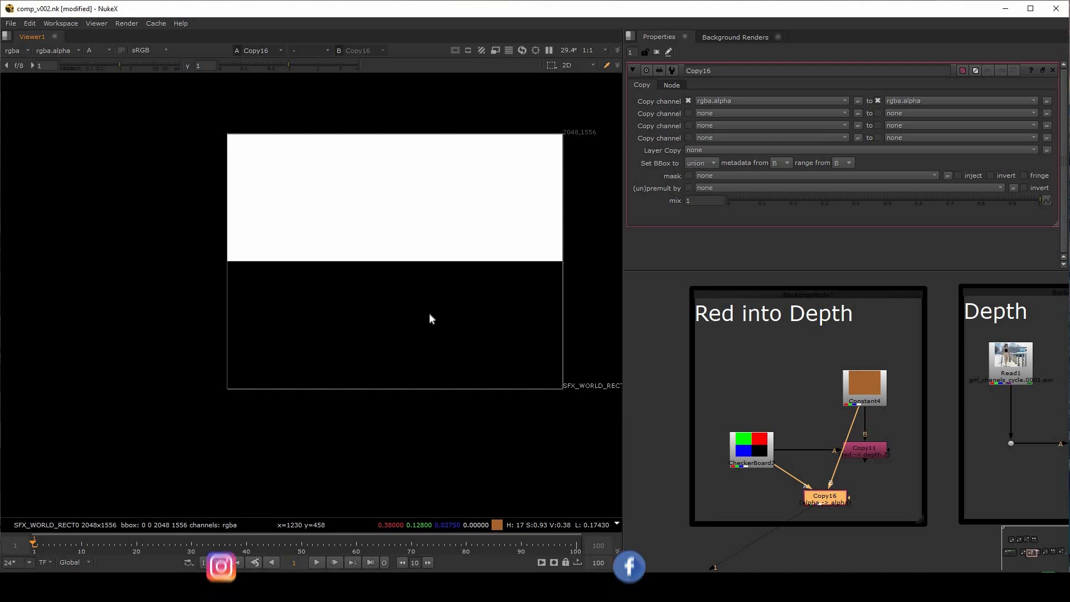
{"action": "key", "text": "a"}
Open CheckerBoard3's properties and compare its red channel with that of Constant4 in the viewer
{"action": "left_click", "coordinate": [757, 447]}
{"action": "double_click", "coordinate": [757, 448]}
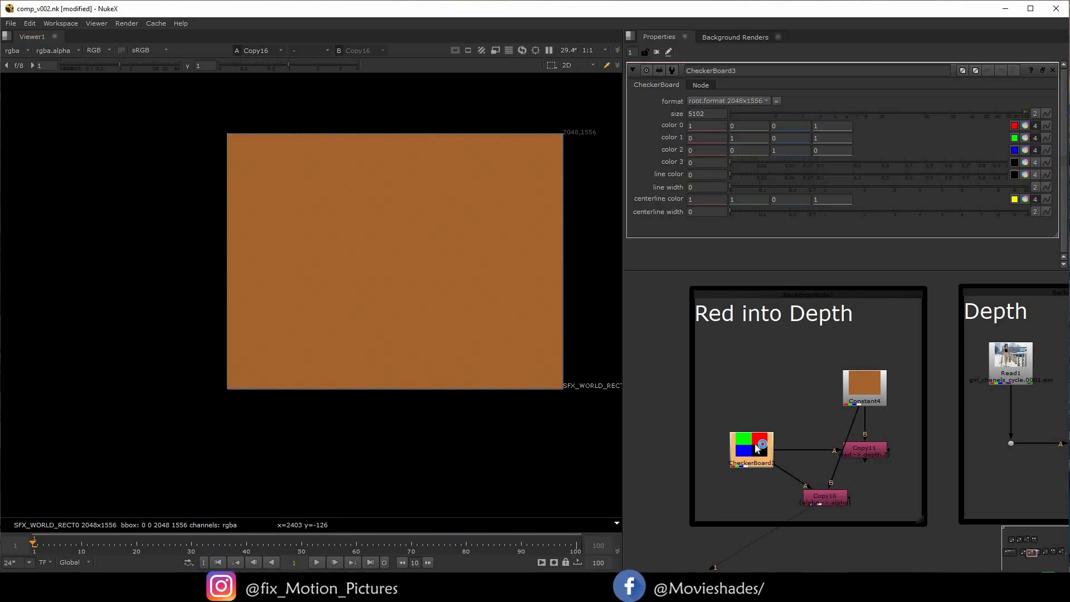
{"action": "key", "text": "1"}
{"action": "key", "text": "r"}
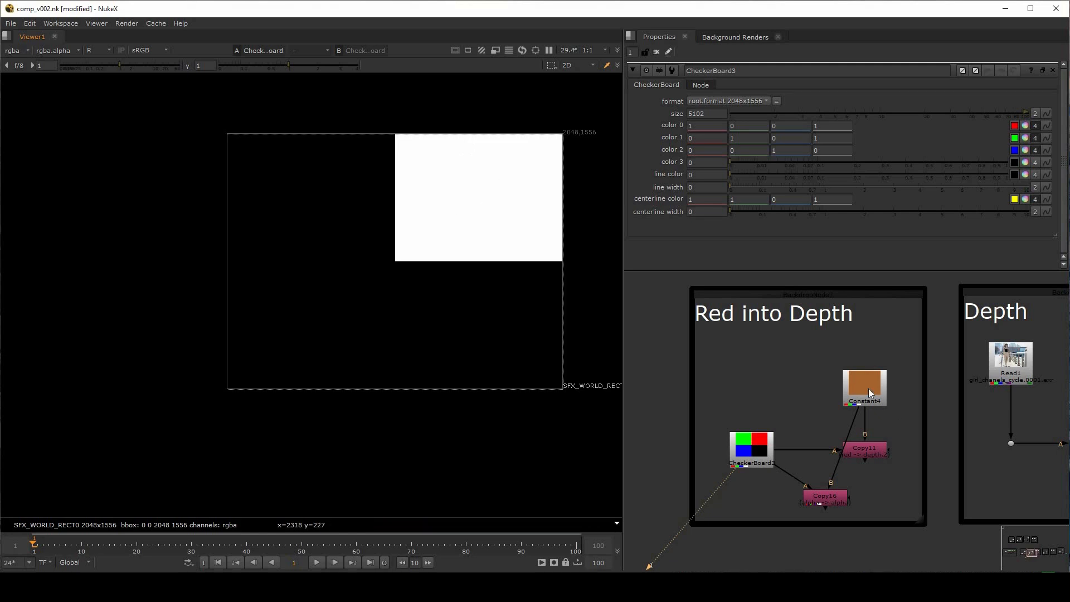
{"action": "key", "text": "1"}
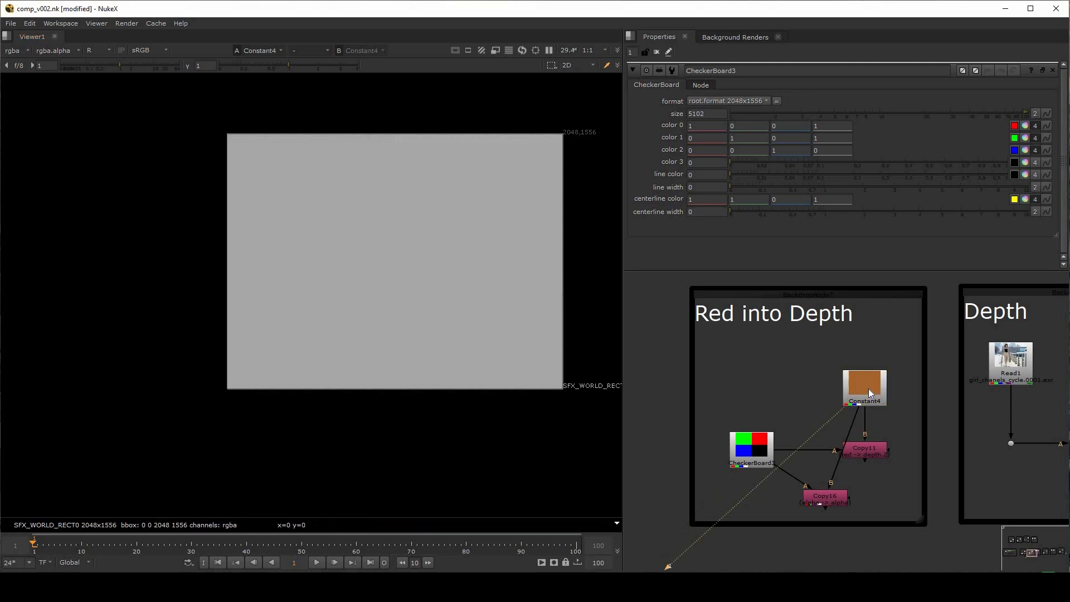
Set Copy16's first channel row to copy rgba.red to depth.Z
{"action": "double_click", "coordinate": [824, 500]}
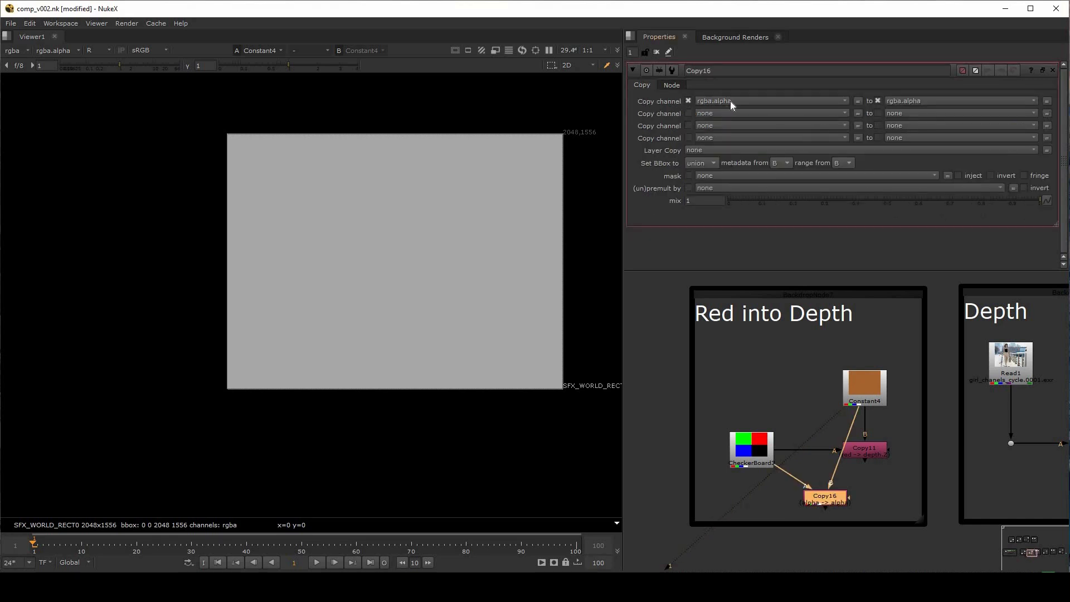
{"action": "left_click", "coordinate": [731, 101]}
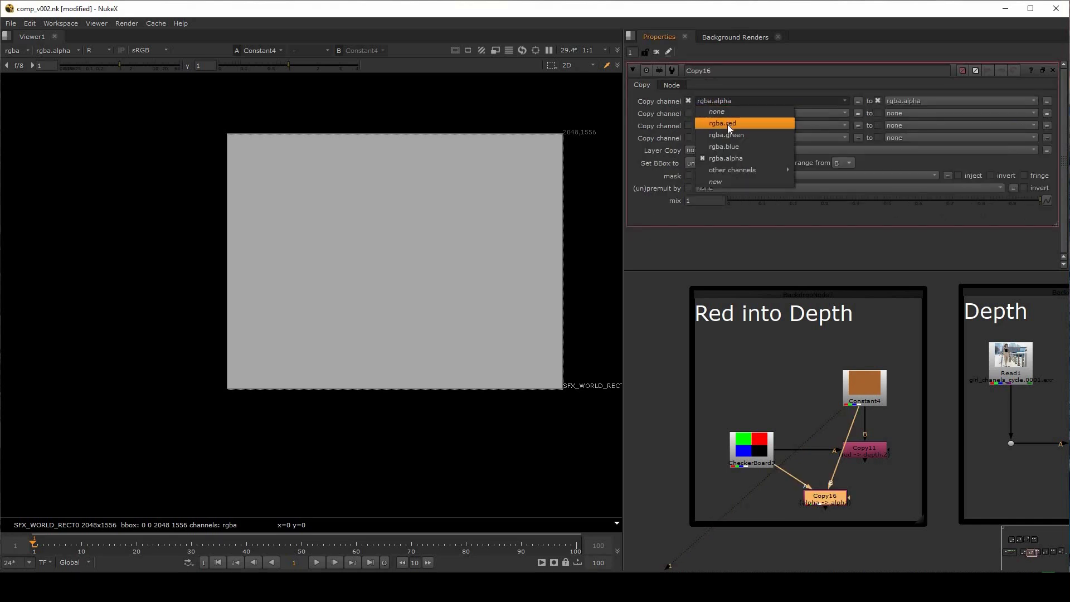
{"action": "left_click", "coordinate": [728, 124]}
{"action": "left_click", "coordinate": [941, 102]}
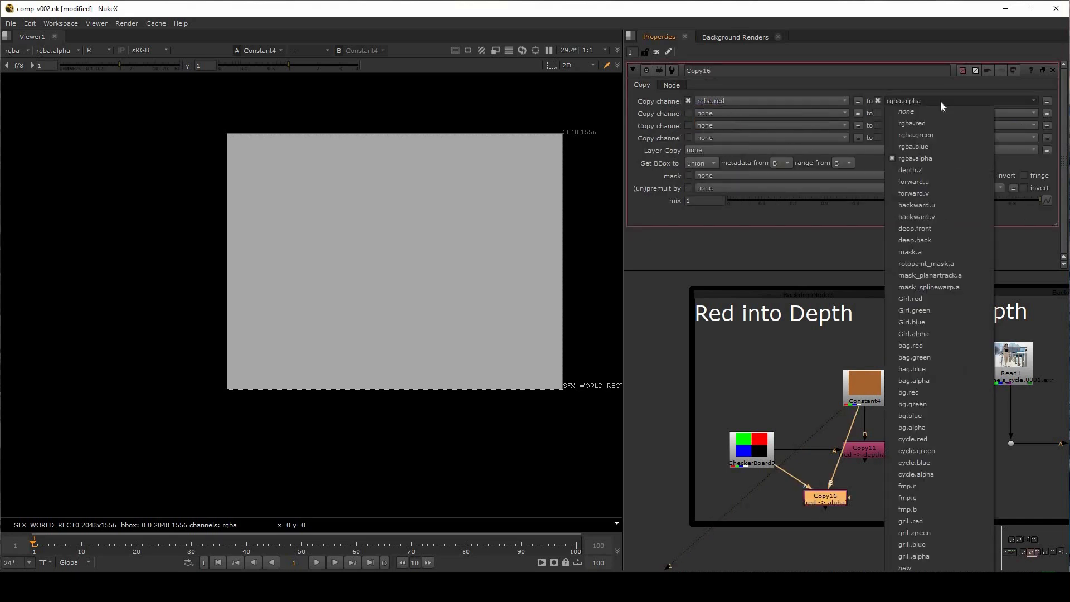
{"action": "left_click", "coordinate": [922, 171]}
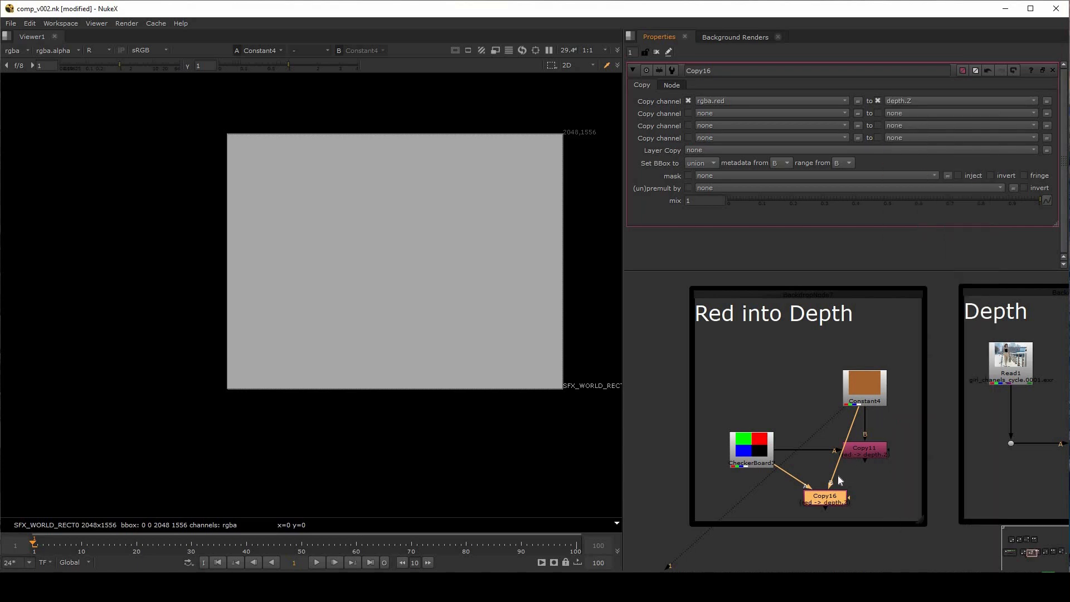
Display Copy16 in the viewer in RGB and switch the displayed layer to depth
{"action": "left_click", "coordinate": [827, 496], "text": "shift"}
{"action": "left_click", "coordinate": [827, 498], "text": "shift"}
{"action": "key", "text": "1"}
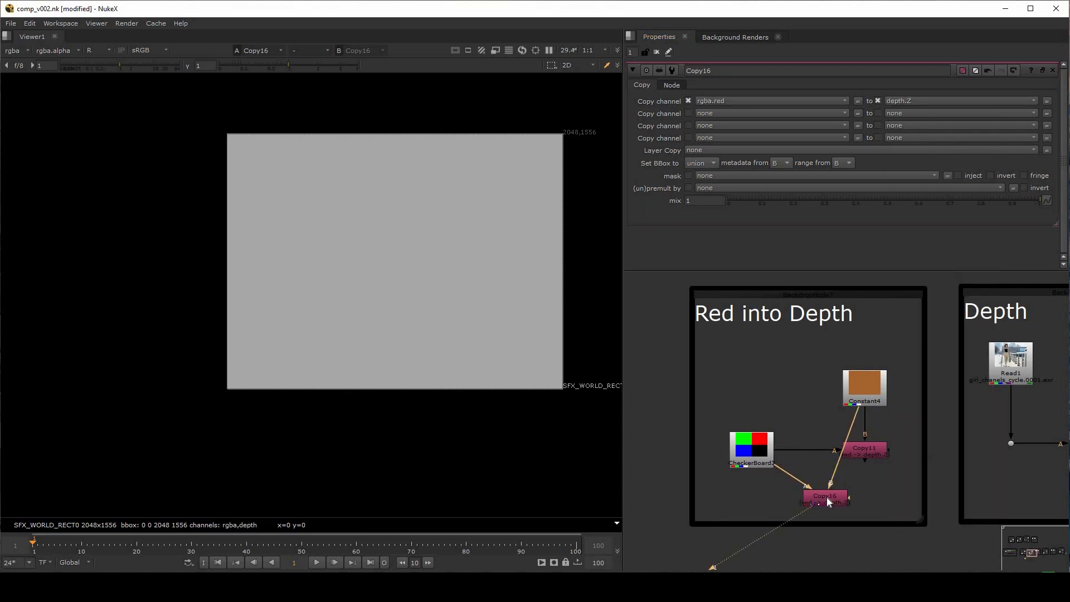
{"action": "left_click", "coordinate": [98, 50]}
{"action": "left_click", "coordinate": [97, 61]}
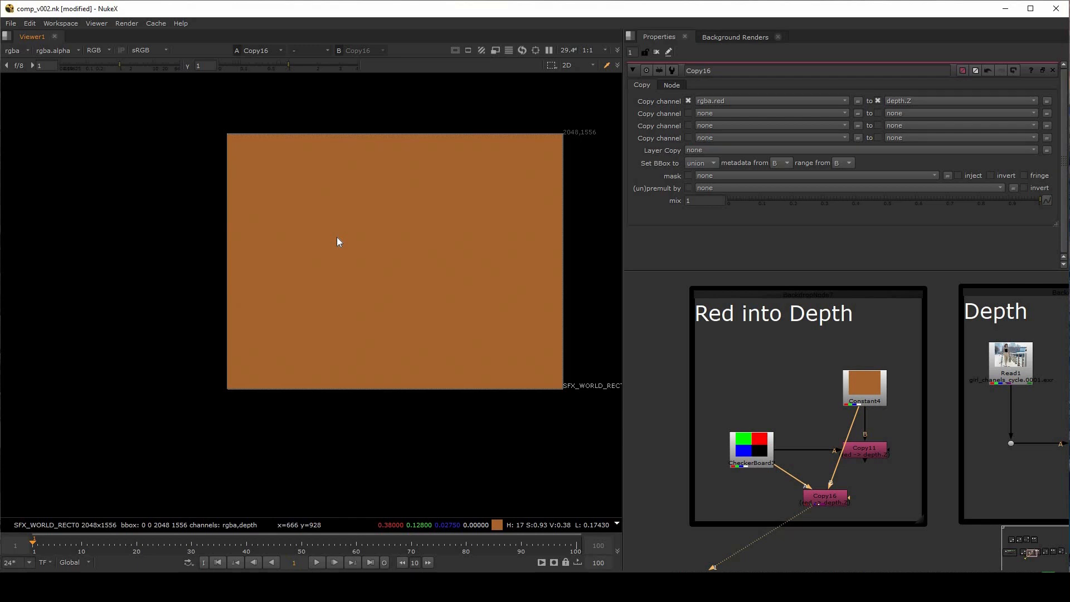
{"action": "left_click", "coordinate": [28, 49]}
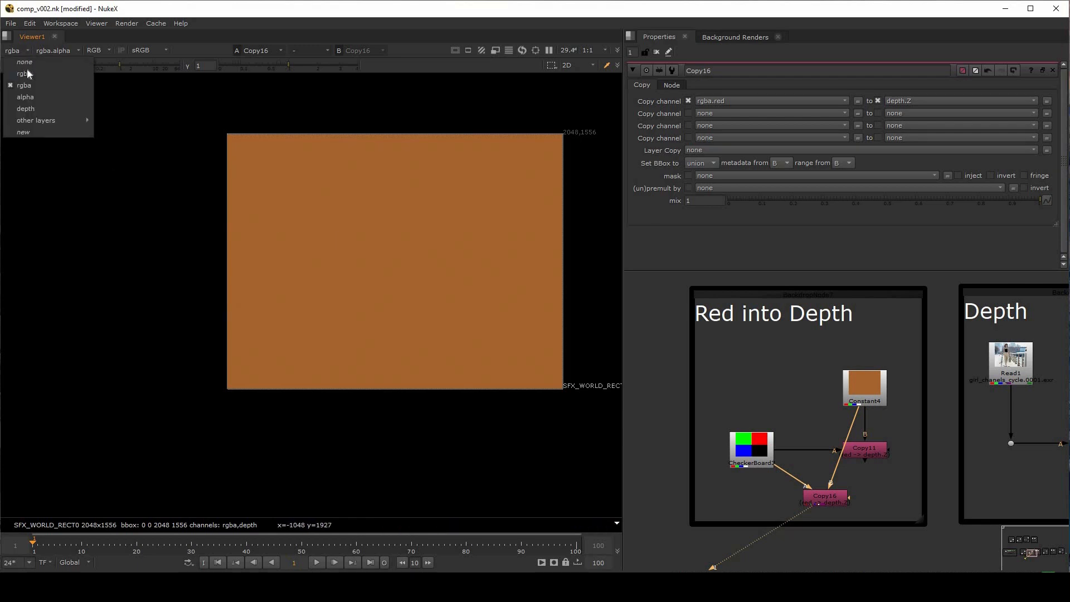
{"action": "left_click", "coordinate": [27, 108]}
Check the depth layer of Constant4 and CheckerBoard3, and return the viewer to Copy16
{"action": "left_click", "coordinate": [875, 396]}
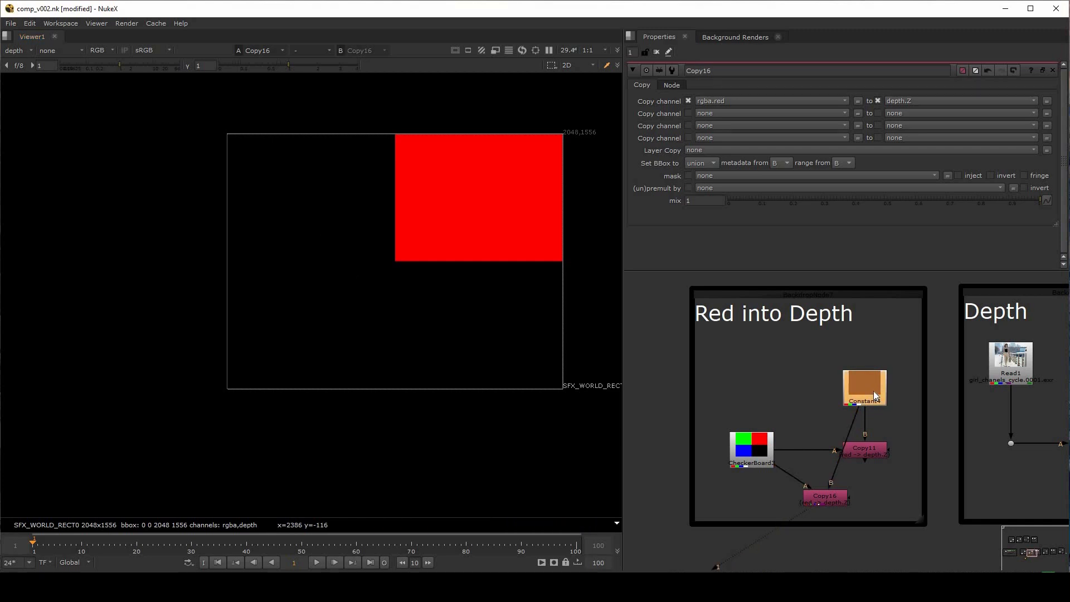
{"action": "key", "text": "1"}
{"action": "left_click_drag", "start_coordinate": [355, 156], "coordinate": [445, 245]}
{"action": "left_click", "coordinate": [747, 441]}
{"action": "key", "text": "1"}
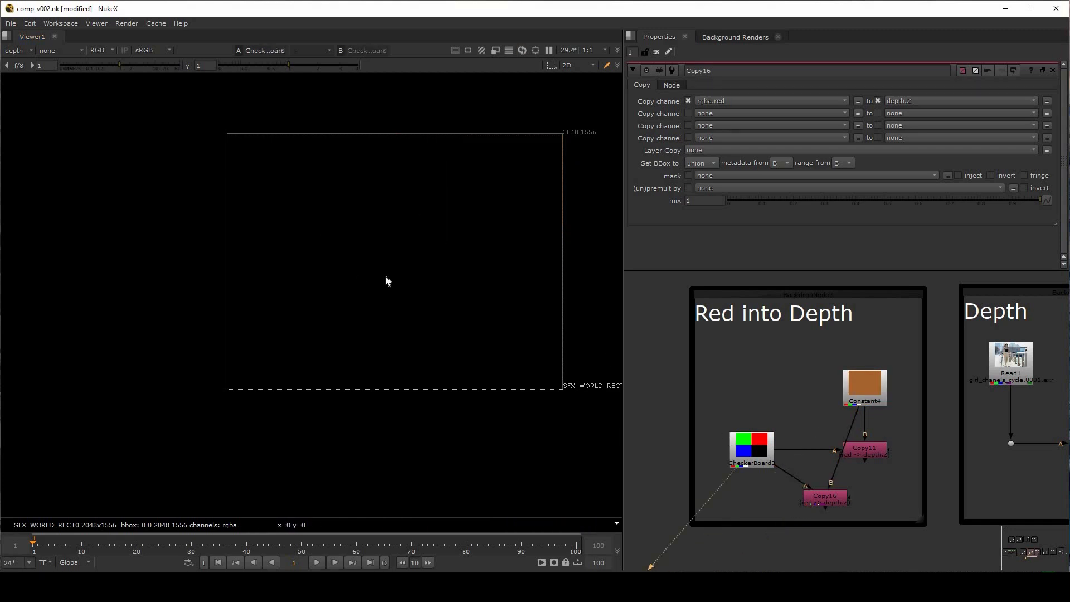
{"action": "left_click_drag", "start_coordinate": [343, 211], "coordinate": [431, 305]}
{"action": "left_click_drag", "start_coordinate": [410, 169], "coordinate": [524, 244]}
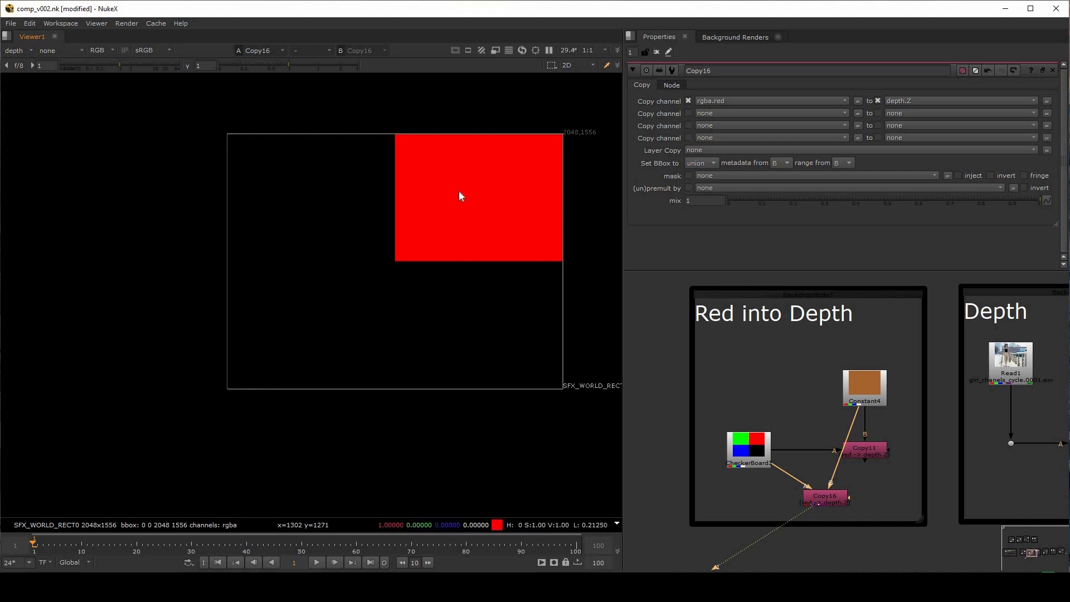
Check CheckerBoard3 and Constant4 with the viewer's depth layer in alpha display, and delete the extra Copy16 node
{"action": "key", "text": "a"}
{"action": "left_click", "coordinate": [755, 449]}
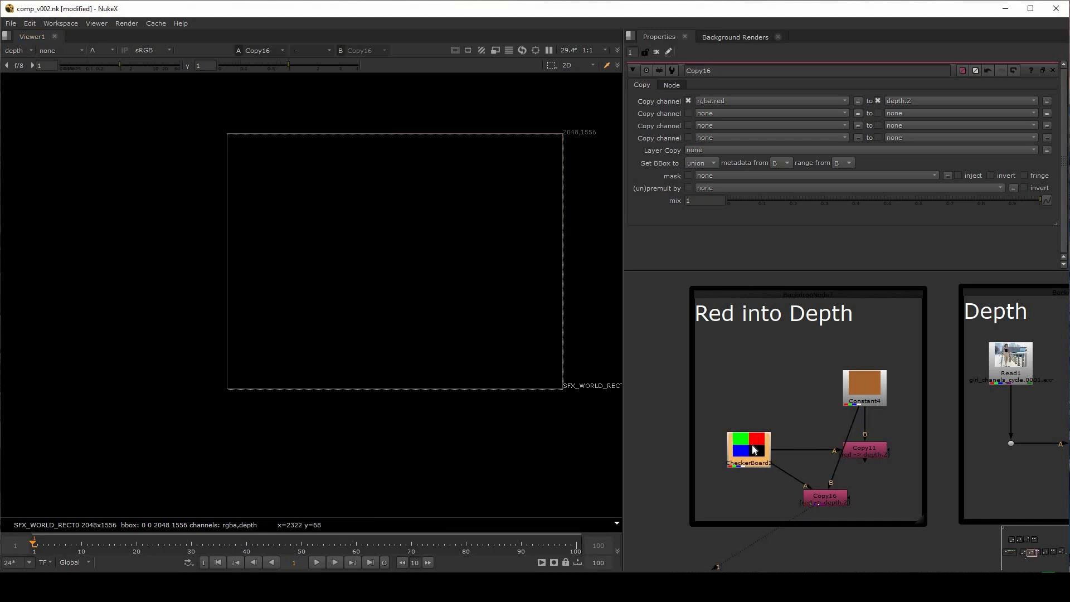
{"action": "key", "text": "1"}
{"action": "left_click", "coordinate": [877, 386]}
{"action": "key", "text": "2"}
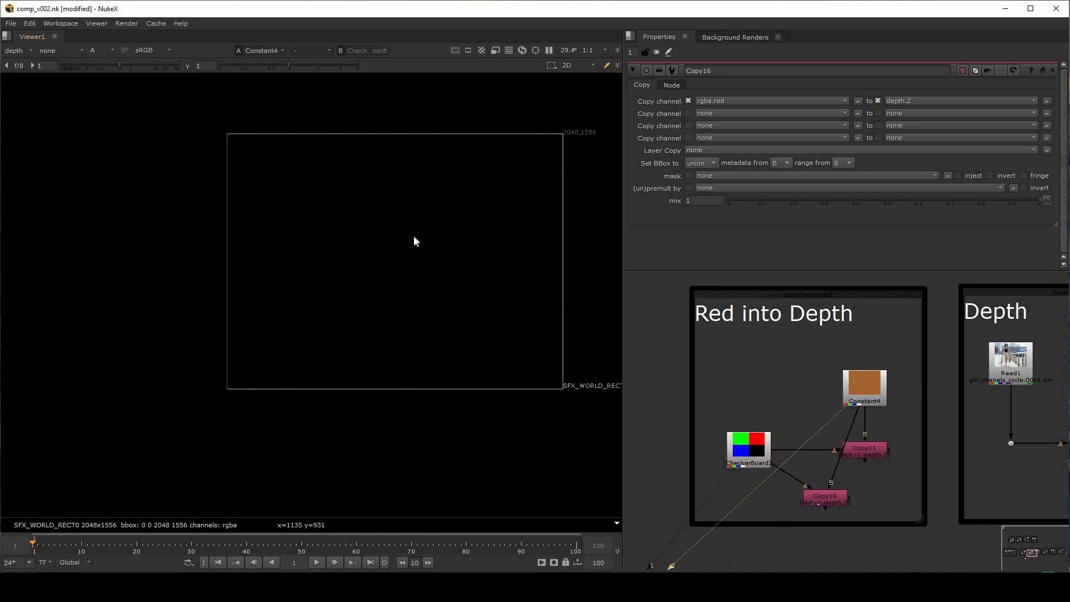
{"action": "key", "text": "Delete"}
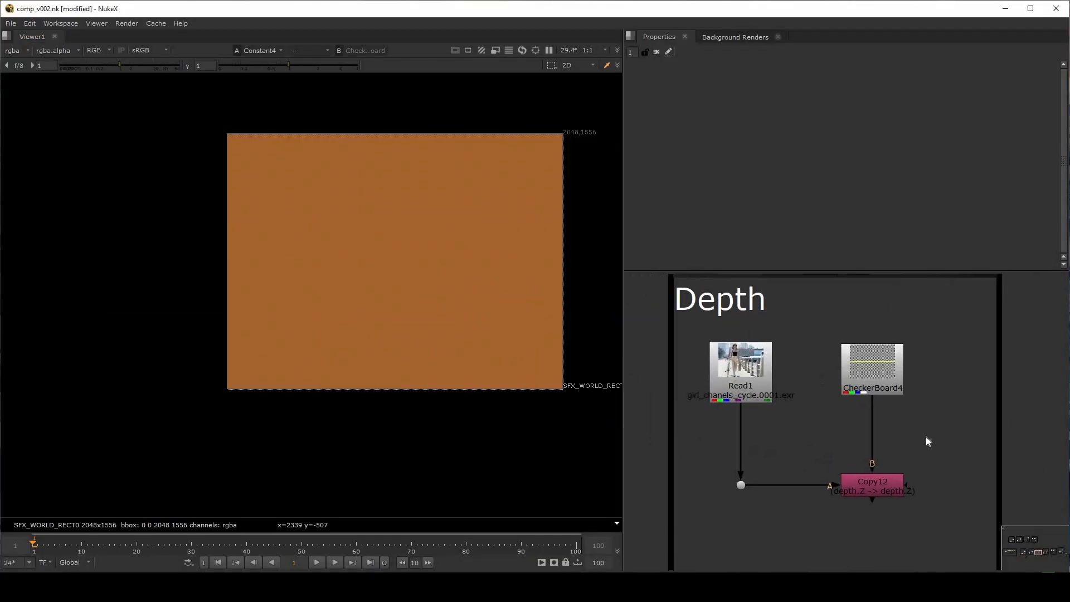
View CheckerBoard4 and inspect its alpha, red, green and blue channels individually
{"action": "left_click", "coordinate": [889, 380]}
{"action": "key", "text": "1"}
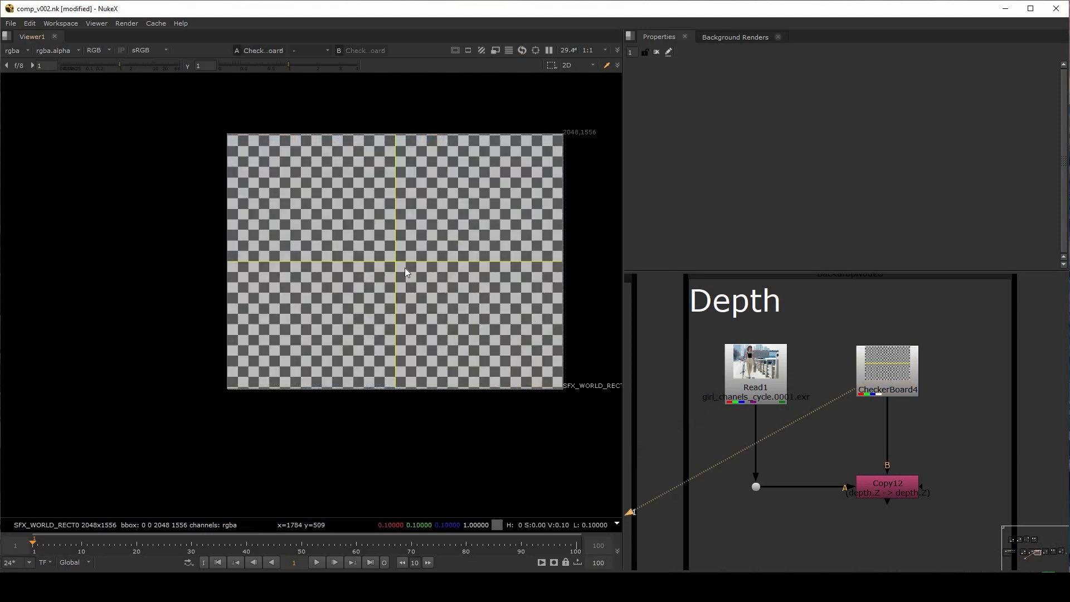
{"action": "key", "text": "b"}
{"action": "key", "text": "a"}
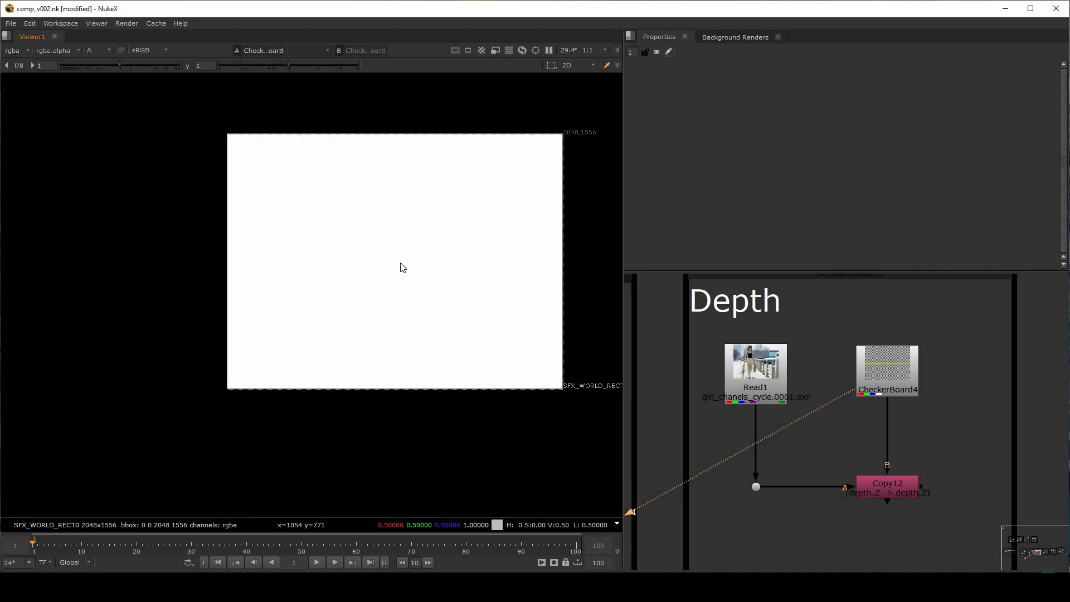
{"action": "scroll", "coordinate": [400, 263], "scroll_direction": "up", "scroll_amount": 2}
{"action": "middle_click_drag", "start_coordinate": [400, 263], "coordinate": [332, 288]}
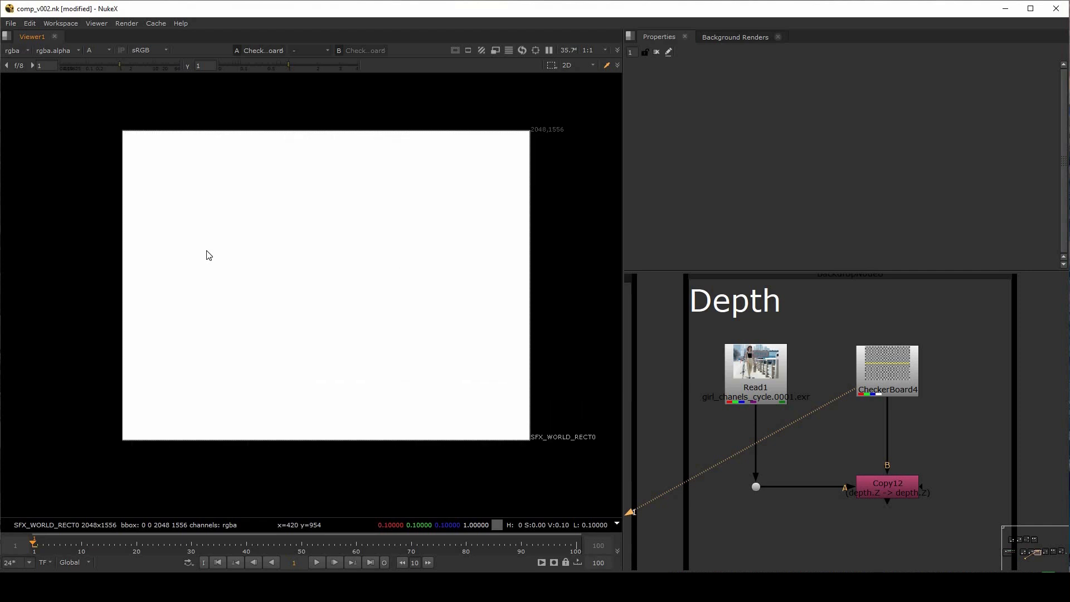
{"action": "key", "text": "r"}
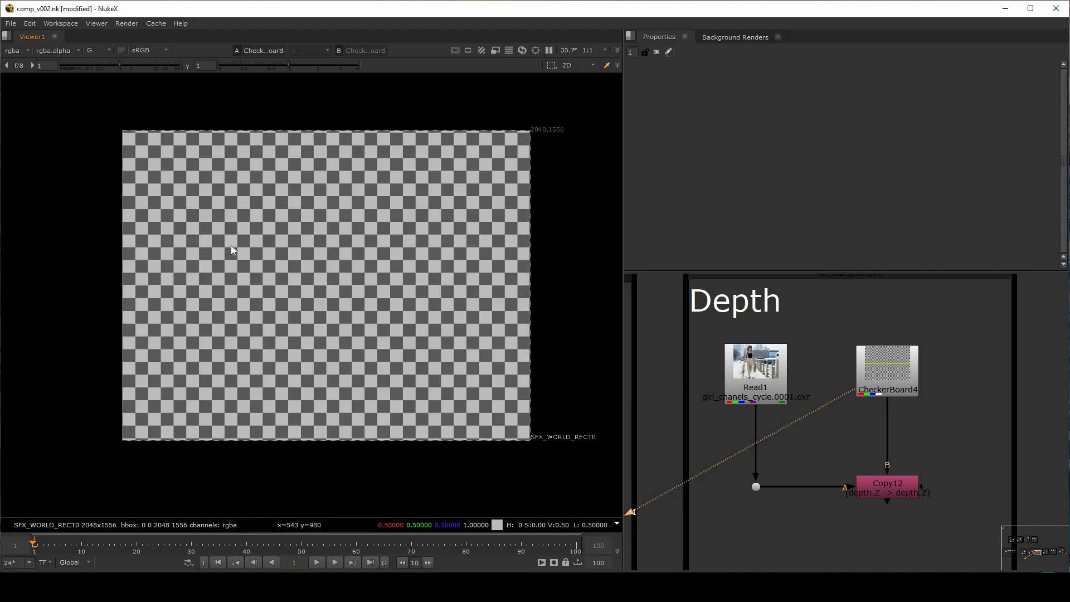
{"action": "key", "text": "b"}
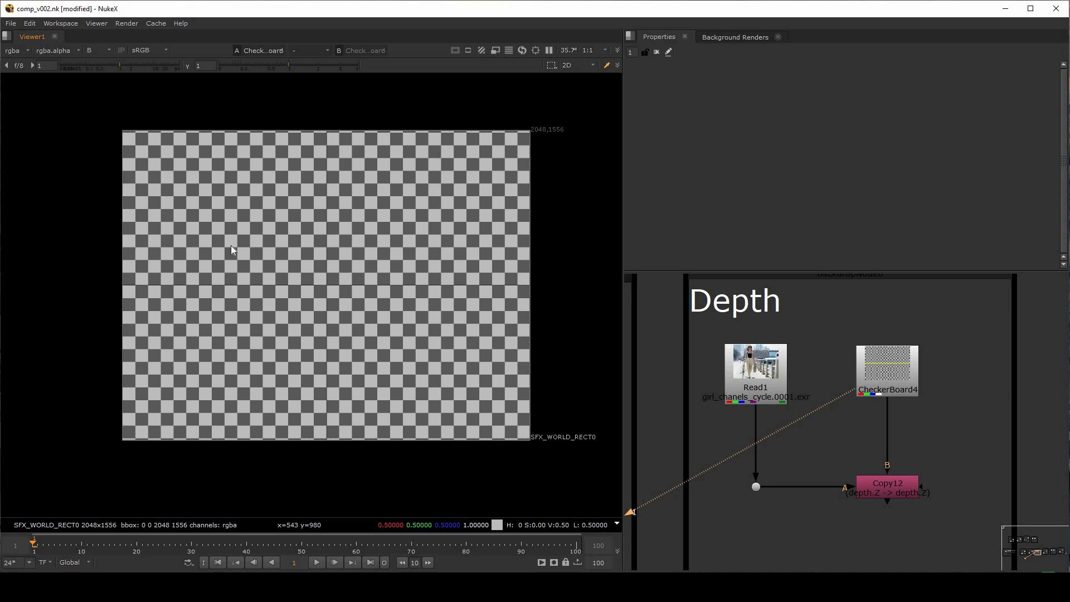
View Read1 in RGB and go through its Girl, bag, bg, cycle and grill layers
{"action": "left_click", "coordinate": [758, 381]}
{"action": "key", "text": "1"}
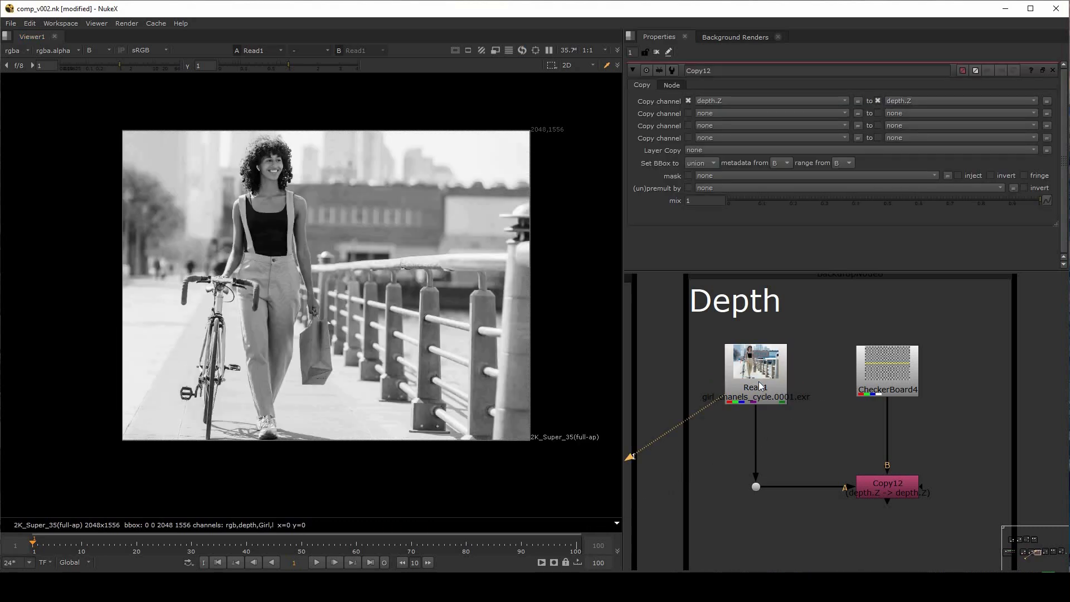
{"action": "key", "text": "b"}
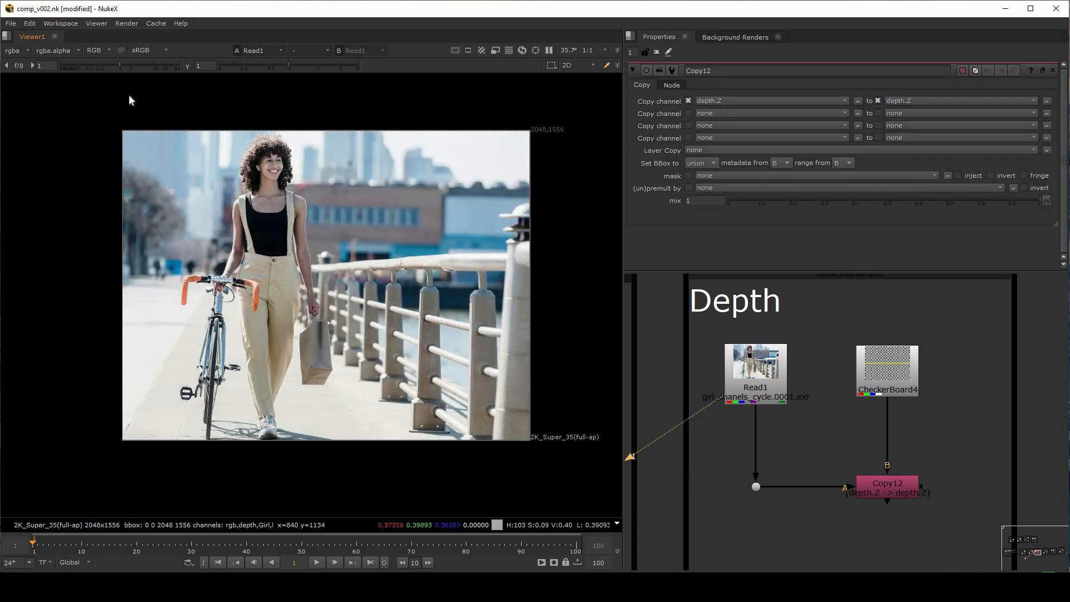
{"action": "left_click", "coordinate": [22, 49]}
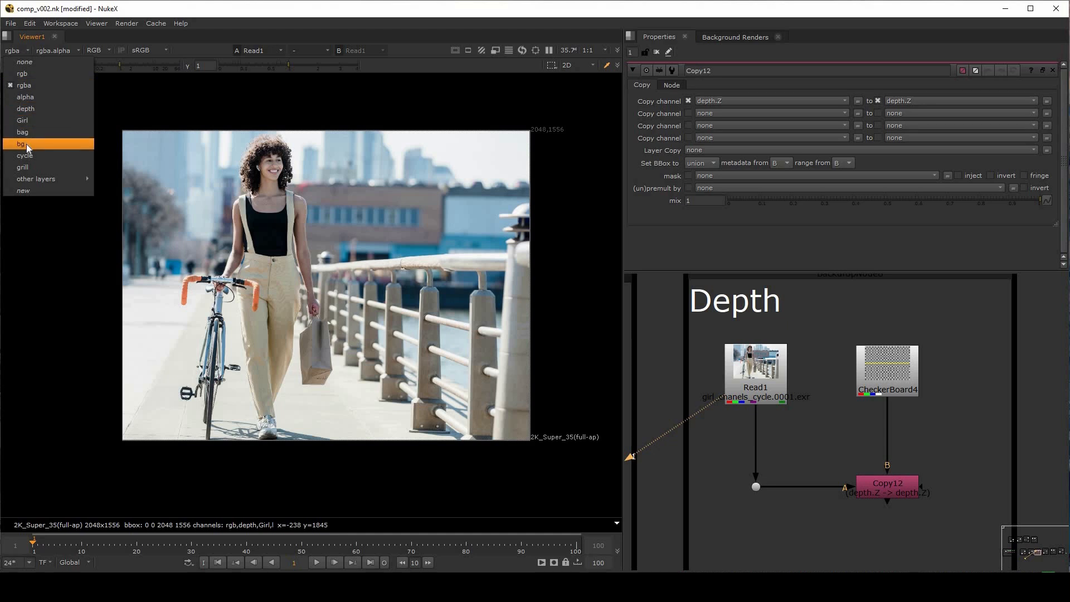
{"action": "left_click", "coordinate": [35, 97]}
{"action": "key", "text": "Page_Down"}
{"action": "key", "text": "Page_Down"}
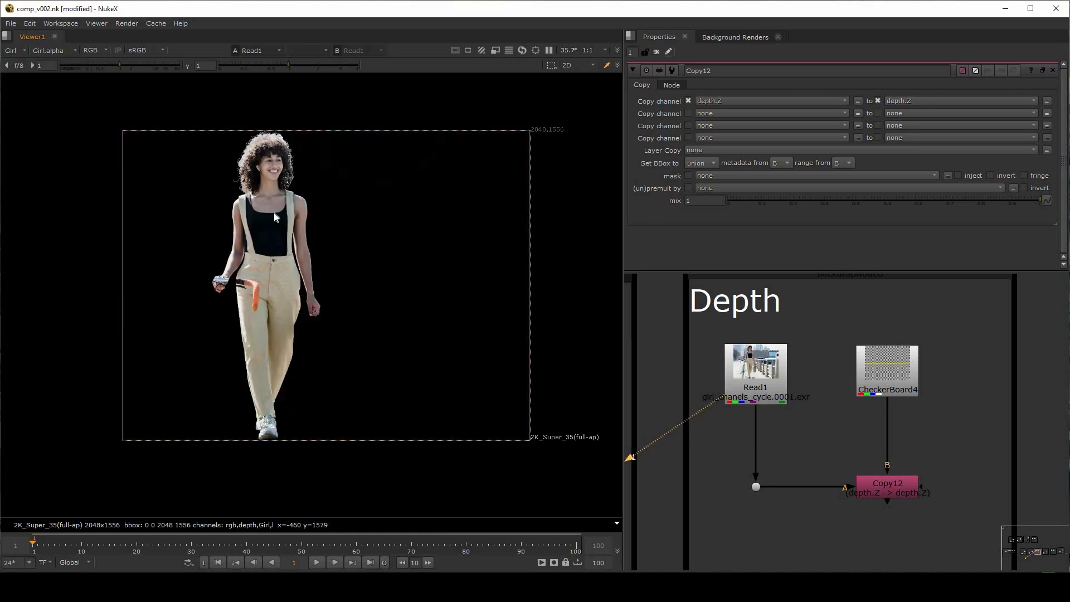
{"action": "key", "text": "Page_Down"}
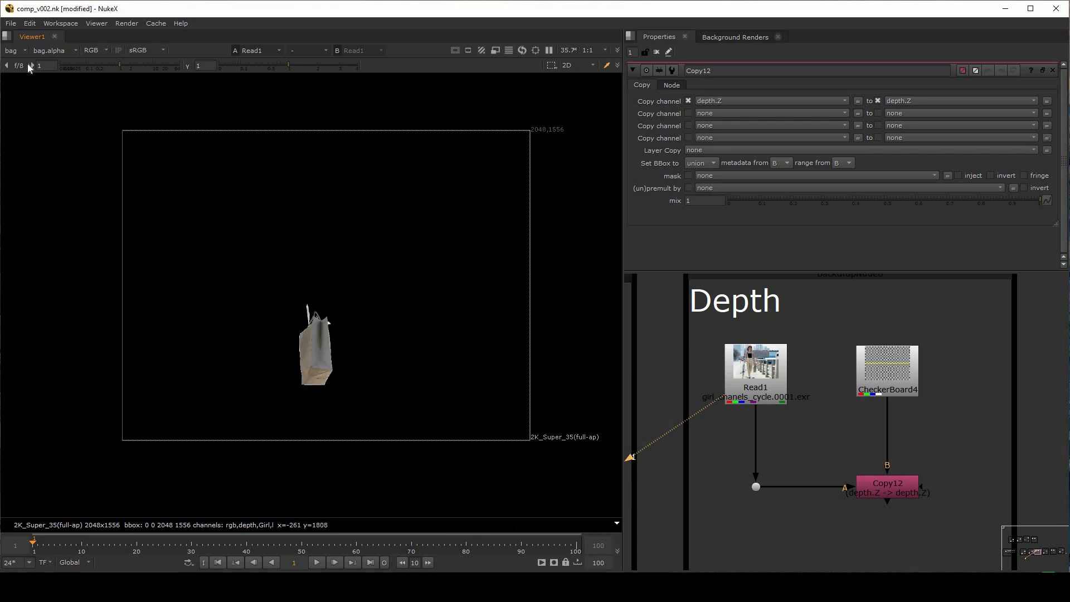
{"action": "key", "text": "Page_Down"}
{"action": "key", "text": "Page_Down"}
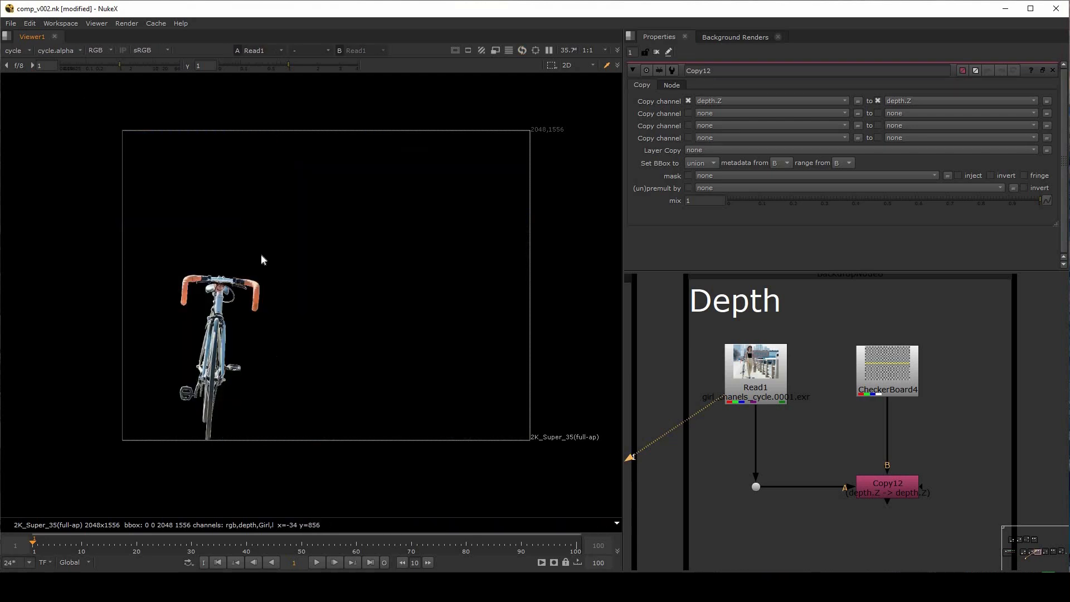
{"action": "left_click", "coordinate": [23, 51]}
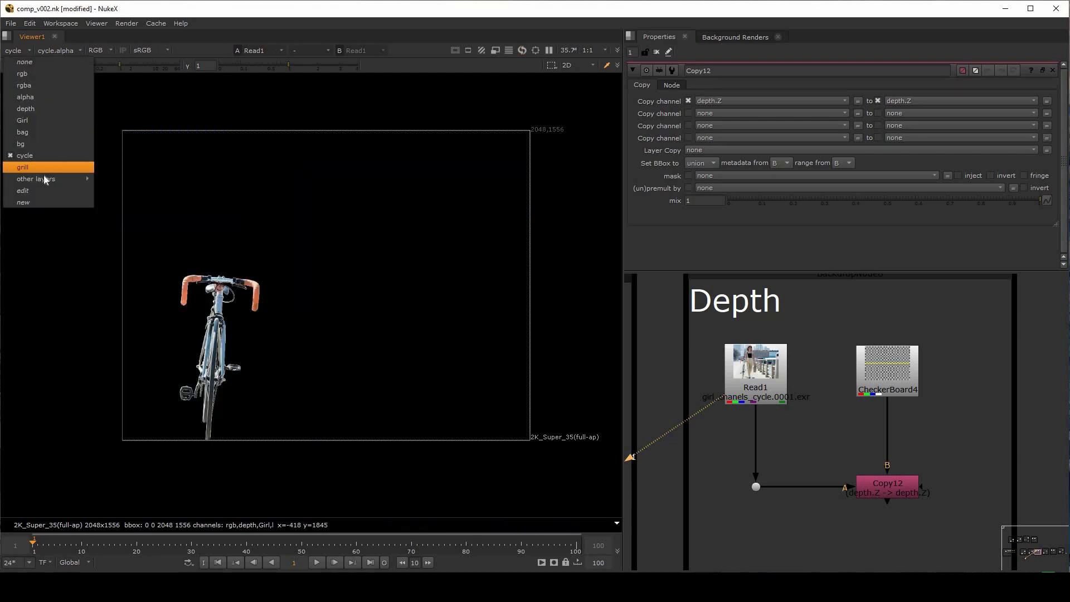
{"action": "left_click", "coordinate": [22, 167]}
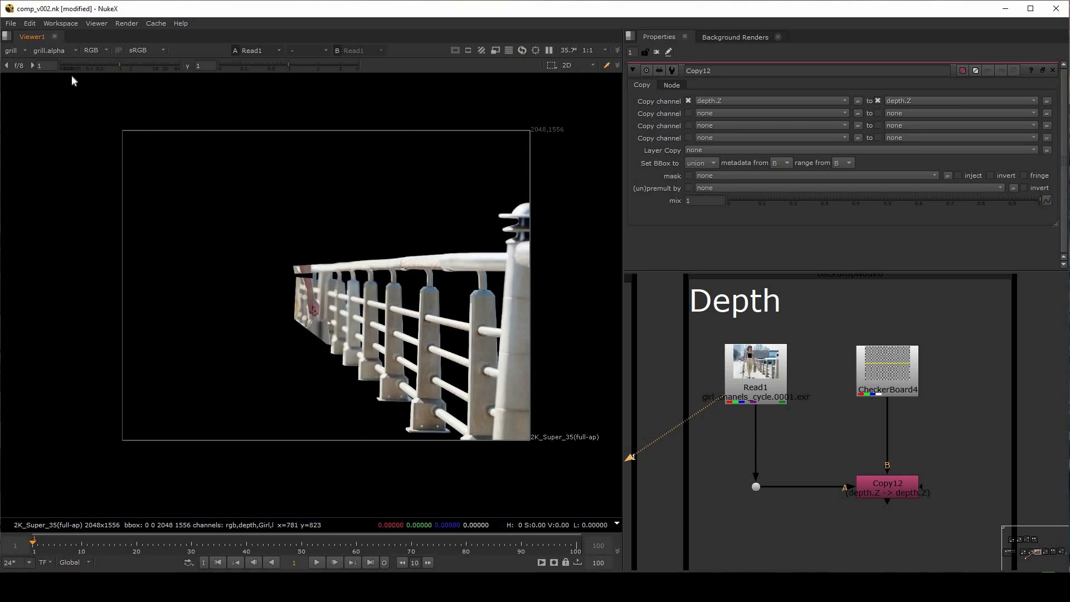
Display Read1's depth layer in the viewer and compare it with CheckerBoard4's depth layer
{"action": "left_click", "coordinate": [25, 52]}
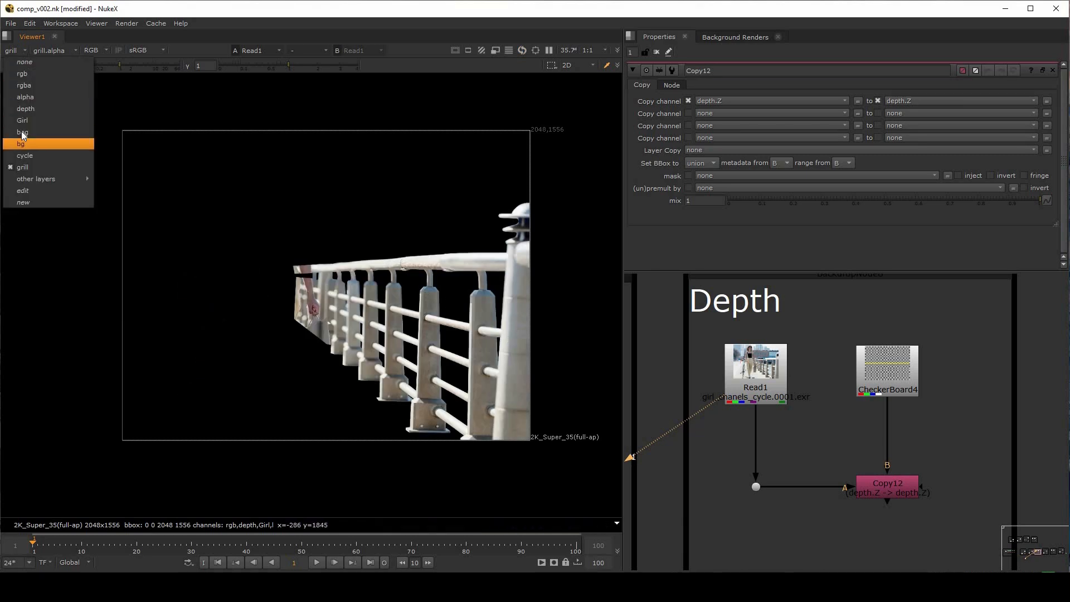
{"action": "mouse_move", "coordinate": [50, 179]}
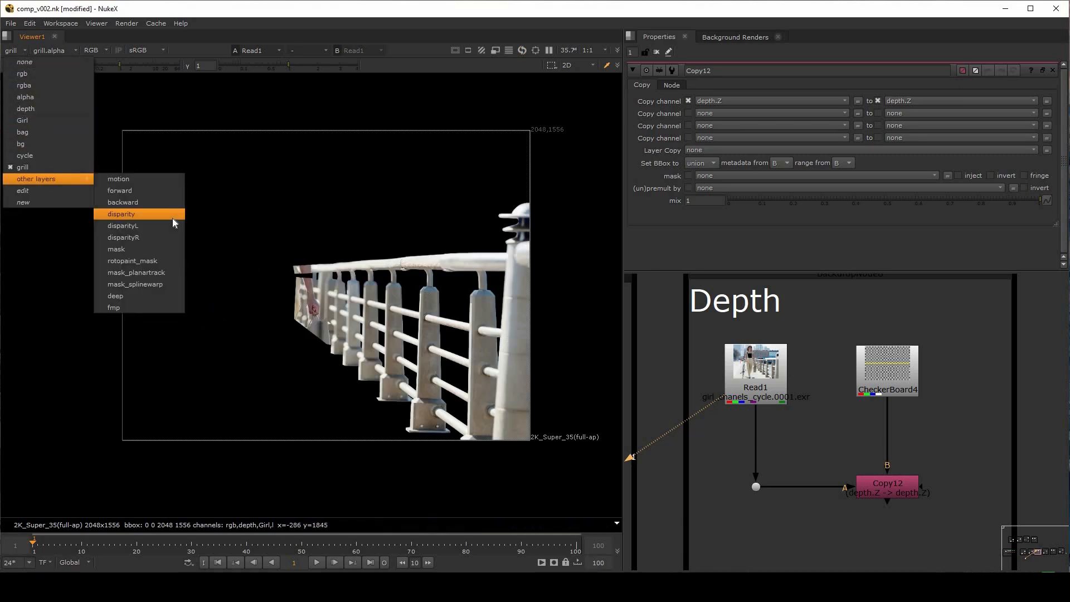
{"action": "left_click", "coordinate": [172, 217]}
{"action": "left_click", "coordinate": [19, 50]}
{"action": "left_click", "coordinate": [36, 106]}
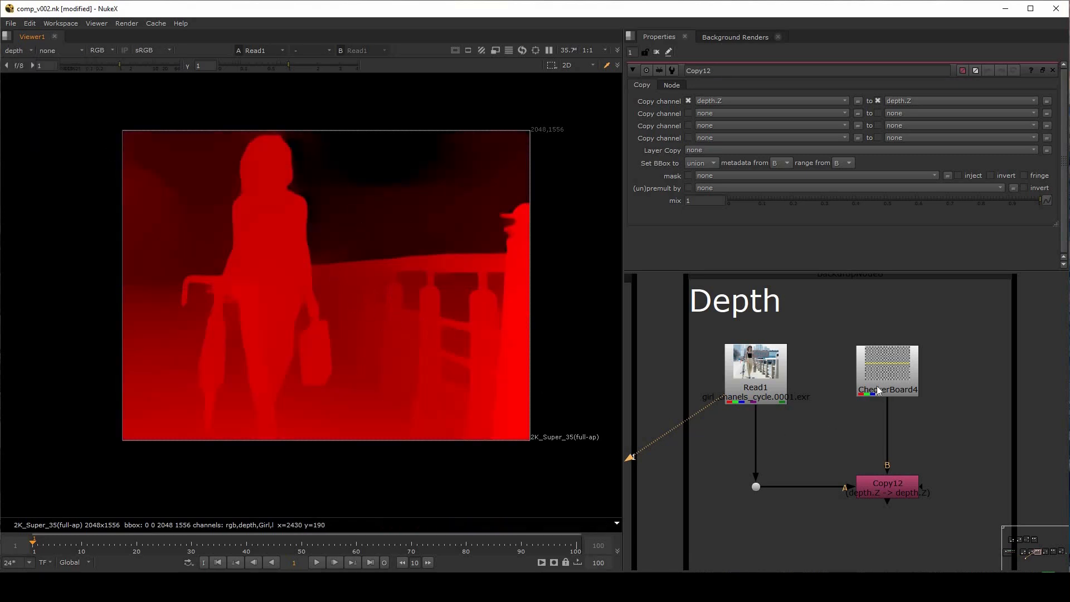
{"action": "left_click", "coordinate": [893, 378]}
{"action": "key", "text": "1"}
{"action": "left_click_drag", "start_coordinate": [205, 196], "coordinate": [319, 287], "text": "ctrl+shift"}
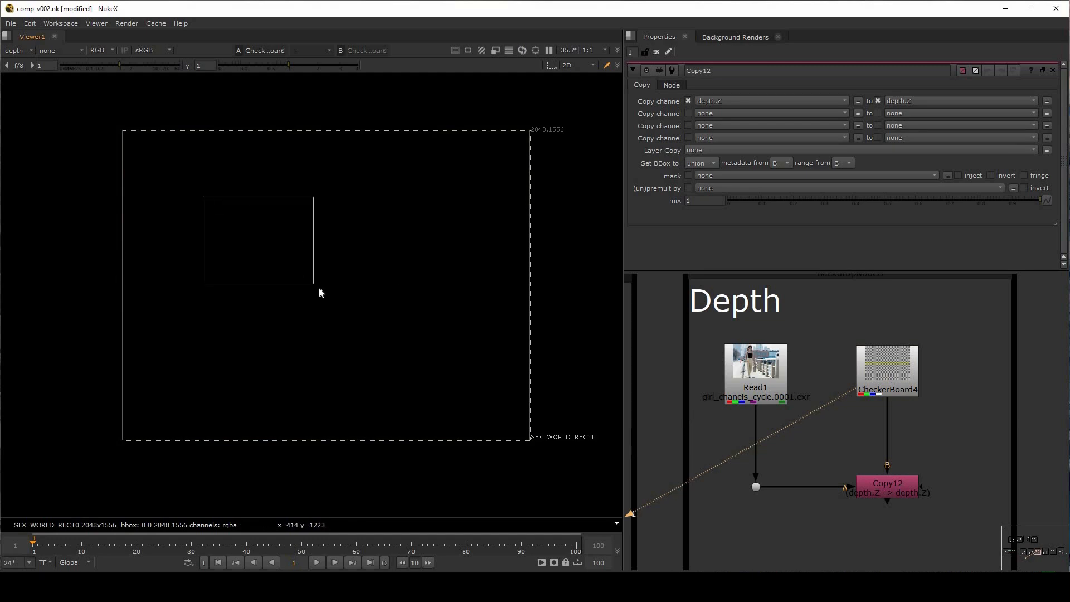
Add a Copy node below Copy12, connect input A to Read1's dot and B to CheckerBoard4, and view it
{"action": "middle_click_drag", "start_coordinate": [832, 539], "coordinate": [829, 471]}
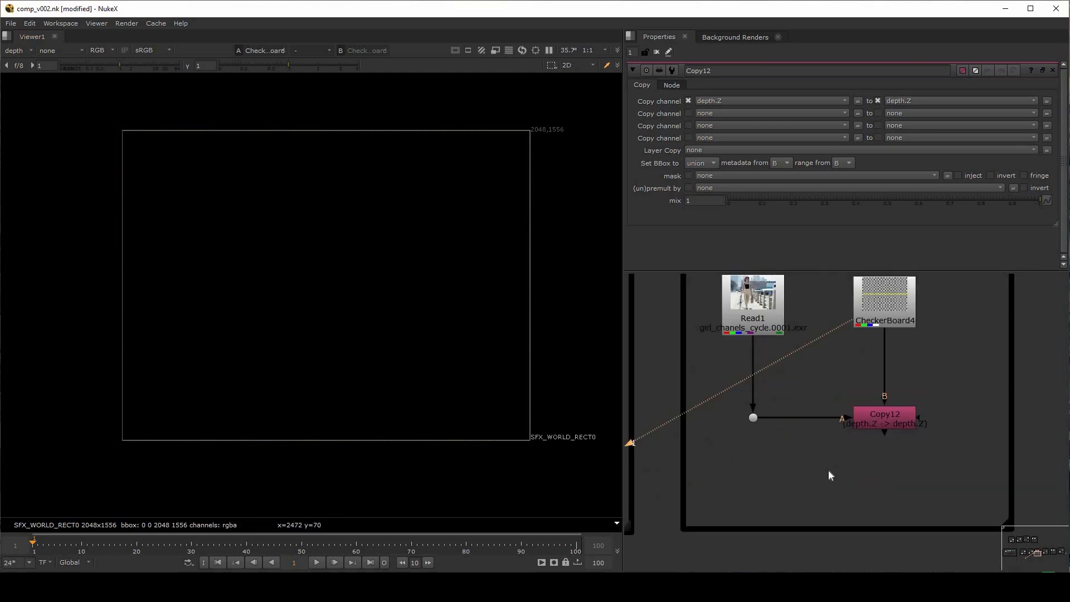
{"action": "left_click", "coordinate": [829, 472]}
{"action": "key", "text": "k"}
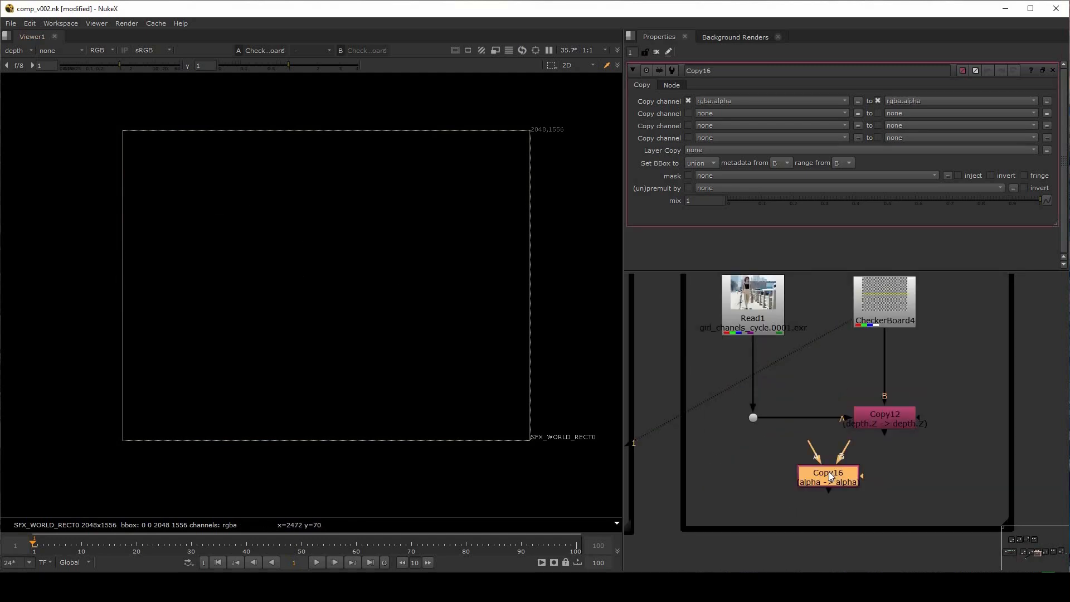
{"action": "left_click_drag", "start_coordinate": [829, 475], "coordinate": [753, 423]}
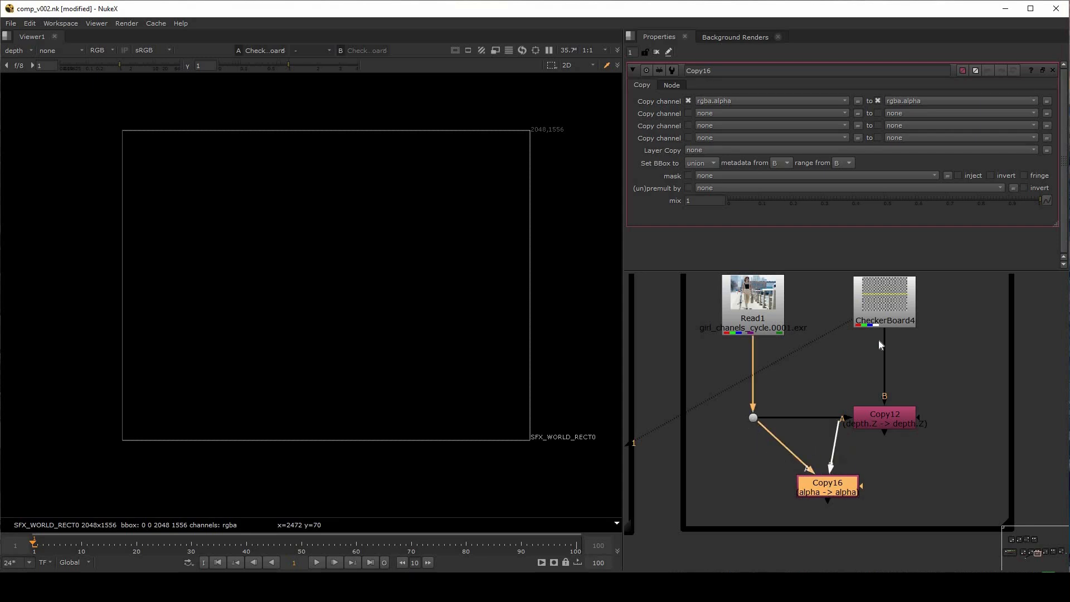
{"action": "left_click_drag", "start_coordinate": [880, 344], "coordinate": [887, 310]}
{"action": "key", "text": "1"}
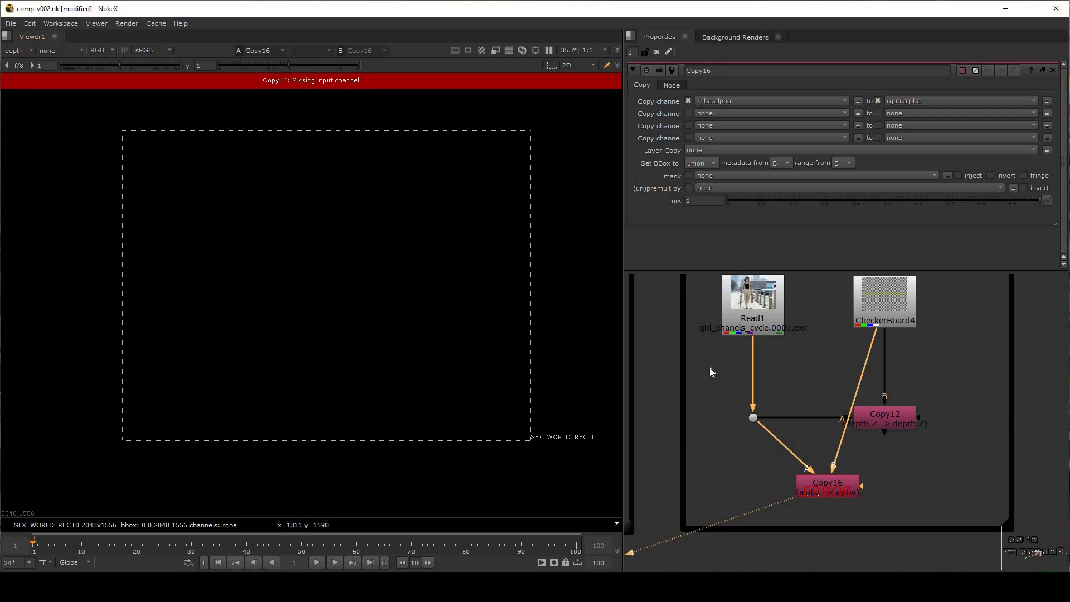
Set Copy16's first channel row to copy depth.Z to depth.Z
{"action": "left_click", "coordinate": [839, 486]}
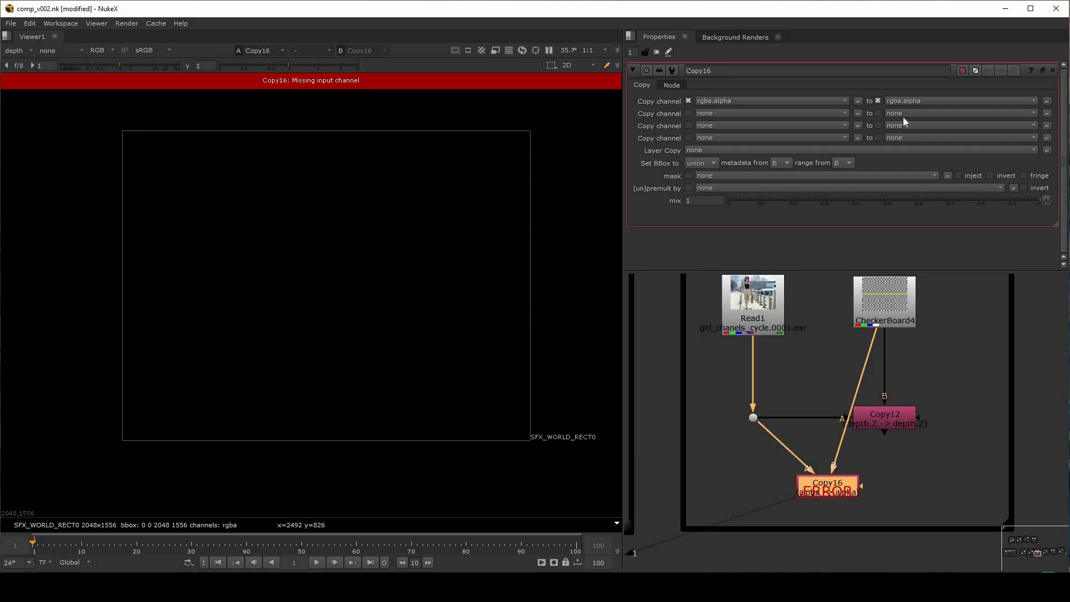
{"action": "left_click", "coordinate": [747, 101]}
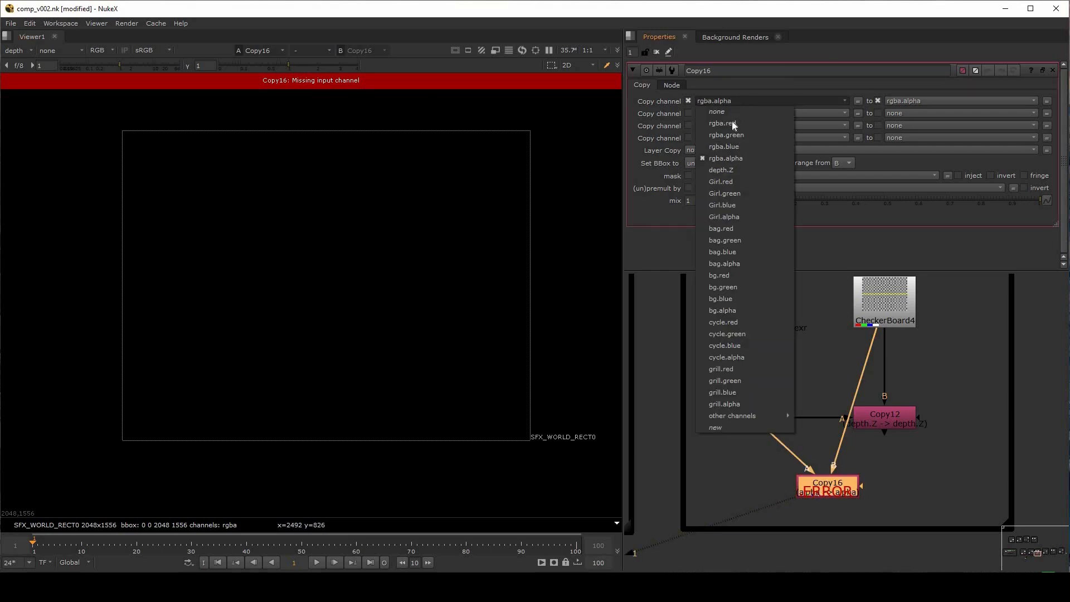
{"action": "left_click", "coordinate": [734, 170]}
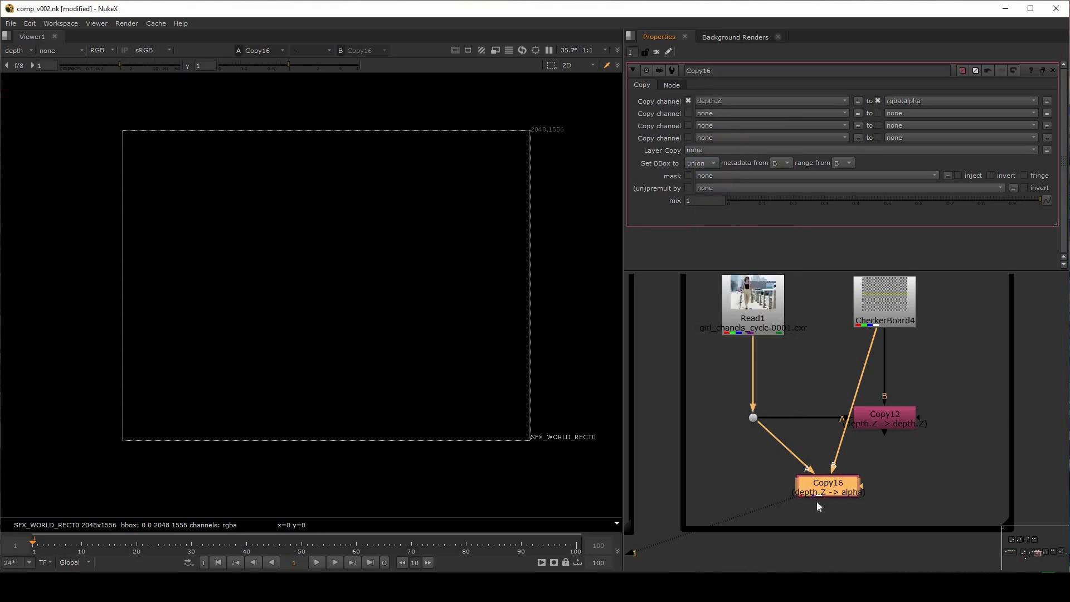
{"action": "scroll", "coordinate": [855, 497], "scroll_direction": "up", "scroll_amount": 3}
{"action": "scroll", "coordinate": [834, 439], "scroll_direction": "up", "scroll_amount": 3}
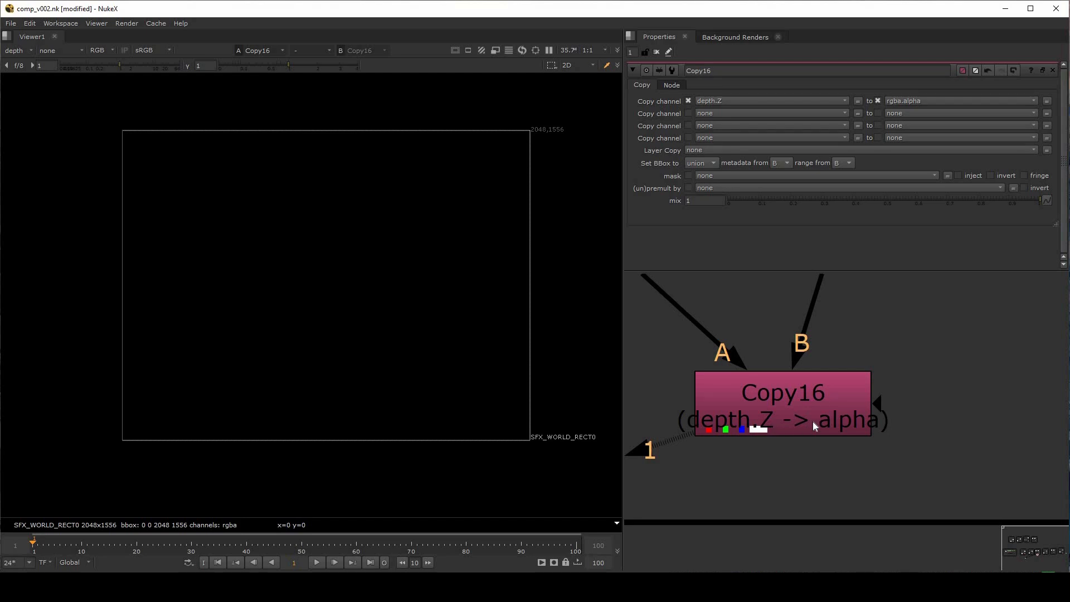
{"action": "left_click", "coordinate": [919, 100]}
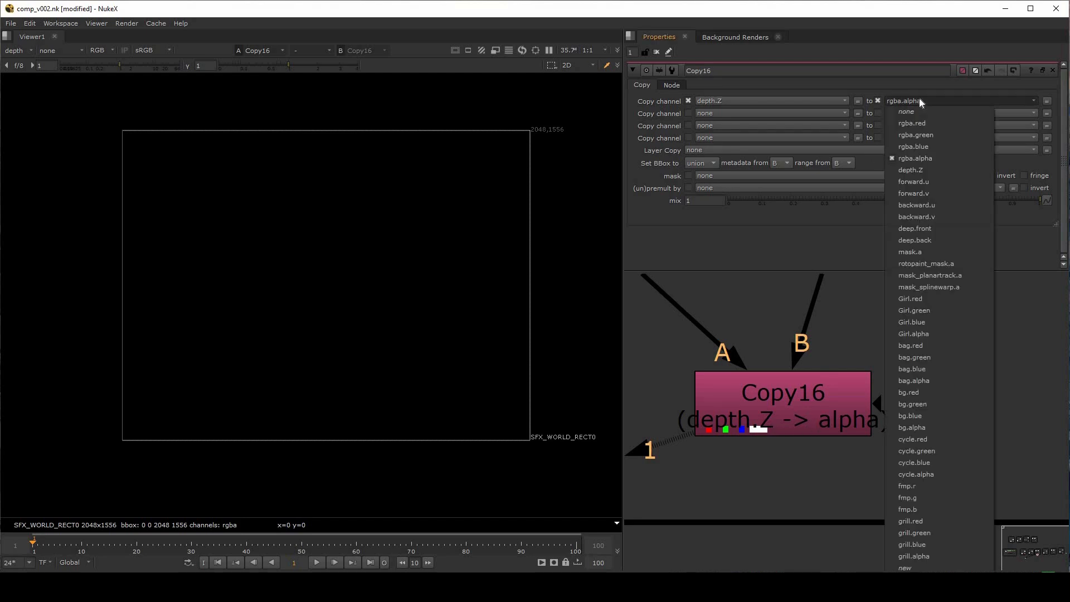
{"action": "left_click", "coordinate": [920, 170]}
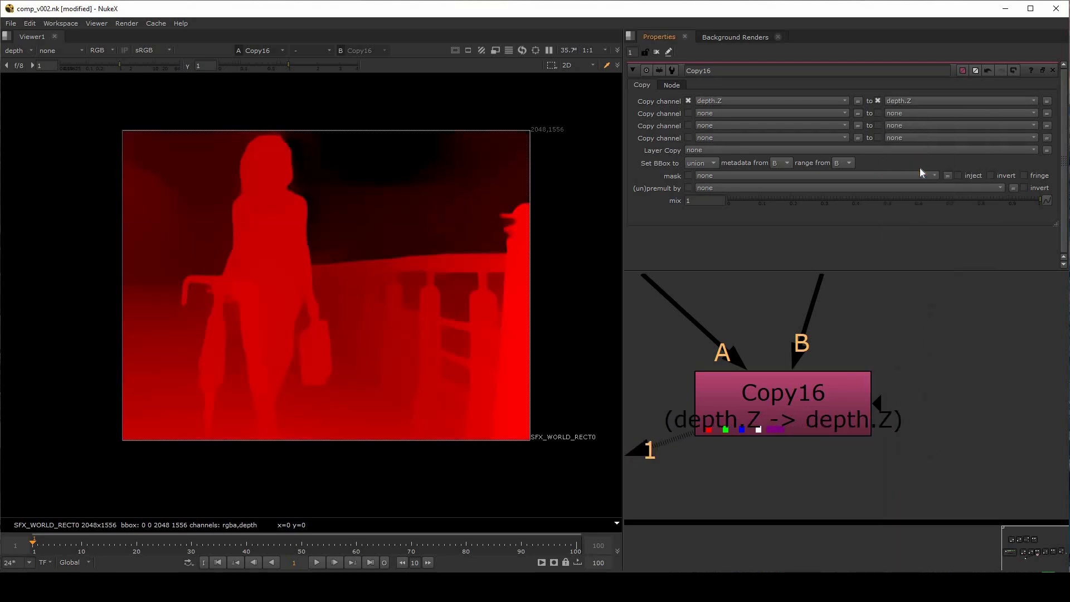
Compare the depth layer of CheckerBoard4 with that of Copy16 in the viewer
{"action": "scroll", "coordinate": [845, 369], "scroll_direction": "down", "scroll_amount": 5}
{"action": "left_click", "coordinate": [853, 324]}
{"action": "key", "text": "1"}
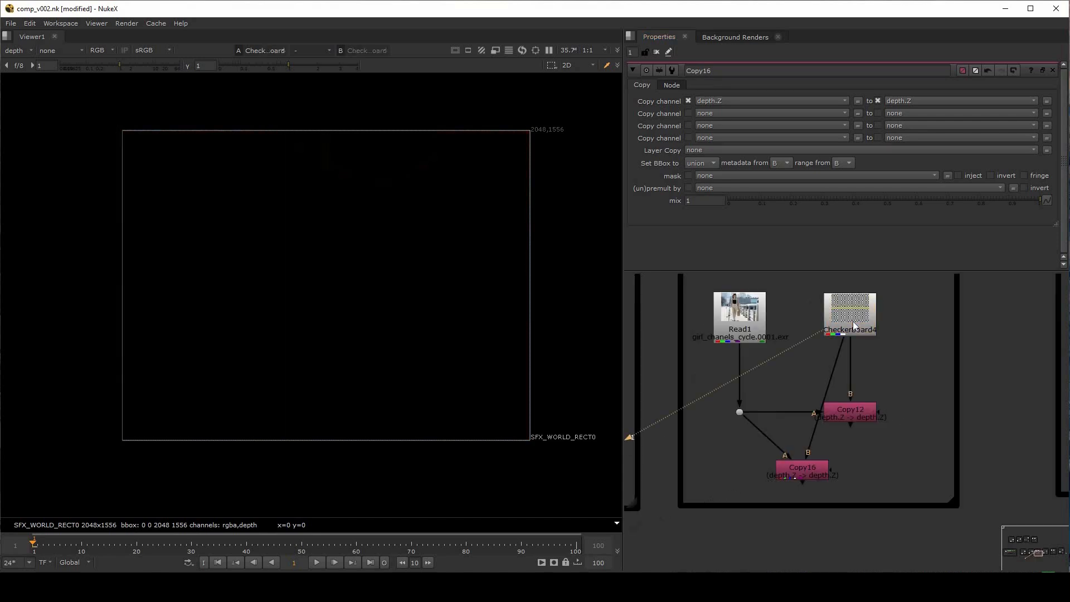
{"action": "left_click", "coordinate": [807, 473]}
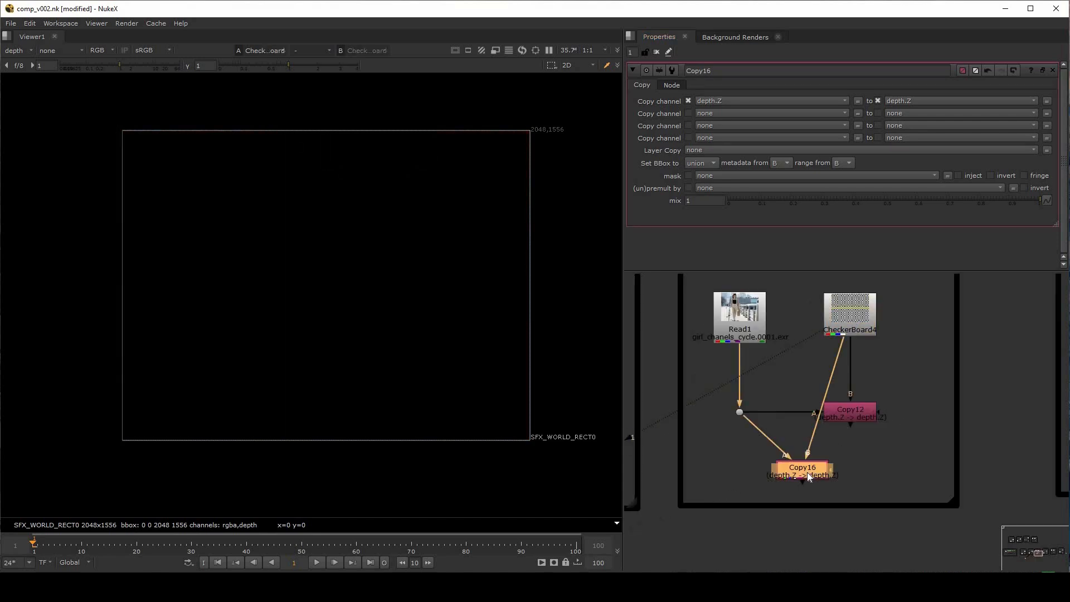
{"action": "key", "text": "1"}
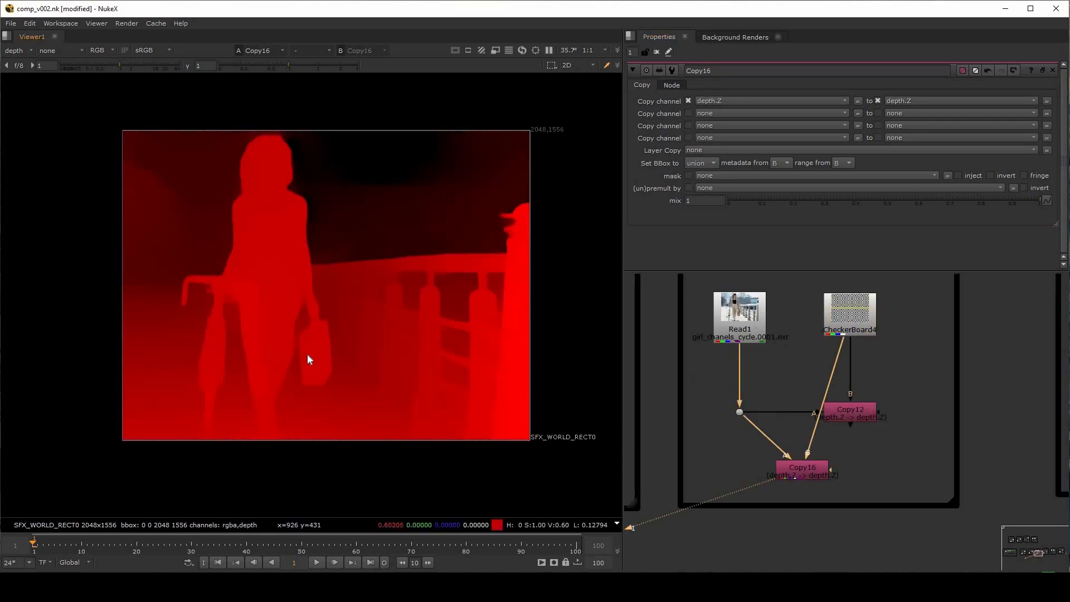
Check Copy16's individual channels in the depth and rgba layers, and return the viewer to depth in RGB
{"action": "key", "text": "r"}
{"action": "key", "text": "b"}
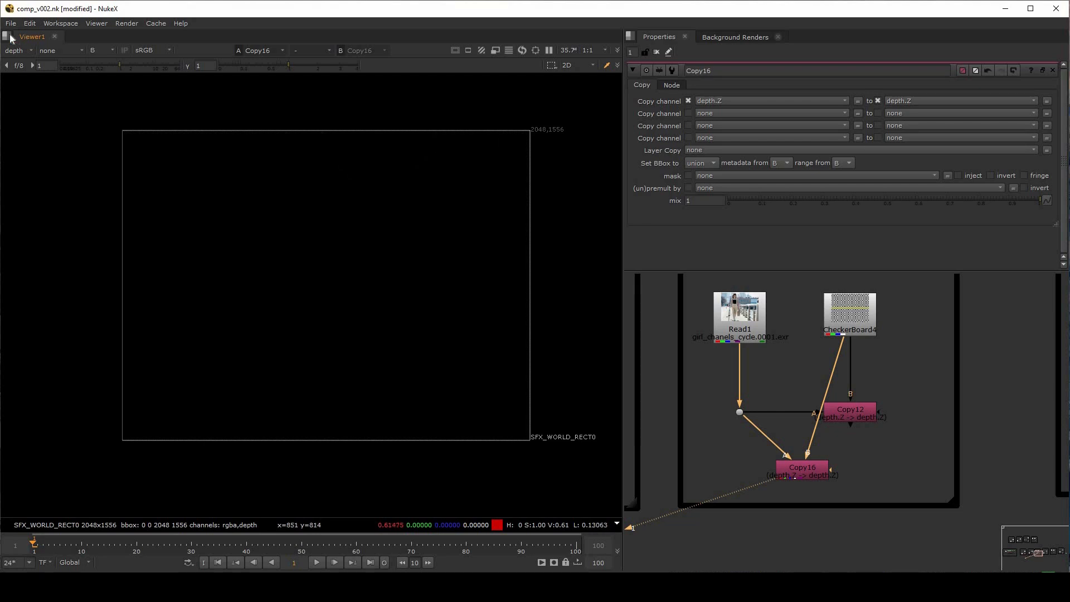
{"action": "left_click", "coordinate": [19, 51]}
{"action": "left_click", "coordinate": [24, 85]}
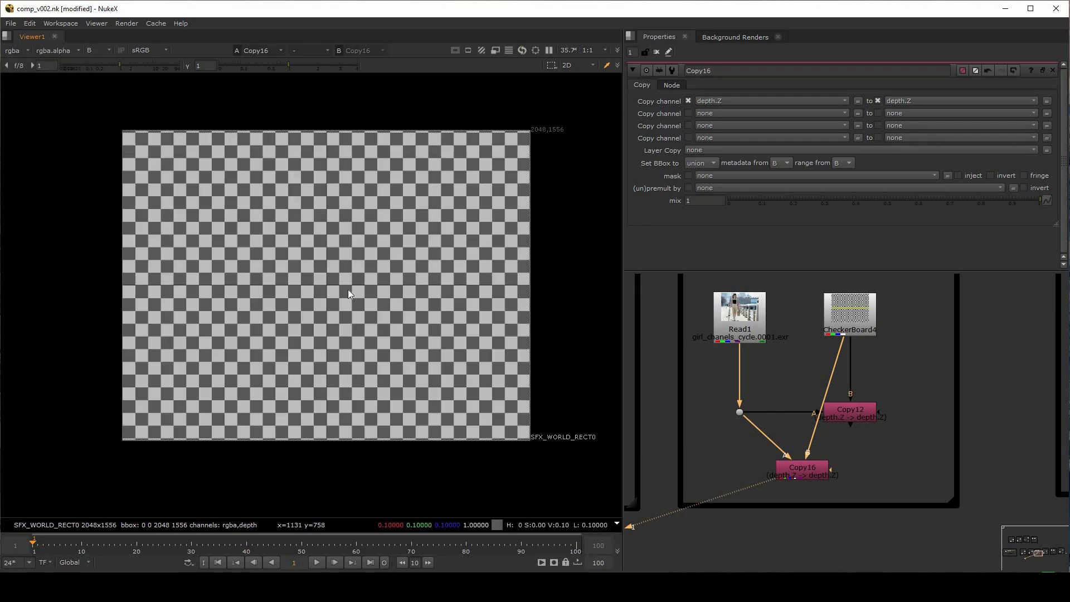
{"action": "key", "text": "a"}
{"action": "key", "text": "a"}
{"action": "left_click", "coordinate": [16, 50]}
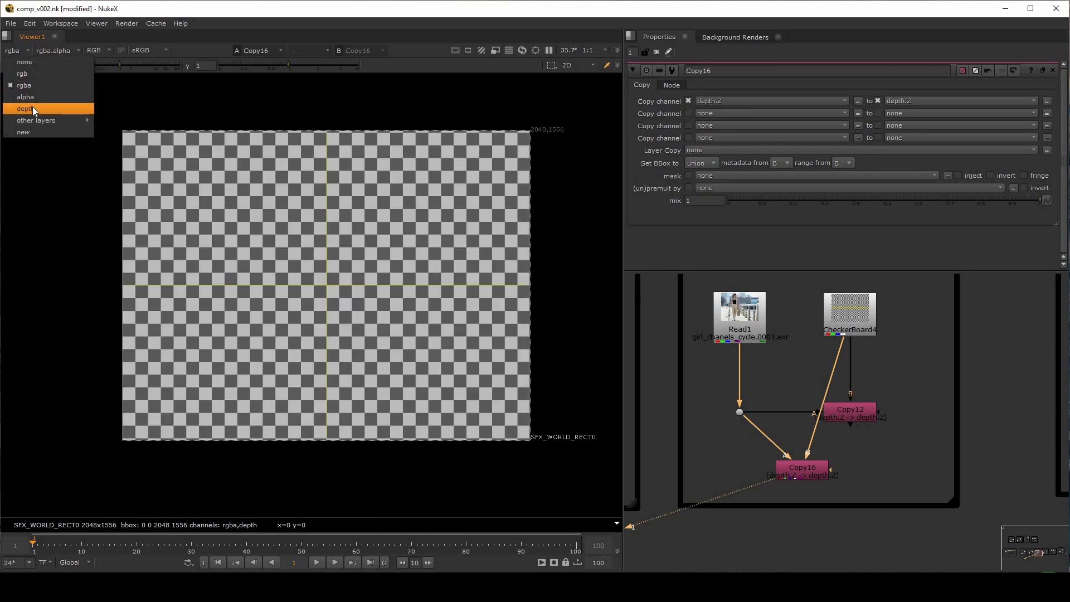
{"action": "left_click", "coordinate": [31, 107]}
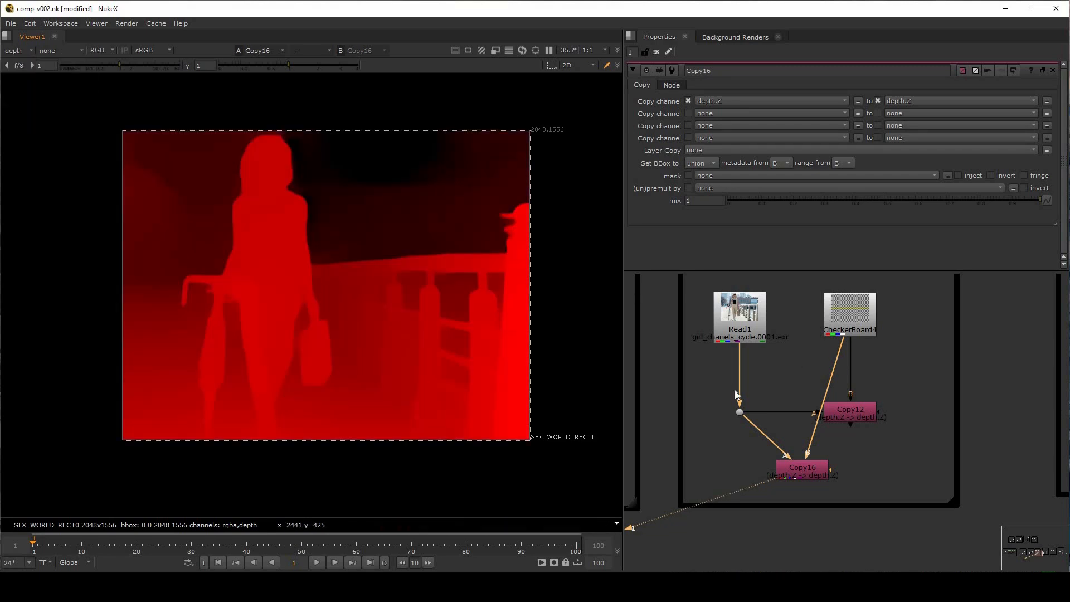
Nudge Read1 slightly down and shift Copy16 a little to the left in the node graph
{"action": "left_click_drag", "start_coordinate": [741, 319], "coordinate": [741, 324]}
{"action": "left_click", "coordinate": [855, 323]}
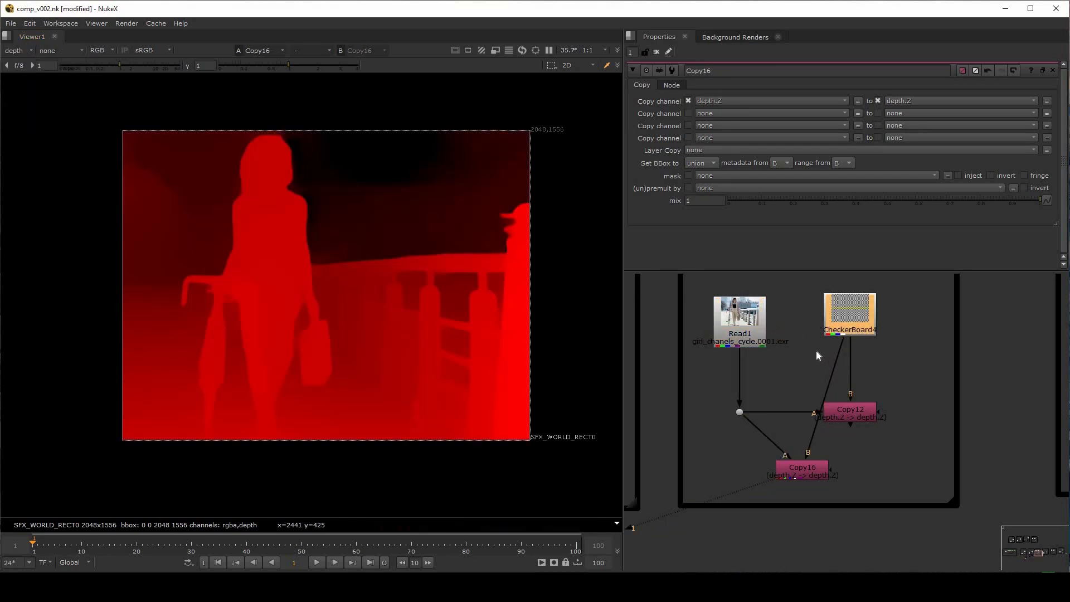
{"action": "left_click_drag", "start_coordinate": [812, 468], "coordinate": [792, 473]}
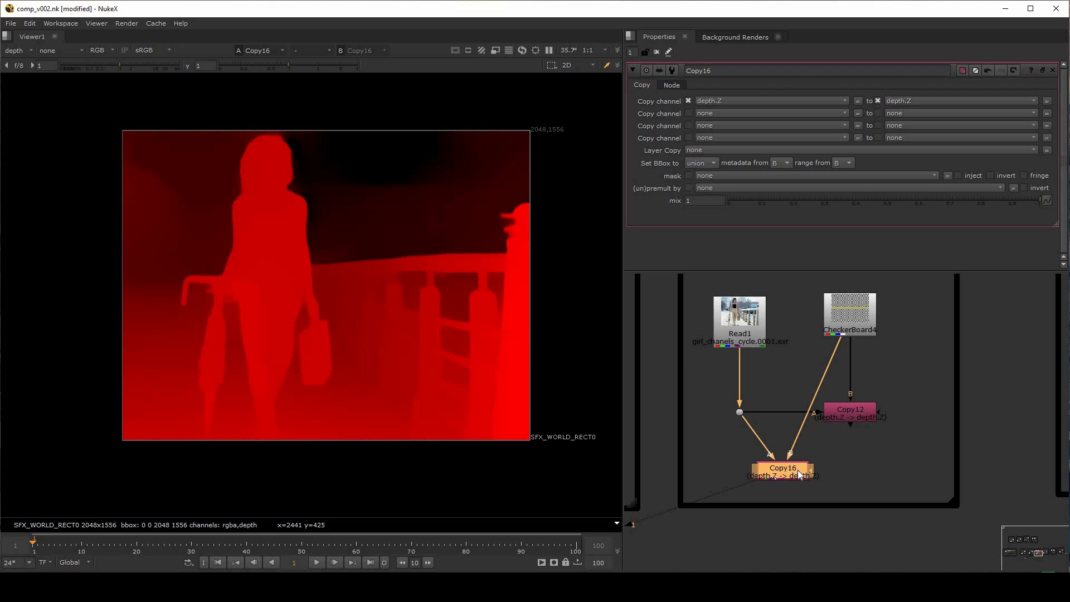
Delete Copy16, then show Constant5 from the New Channels backdrop in the viewer
{"action": "key", "text": "Delete"}
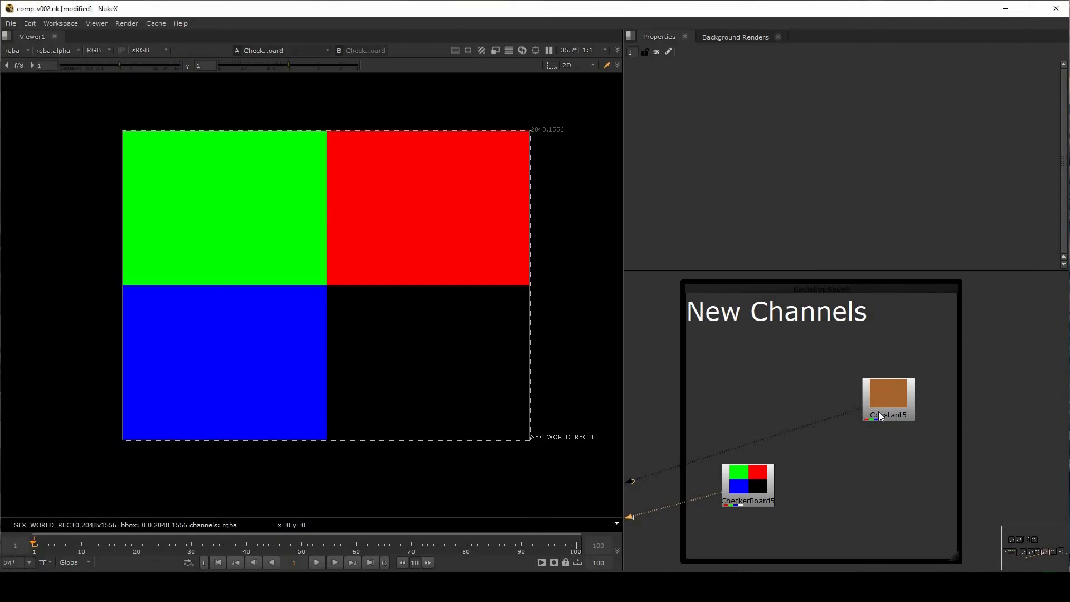
{"action": "left_click", "coordinate": [892, 399]}
{"action": "key", "text": "1"}
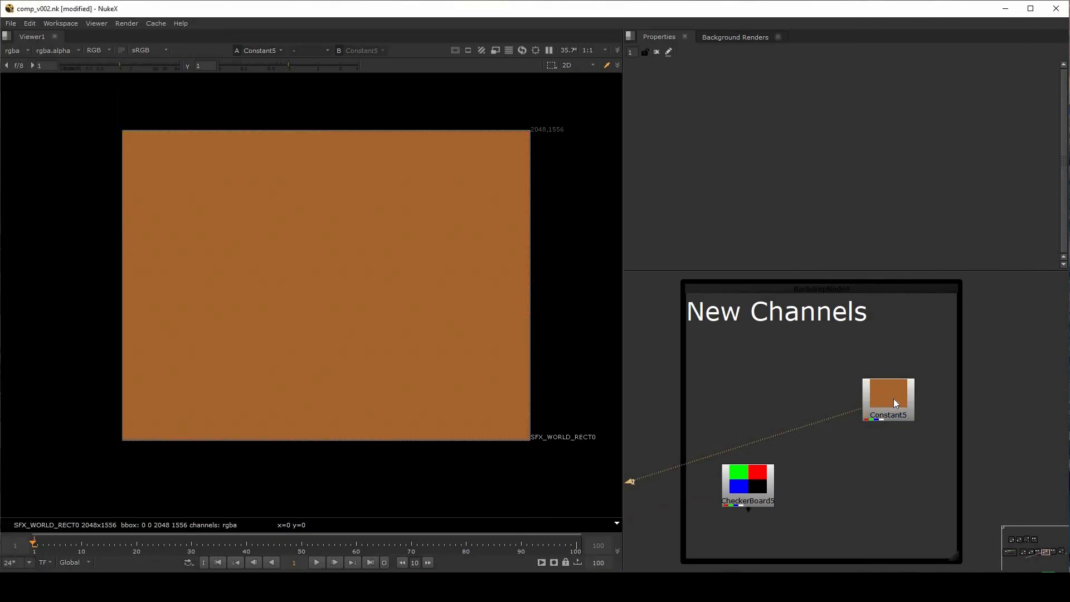
{"action": "left_click_drag", "start_coordinate": [893, 400], "coordinate": [885, 402]}
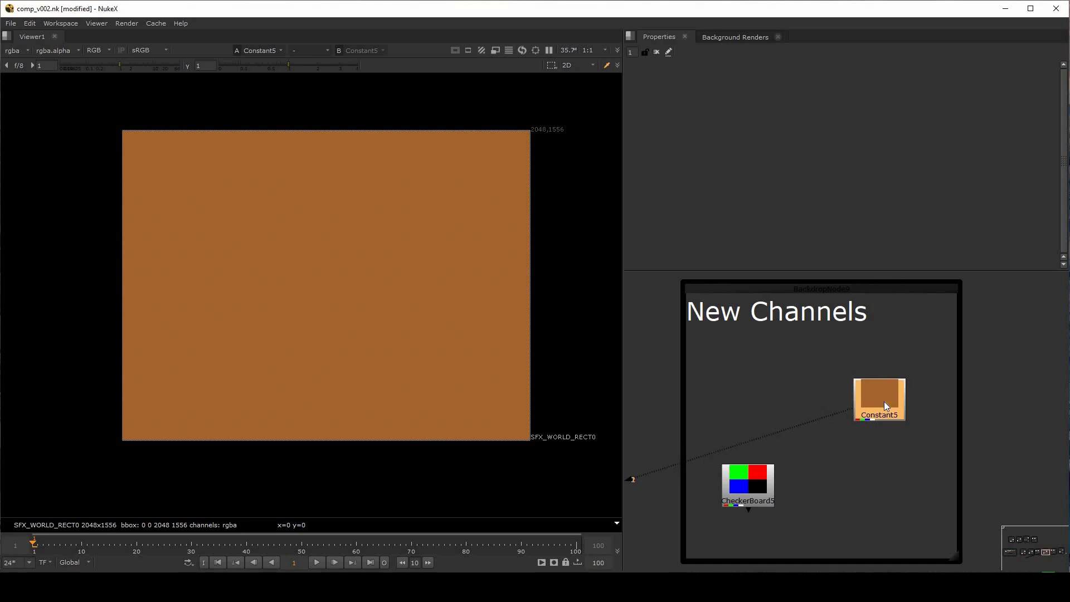
Add a Copy node below Constant5, with CheckerBoard5 connected to input A and Constant5 to input B
{"action": "left_click", "coordinate": [877, 468]}
{"action": "key", "text": "k"}
{"action": "left_click_drag", "start_coordinate": [862, 446], "coordinate": [738, 478]}
{"action": "left_click_drag", "start_coordinate": [874, 487], "coordinate": [862, 500]}
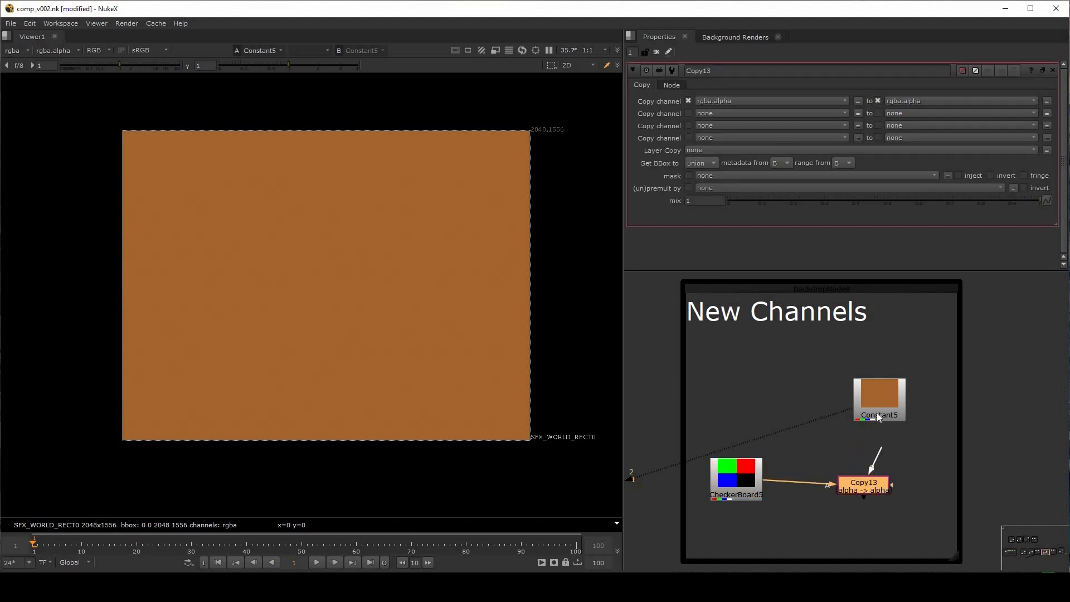
{"action": "left_click_drag", "start_coordinate": [878, 414], "coordinate": [879, 417]}
{"action": "left_click_drag", "start_coordinate": [874, 483], "coordinate": [891, 479]}
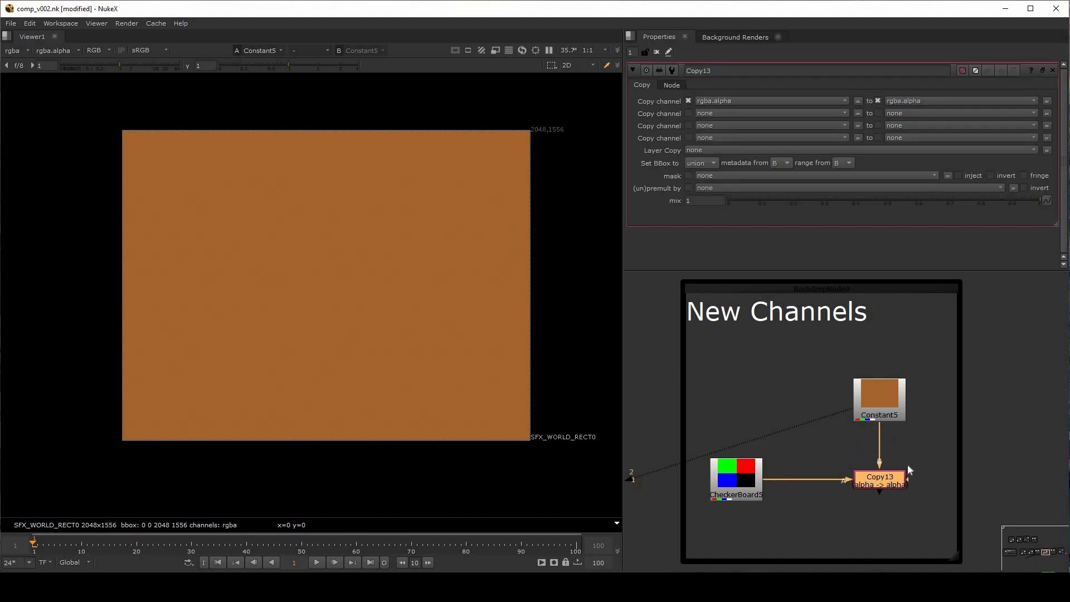
Compare the alpha channel of Constant5 with the alpha channel of Copy13 in the viewer
{"action": "left_click", "coordinate": [906, 462]}
{"action": "left_click", "coordinate": [880, 485]}
{"action": "left_click", "coordinate": [885, 397]}
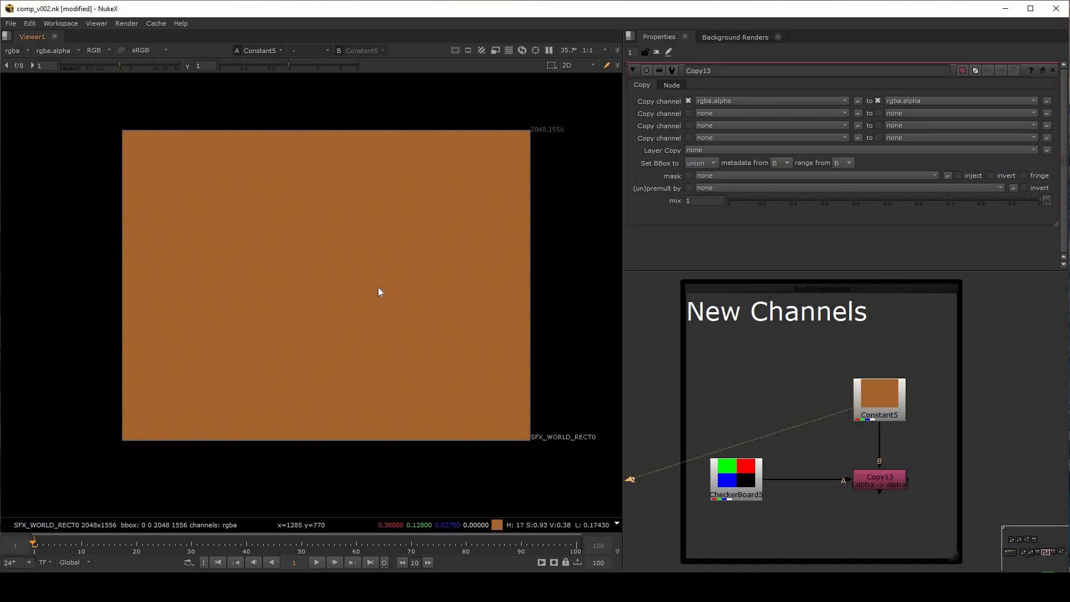
{"action": "key", "text": "a"}
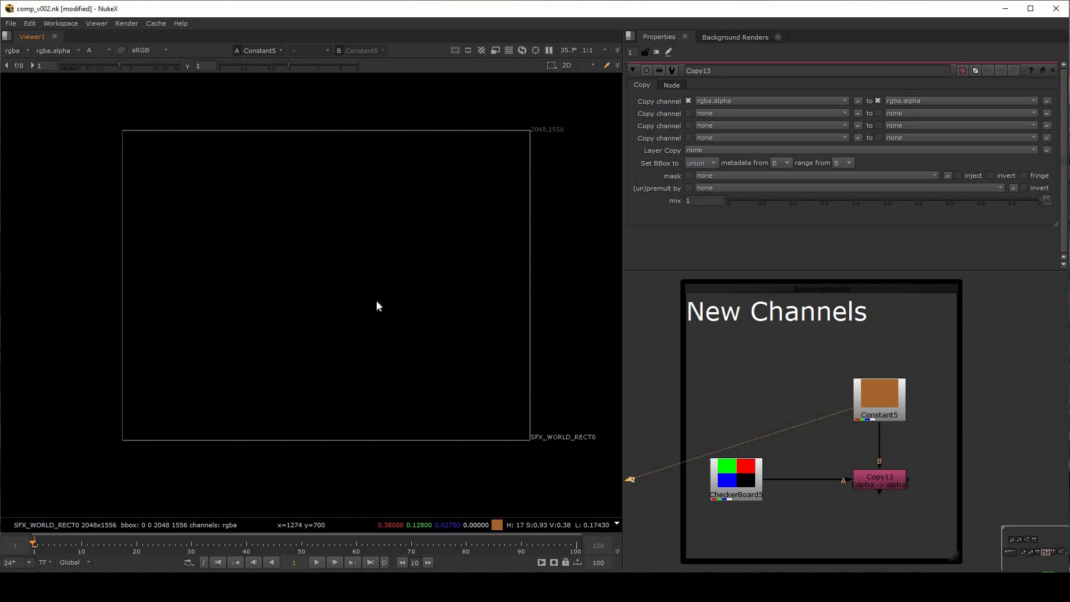
{"action": "key", "text": "a"}
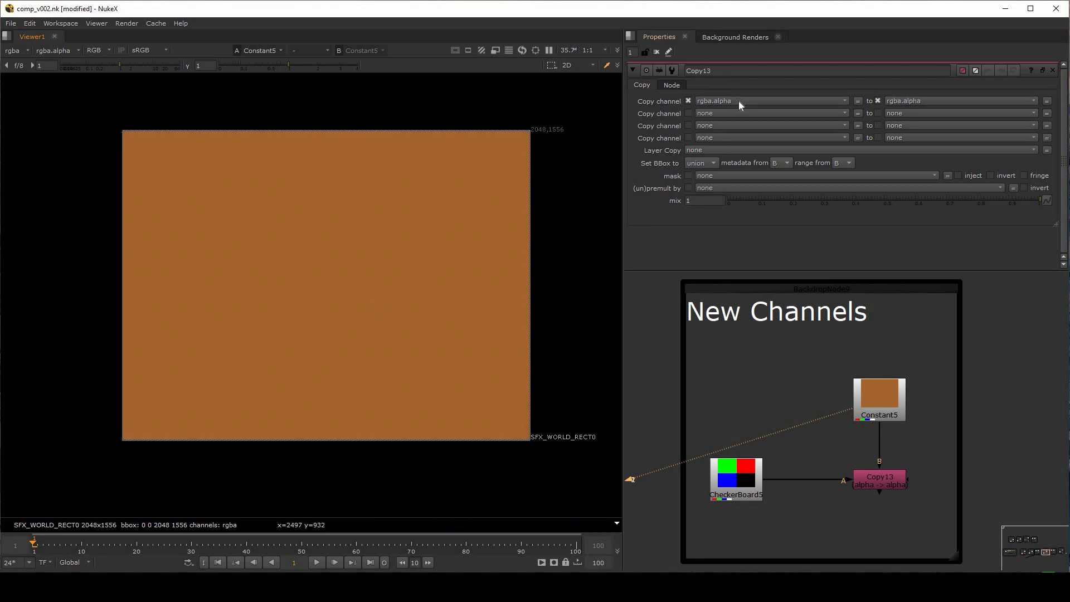
{"action": "left_click", "coordinate": [876, 482]}
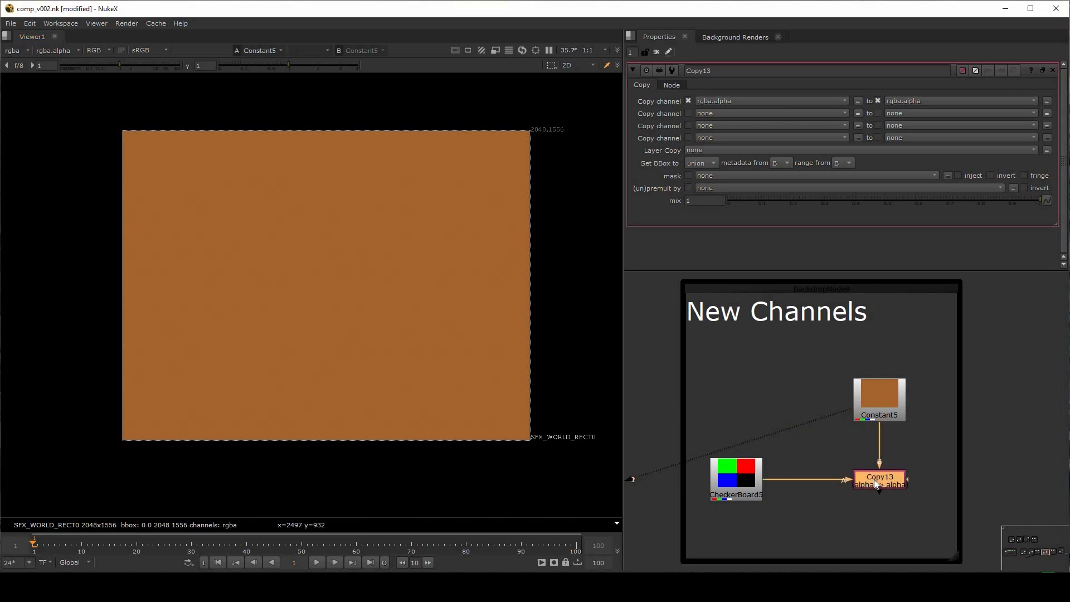
{"action": "key", "text": "1"}
{"action": "key", "text": "a"}
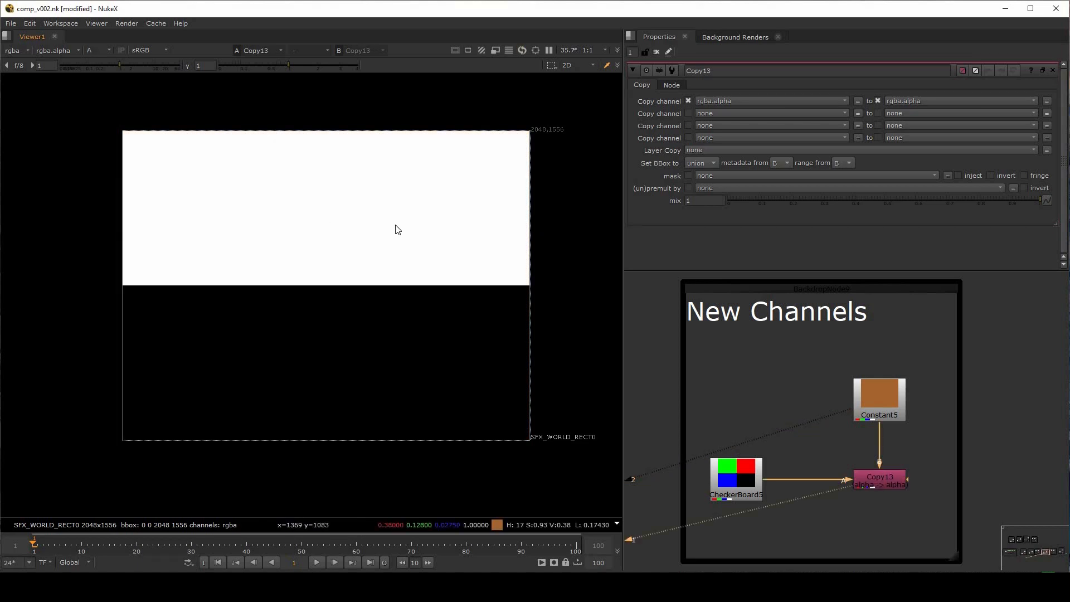
Set both the source and destination of Copy13's first channel row to none, and return the viewer to RGB
{"action": "left_click", "coordinate": [783, 102]}
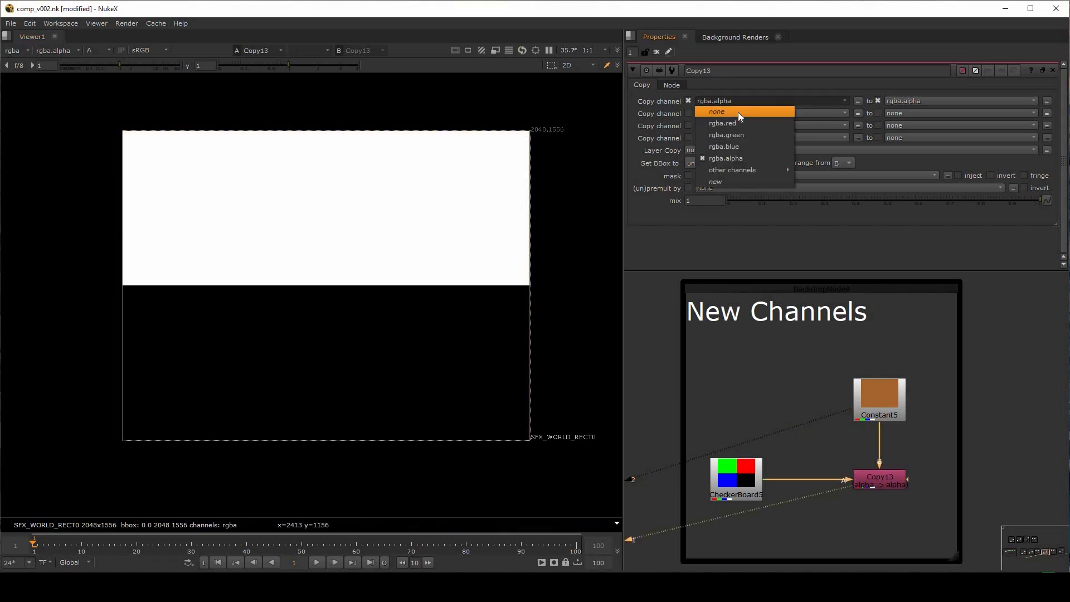
{"action": "left_click", "coordinate": [738, 112]}
{"action": "left_click", "coordinate": [936, 103]}
{"action": "left_click", "coordinate": [917, 112]}
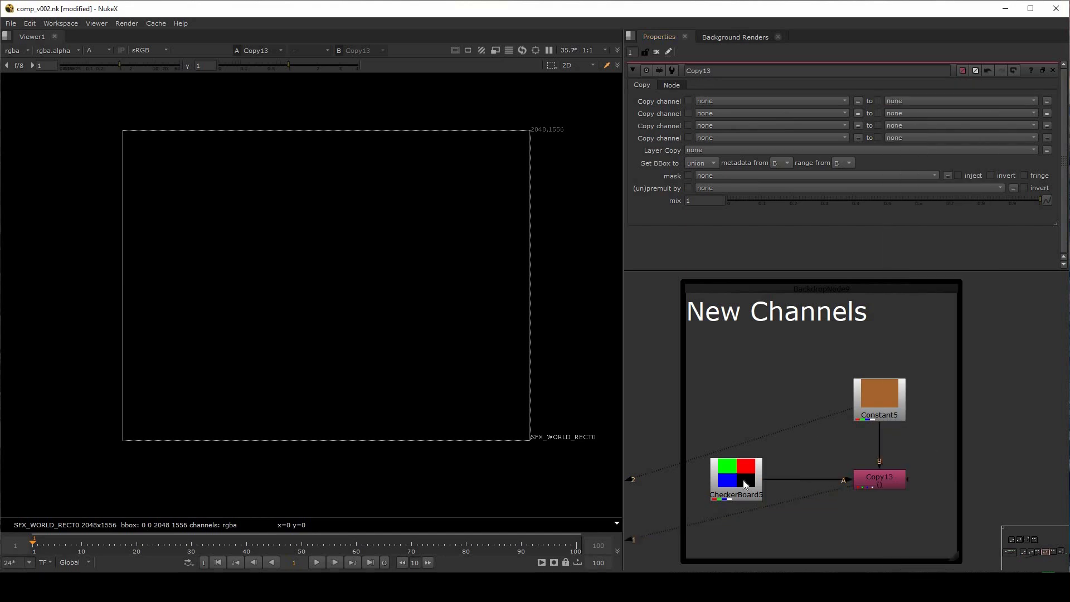
{"action": "left_click", "coordinate": [882, 481]}
{"action": "key", "text": "a"}
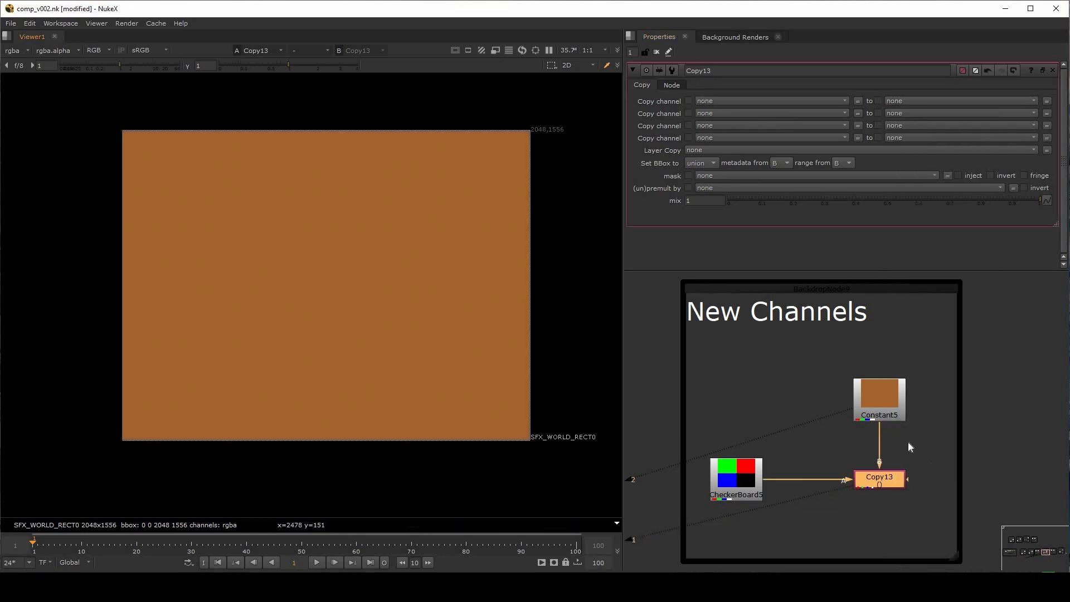
Compare Constant5 with Copy13 in the viewer and shift CheckerBoard5 slightly to the left in the node graph
{"action": "left_click", "coordinate": [890, 401]}
{"action": "key", "text": "2"}
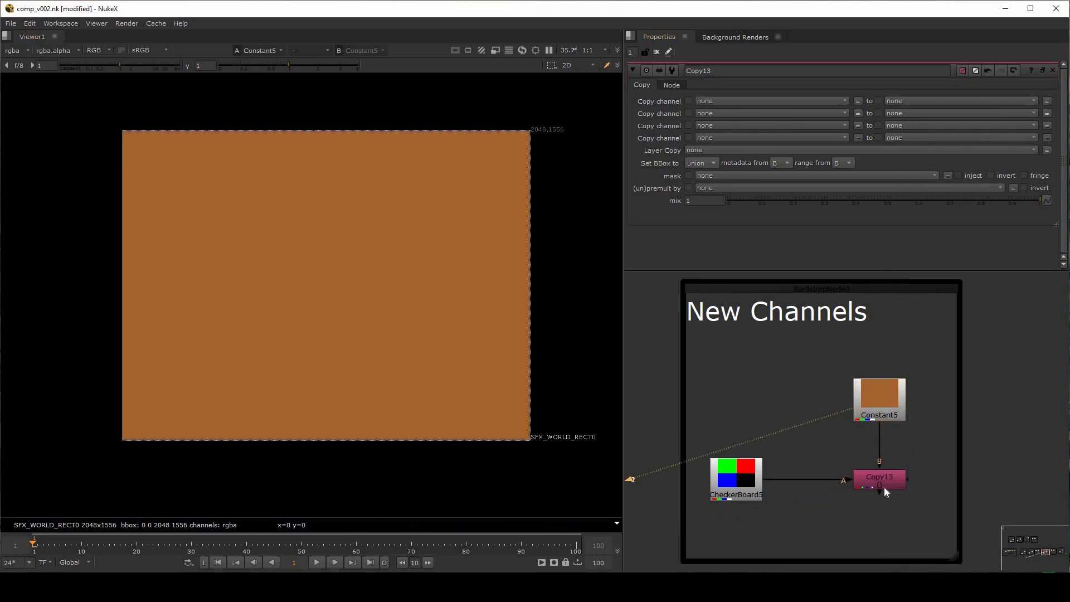
{"action": "left_click", "coordinate": [884, 488]}
{"action": "key", "text": "1"}
{"action": "left_click_drag", "start_coordinate": [743, 479], "coordinate": [734, 475]}
Set the sources of Copy13's second, third and fourth channel rows to rgba.red, rgba.green and rgba.blue
{"action": "left_click", "coordinate": [886, 481]}
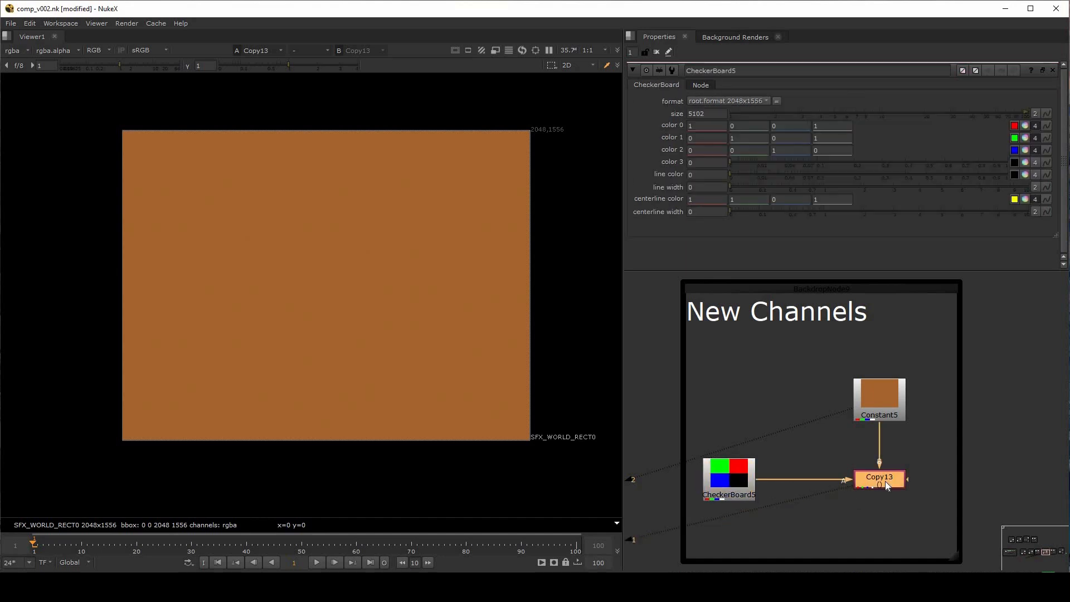
{"action": "left_click", "coordinate": [733, 114]}
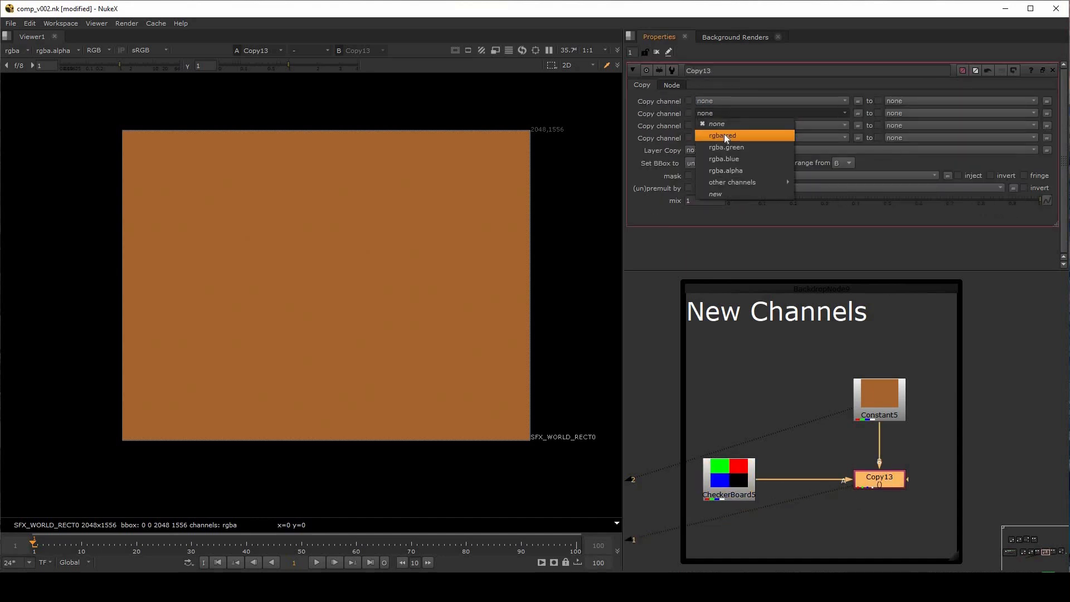
{"action": "left_click", "coordinate": [725, 135]}
{"action": "left_click", "coordinate": [732, 126]}
{"action": "left_click", "coordinate": [747, 160]}
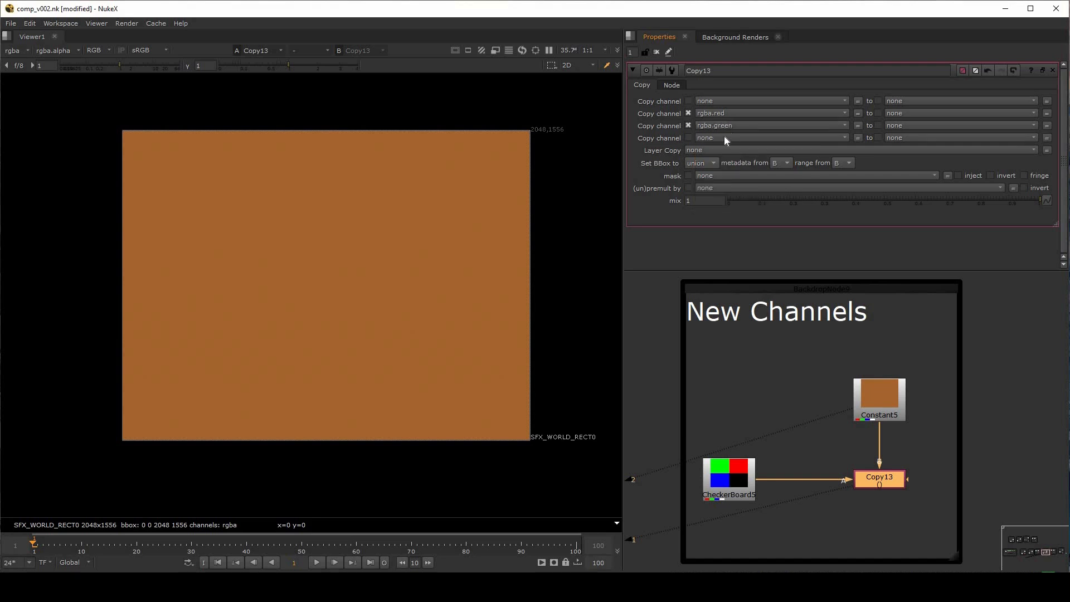
{"action": "left_click", "coordinate": [730, 138]}
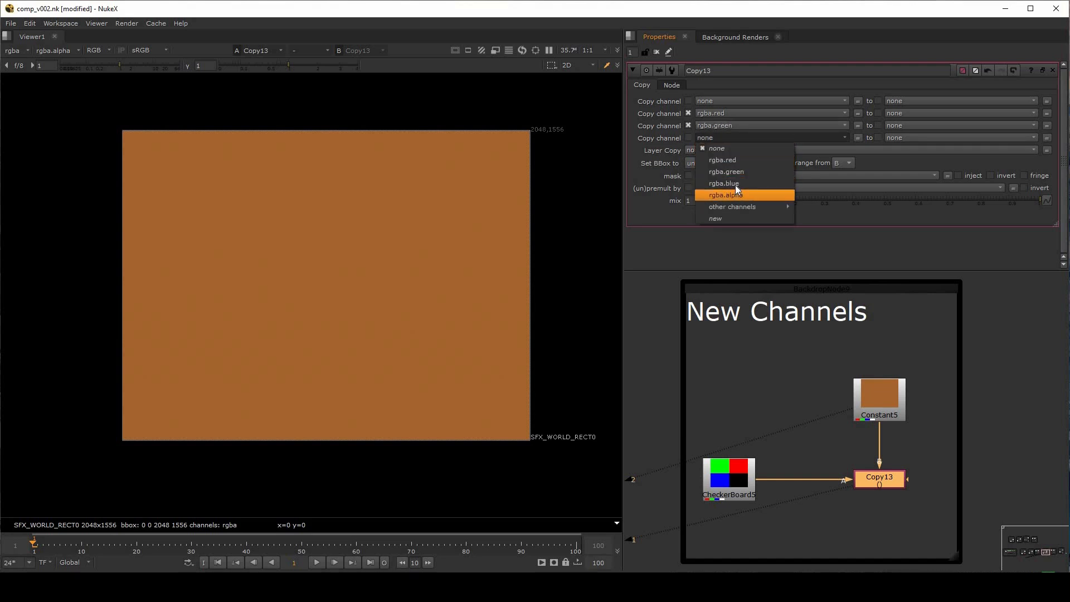
{"action": "left_click", "coordinate": [738, 183]}
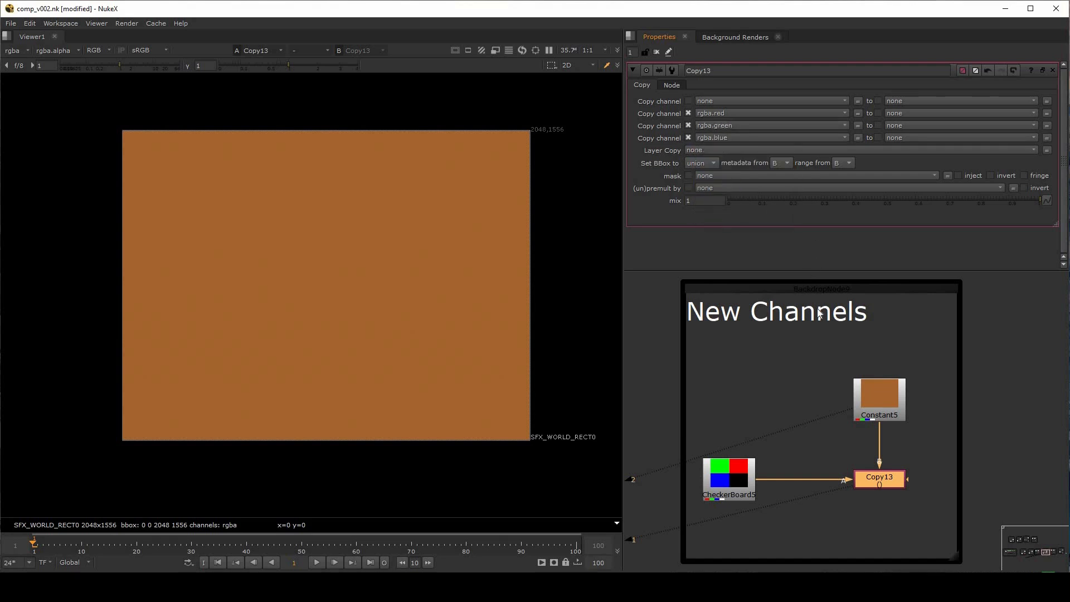
Create a new layer FMP and use its channel FMP.R as the destination for rgba.red
{"action": "left_click", "coordinate": [915, 113]}
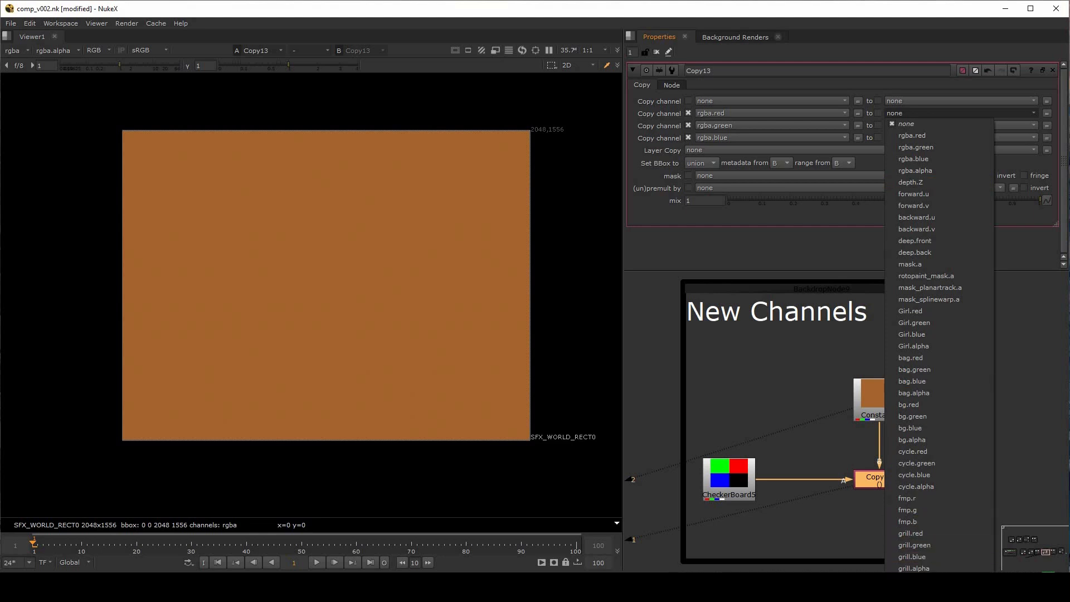
{"action": "left_click", "coordinate": [907, 591]}
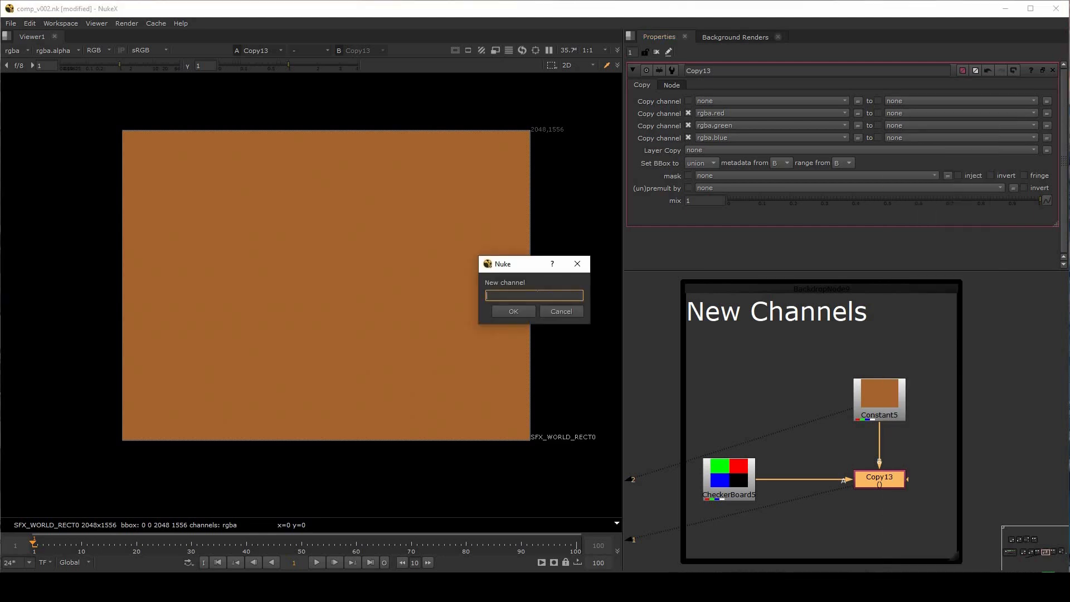
{"action": "type", "text": "FMP.R"}
{"action": "key", "text": "Return"}
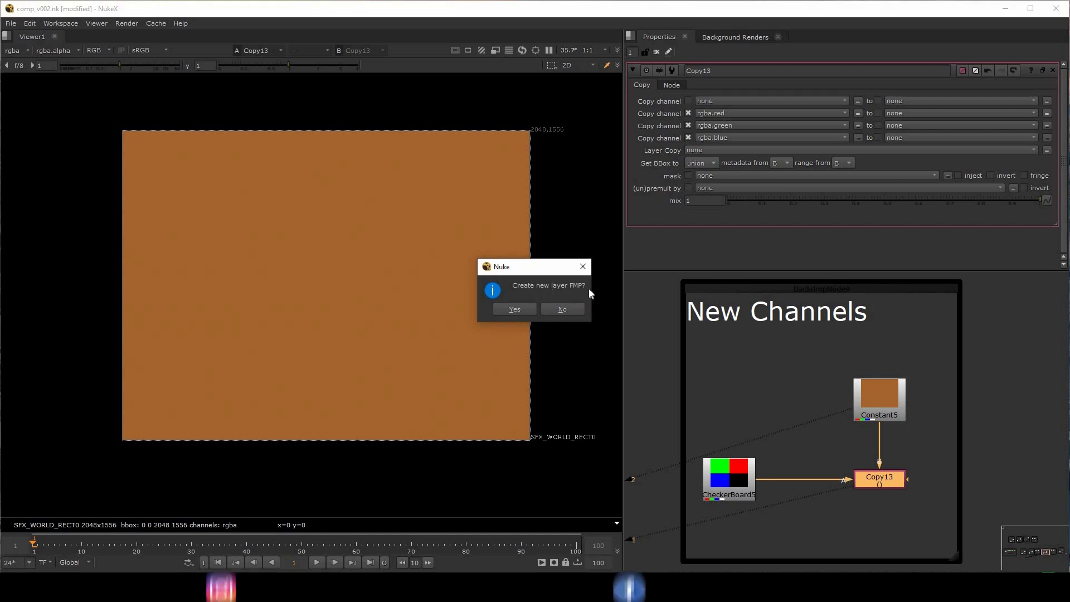
{"action": "left_click", "coordinate": [522, 310]}
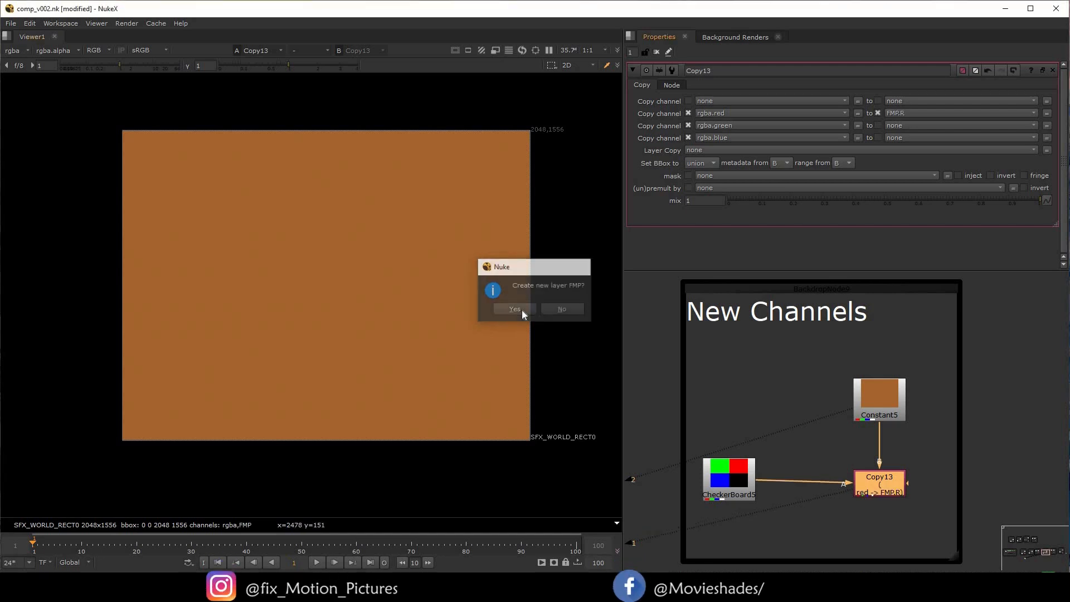
Create the new channels FMP.G and FMP.B as the destinations for rgba.green and rgba.blue in Copy13
{"action": "left_click", "coordinate": [899, 125]}
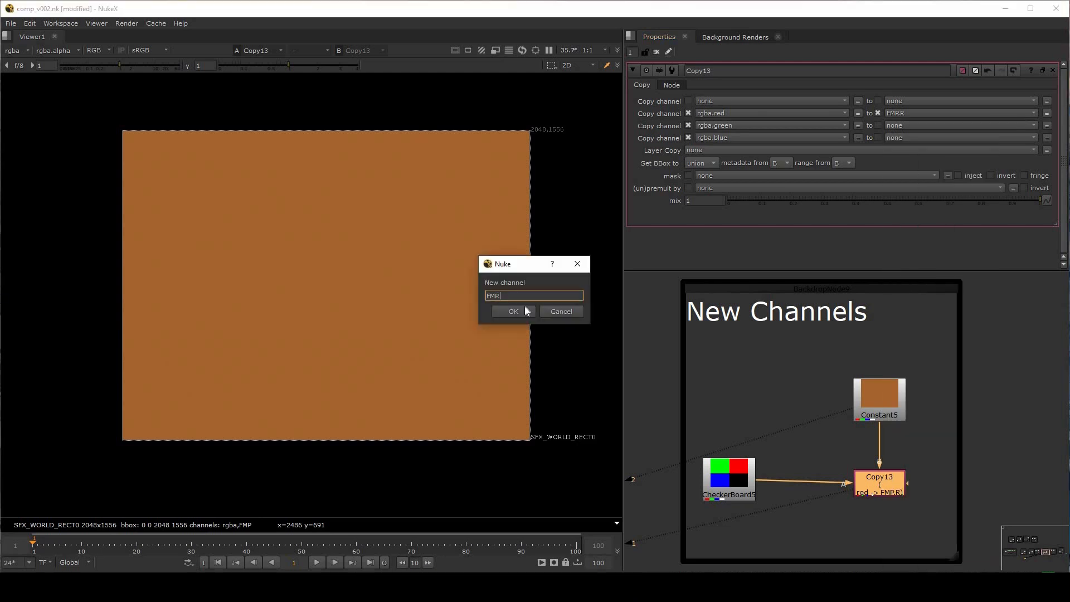
{"action": "left_click", "coordinate": [525, 307]}
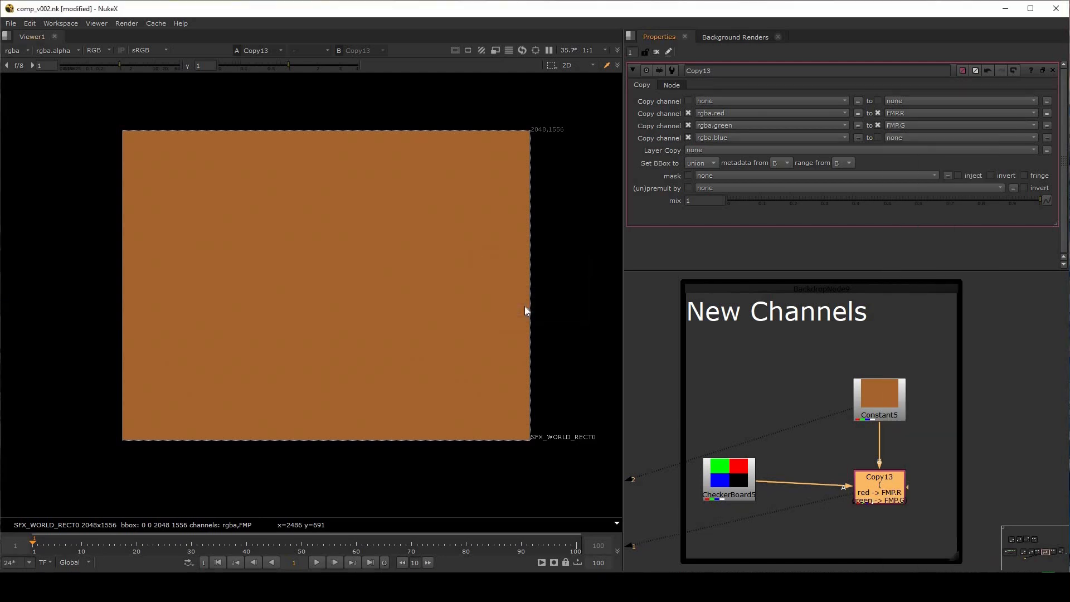
{"action": "left_click", "coordinate": [904, 138]}
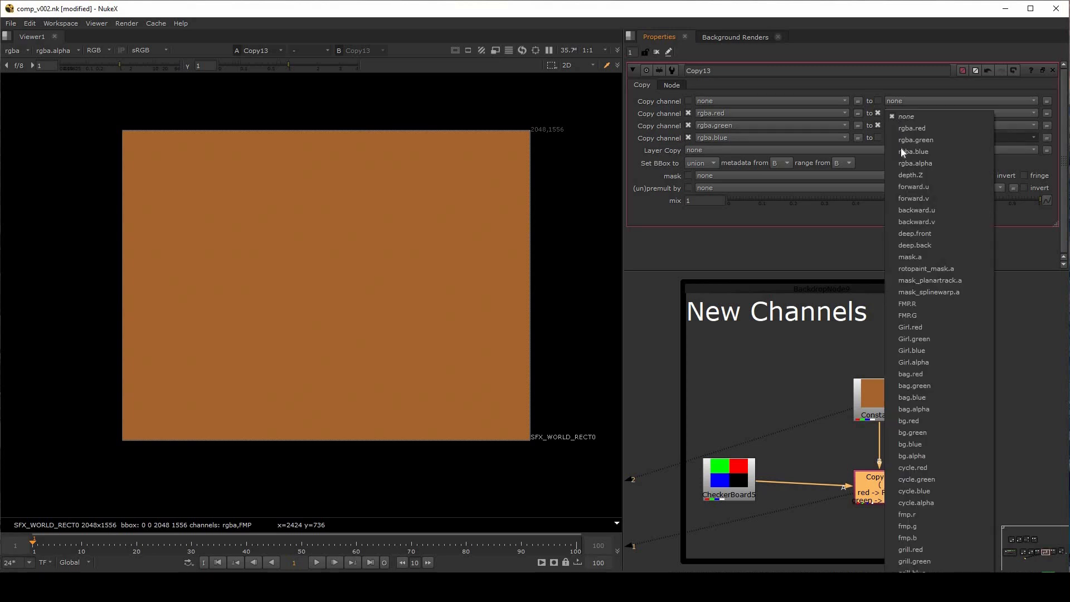
{"action": "type", "text": "F"}
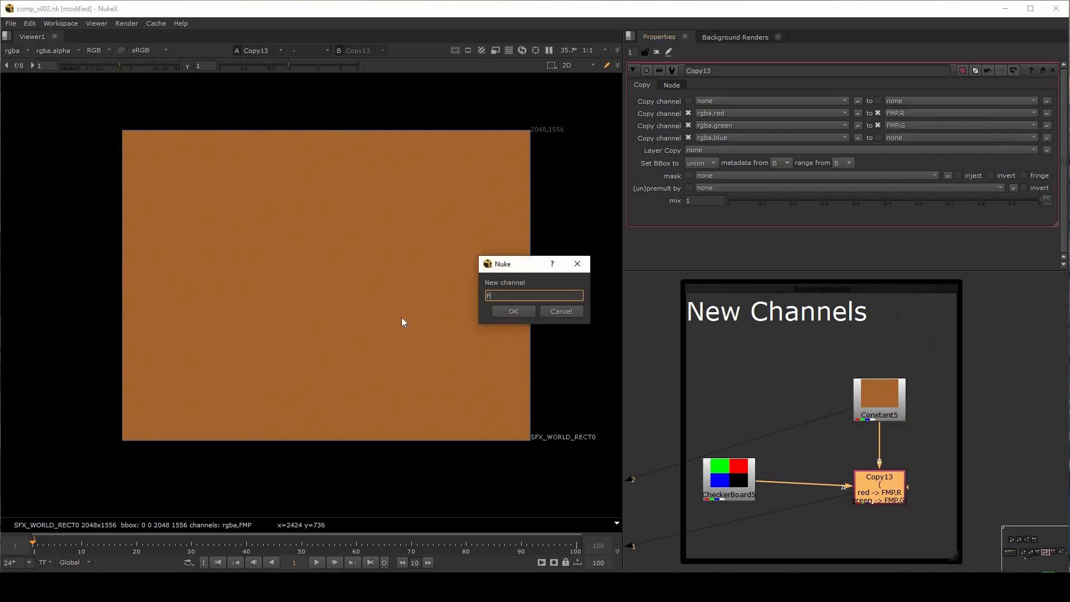
{"action": "type", "text": "MP.B"}
{"action": "key", "text": "Return"}
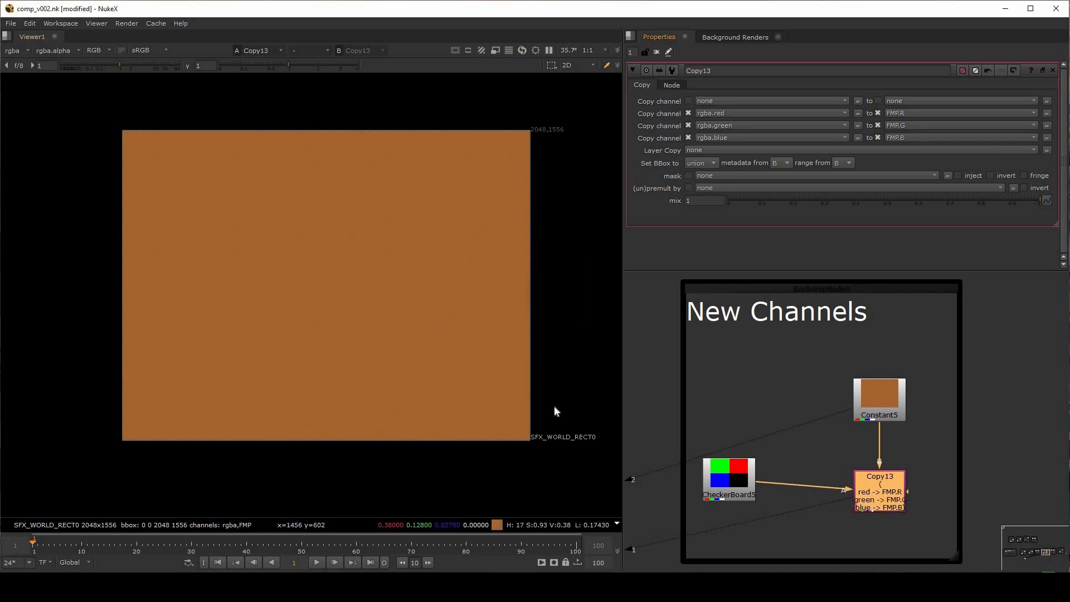
Check Copy13's green and alpha channels in the rgba layer, and nudge the node slightly up toward Constant5
{"action": "left_click", "coordinate": [833, 454]}
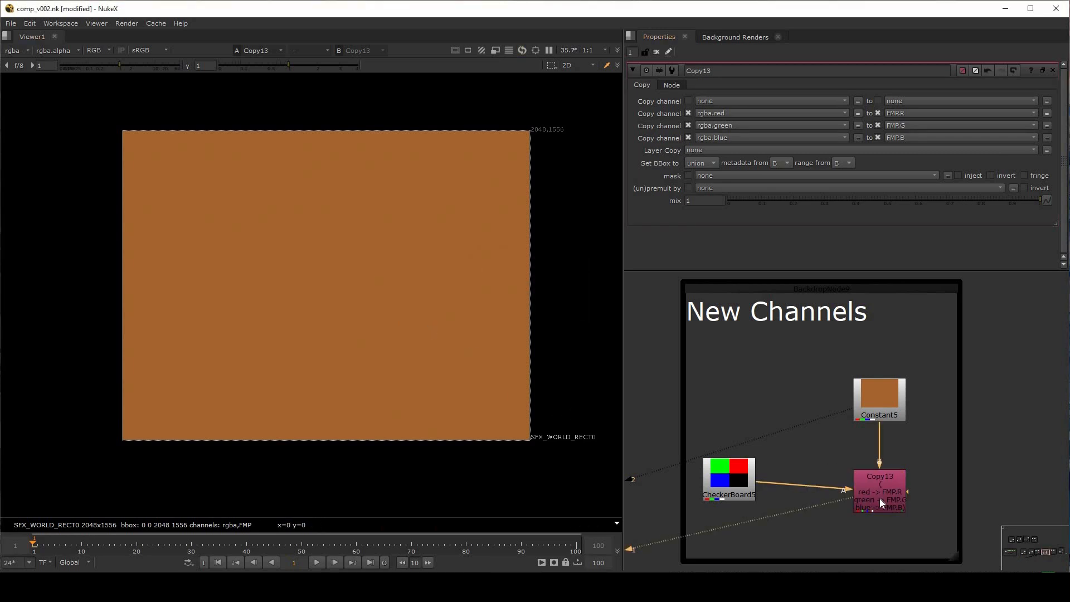
{"action": "key", "text": "g"}
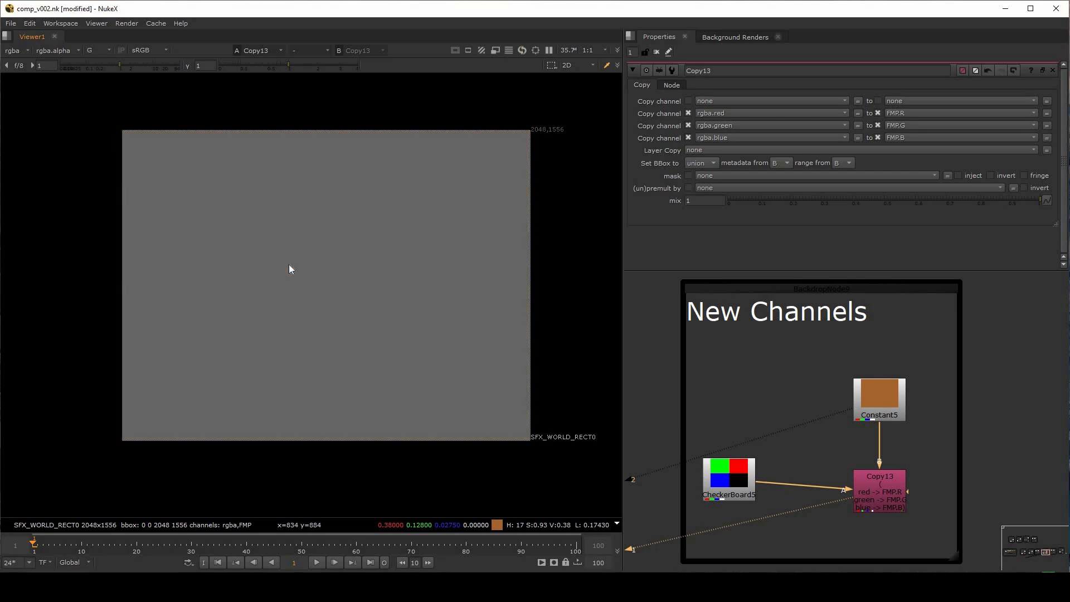
{"action": "key", "text": "a"}
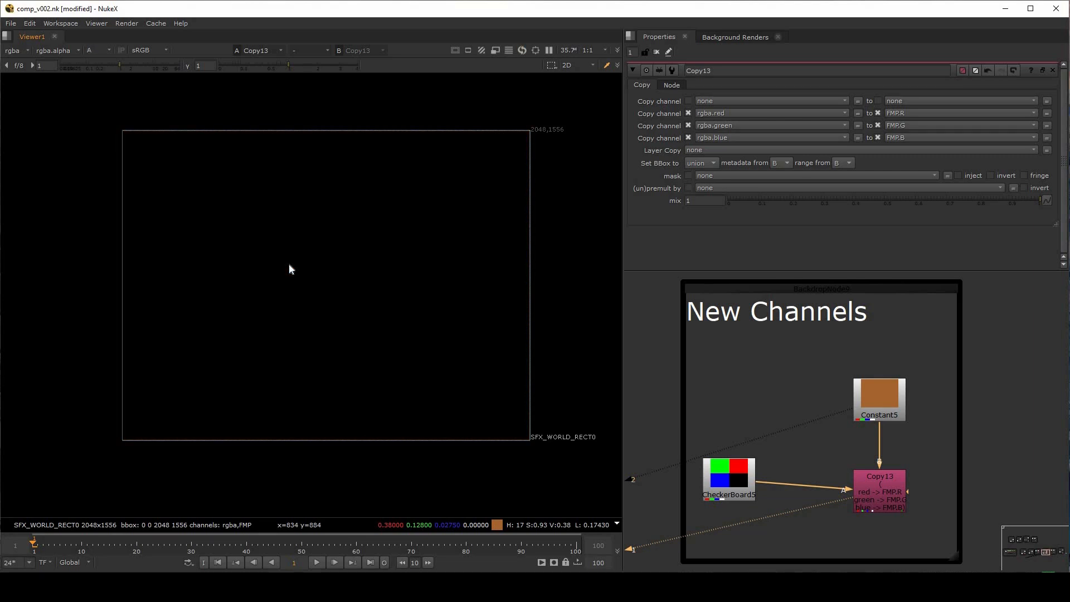
{"action": "left_click_drag", "start_coordinate": [899, 497], "coordinate": [895, 480]}
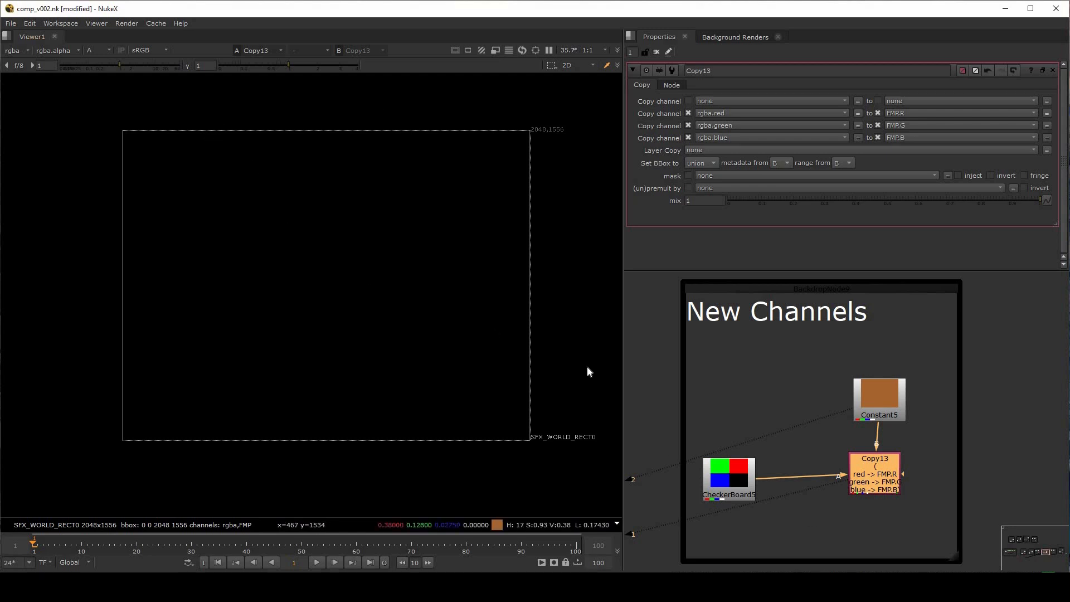
{"action": "left_click", "coordinate": [875, 471]}
{"action": "left_click", "coordinate": [875, 470]}
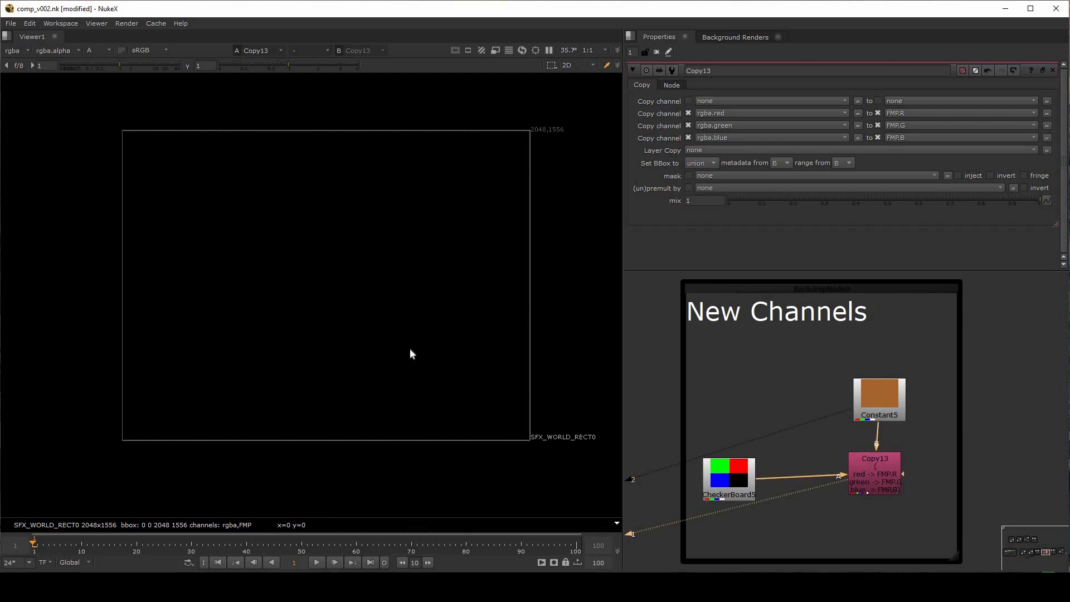
{"action": "key", "text": "a"}
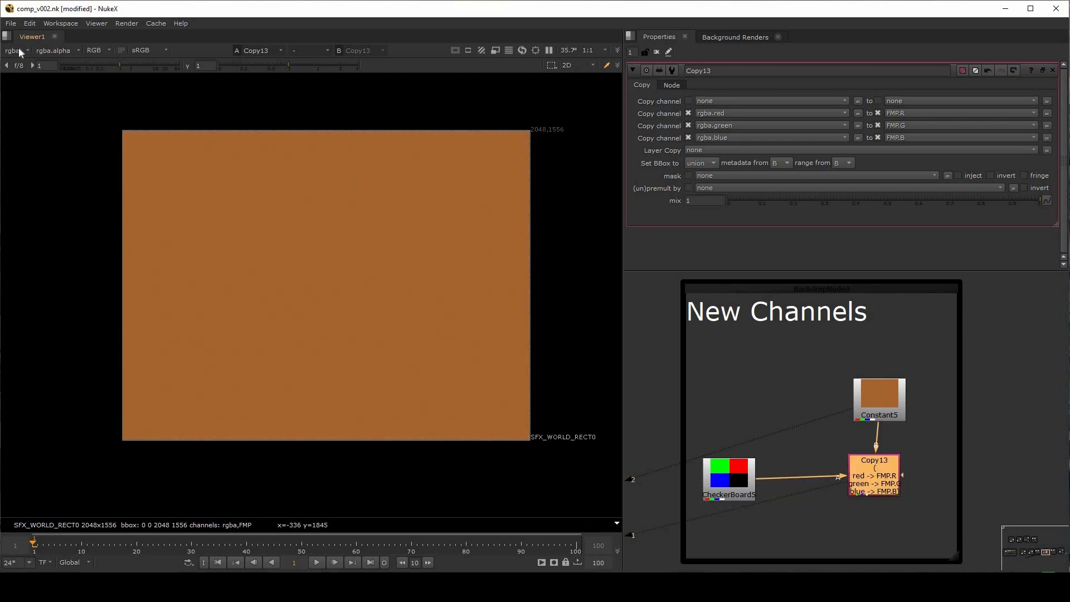
Display Copy13's FMP layer in the viewer and nudge CheckerBoard5 slightly toward Copy13
{"action": "left_click", "coordinate": [20, 51]}
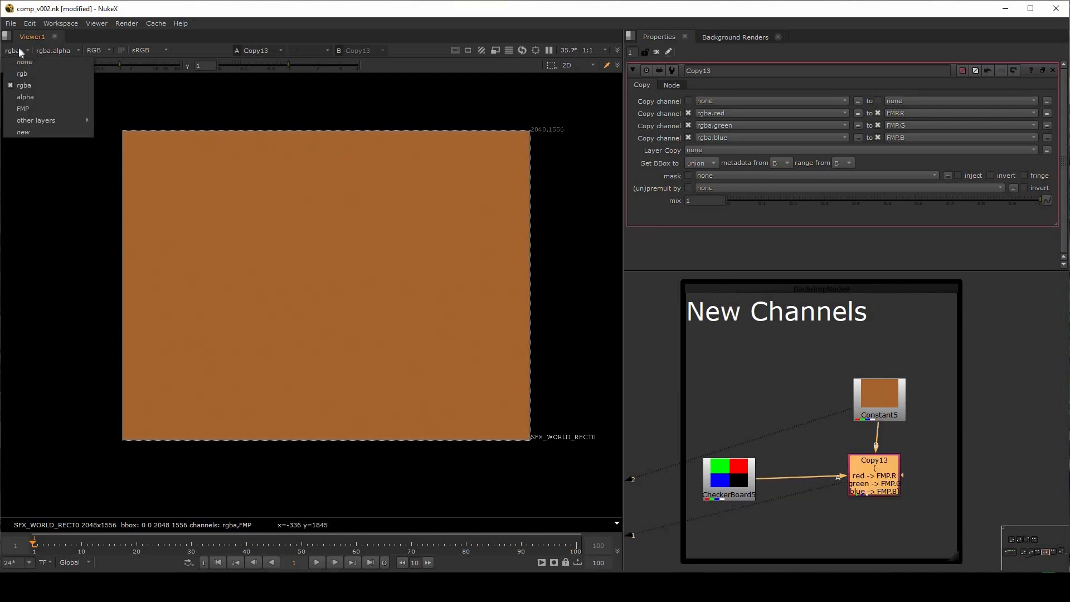
{"action": "left_click", "coordinate": [21, 111]}
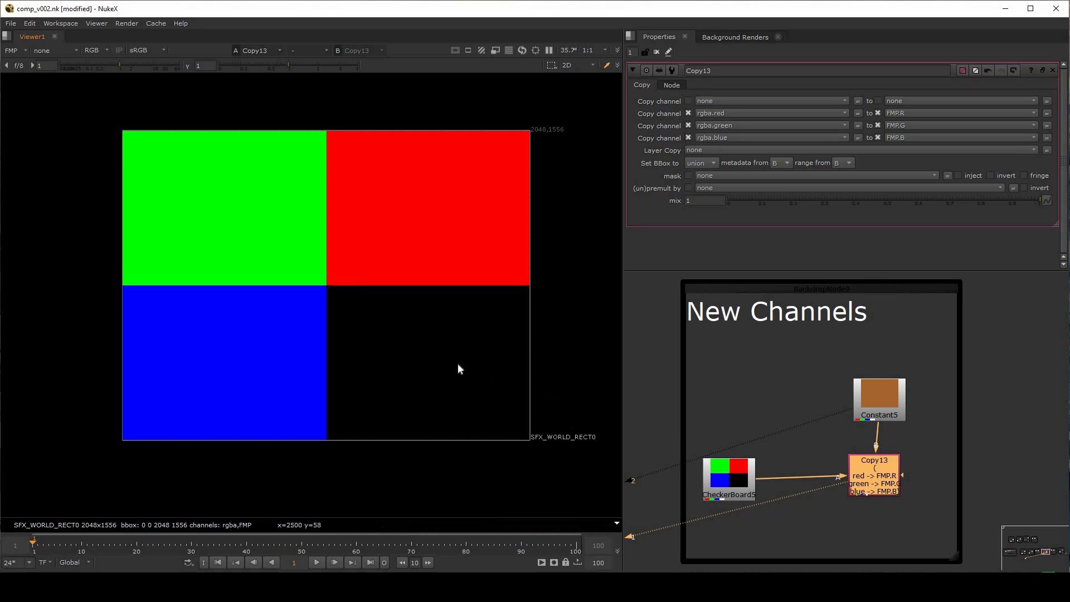
{"action": "left_click_drag", "start_coordinate": [406, 191], "coordinate": [186, 343]}
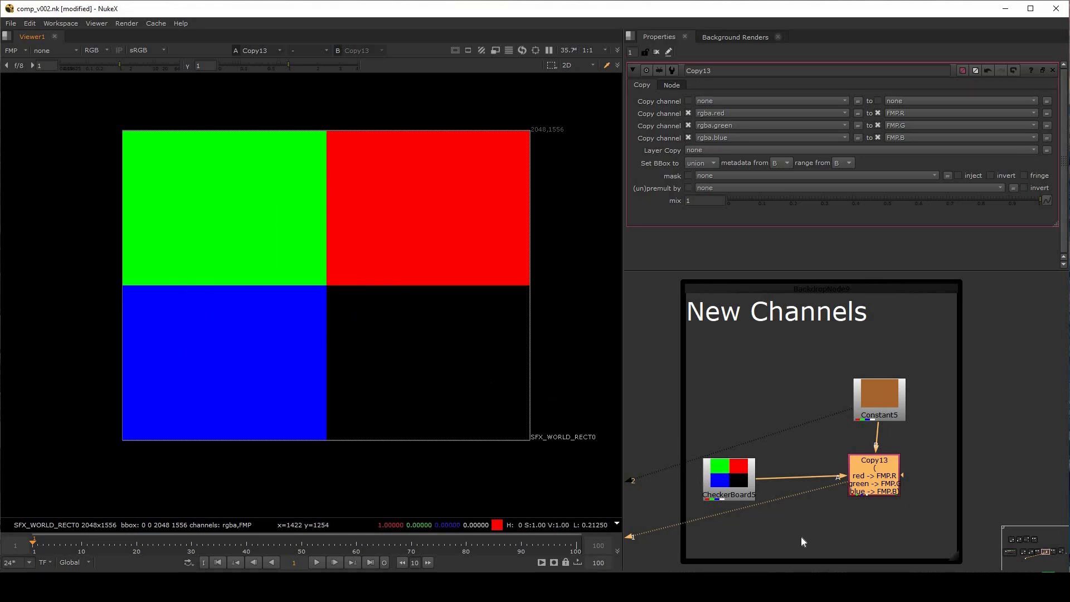
{"action": "left_click_drag", "start_coordinate": [739, 472], "coordinate": [754, 468]}
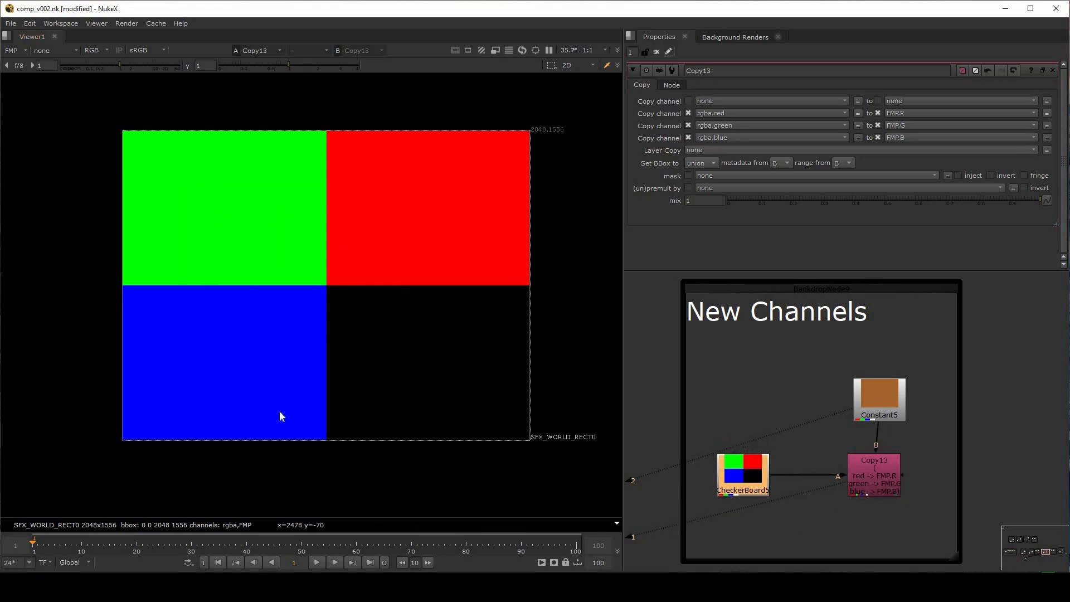
Inspect the red, green, blue and alpha channels of the FMP layer one by one, and return to full colour
{"action": "key", "text": "r"}
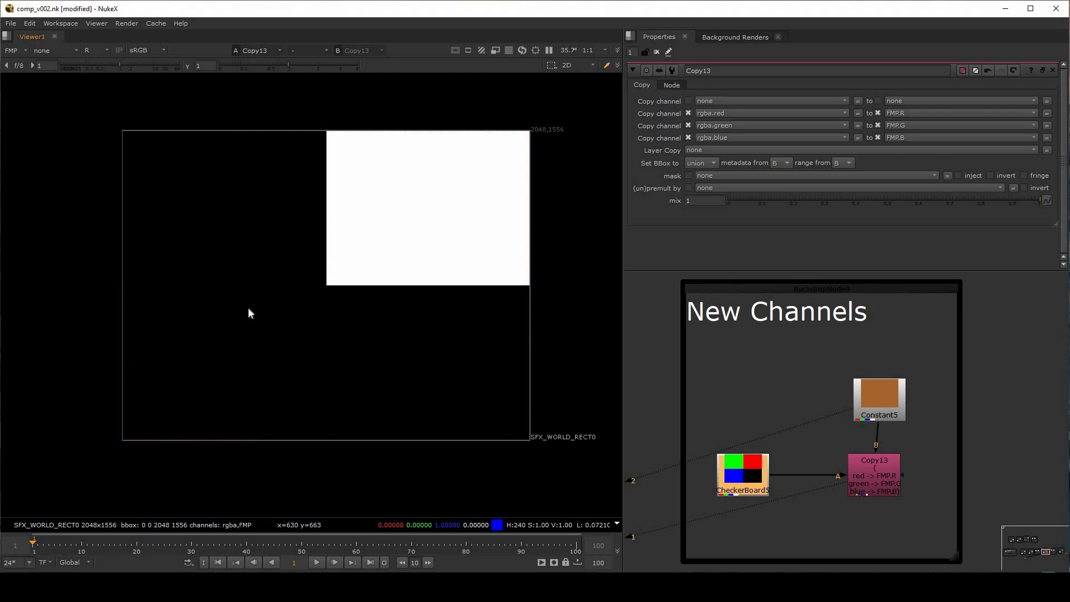
{"action": "key", "text": "g"}
{"action": "key", "text": "b"}
{"action": "key", "text": "a"}
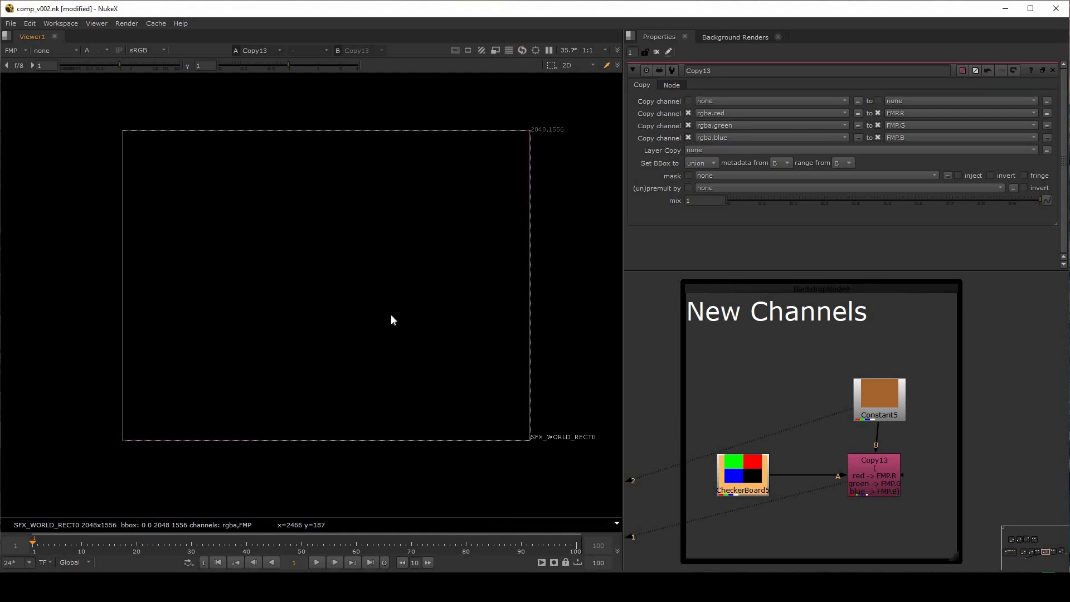
{"action": "key", "text": "a"}
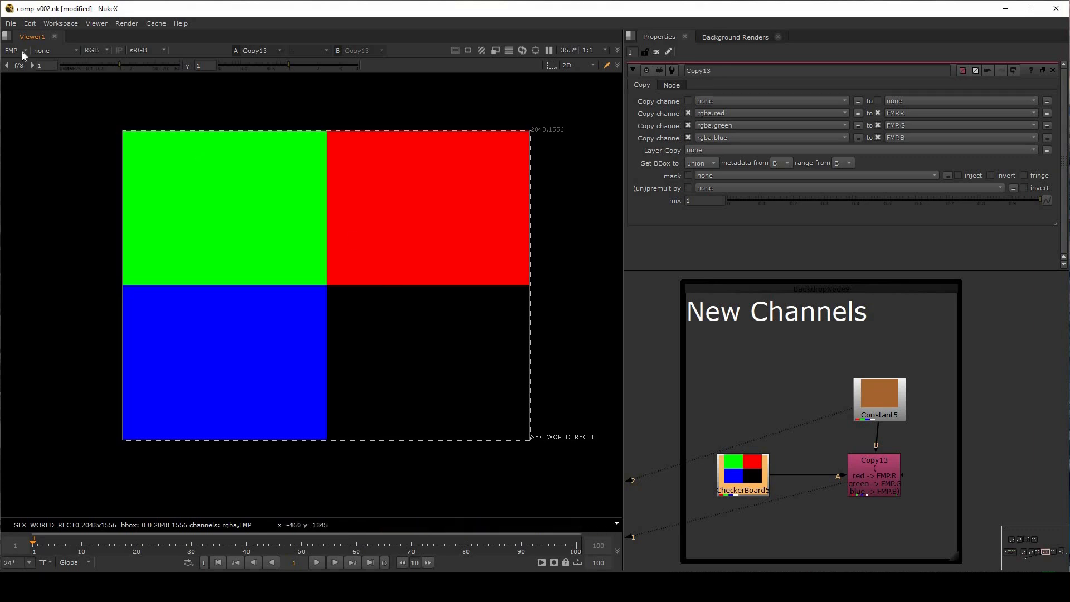
Switch the viewer back to Copy13's rgba layer and examine which layers the node carries
{"action": "left_click", "coordinate": [874, 481]}
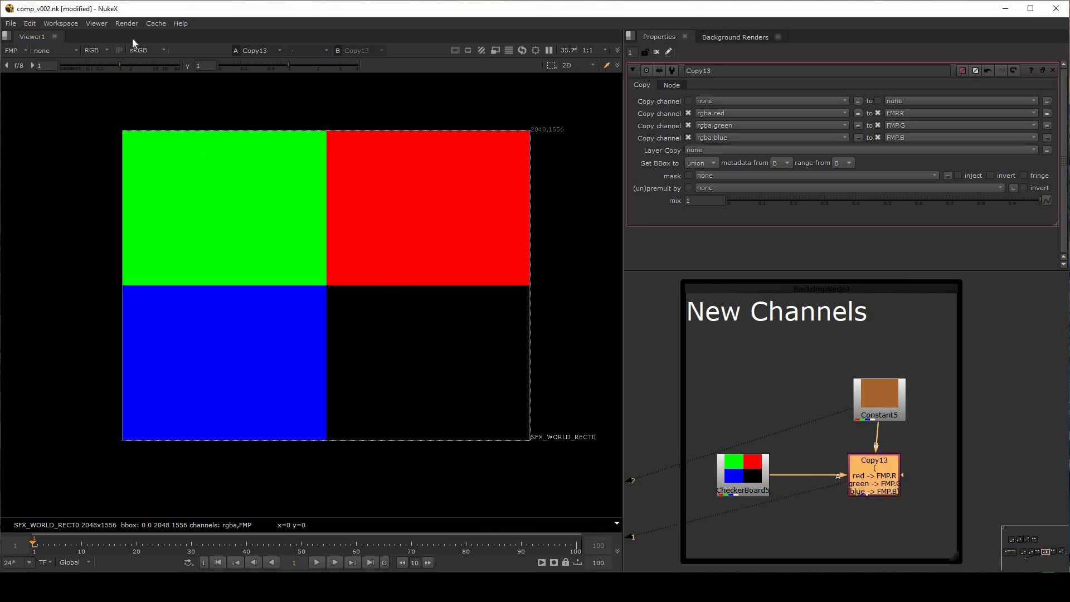
{"action": "left_click", "coordinate": [21, 49]}
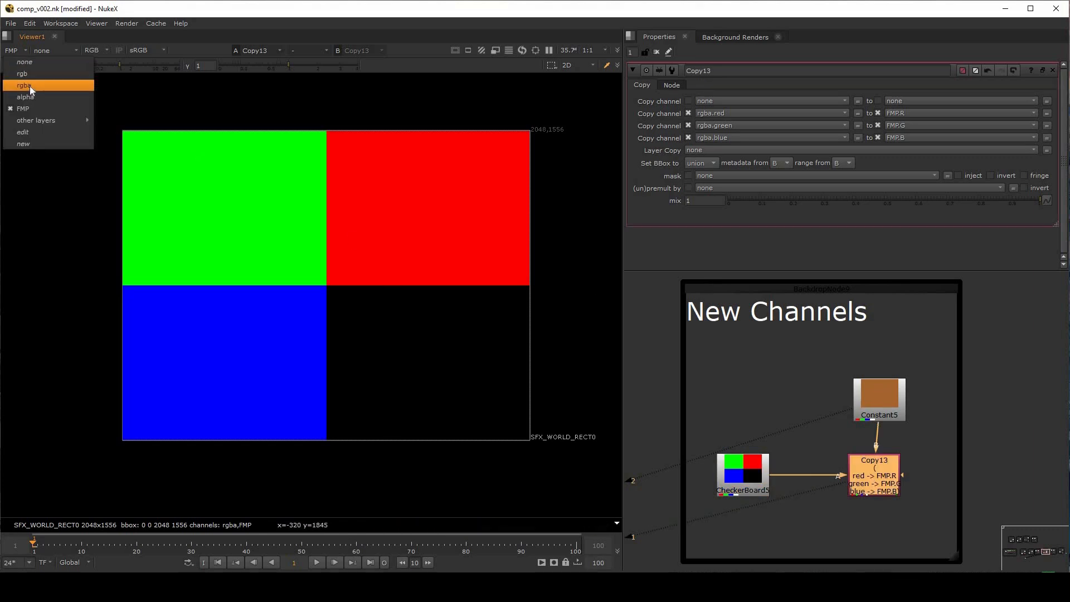
{"action": "left_click", "coordinate": [29, 86]}
{"action": "left_click", "coordinate": [24, 52]}
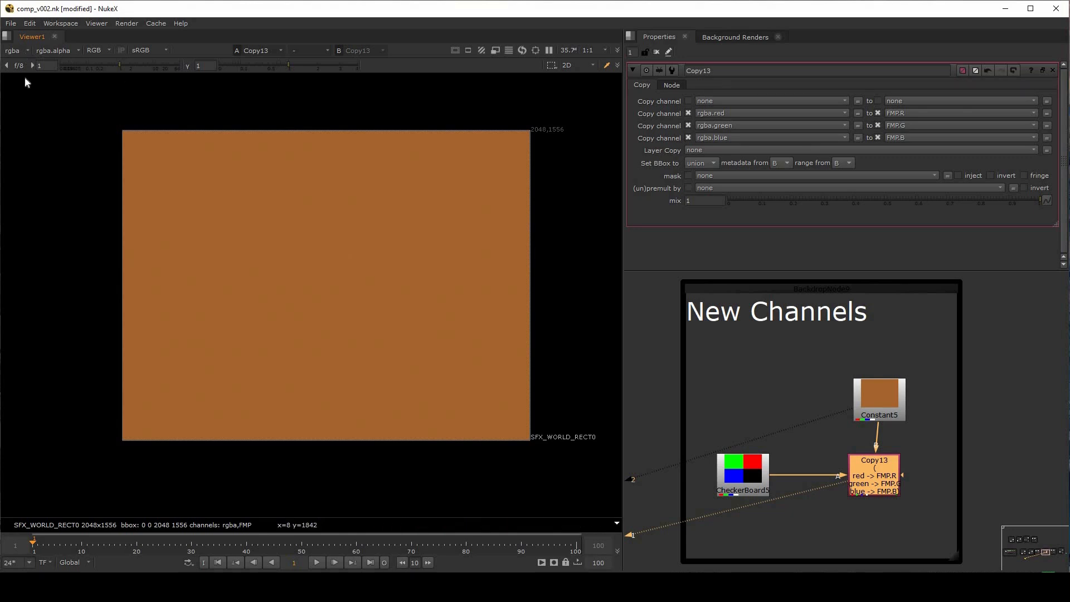
{"action": "mouse_move", "coordinate": [20, 119]}
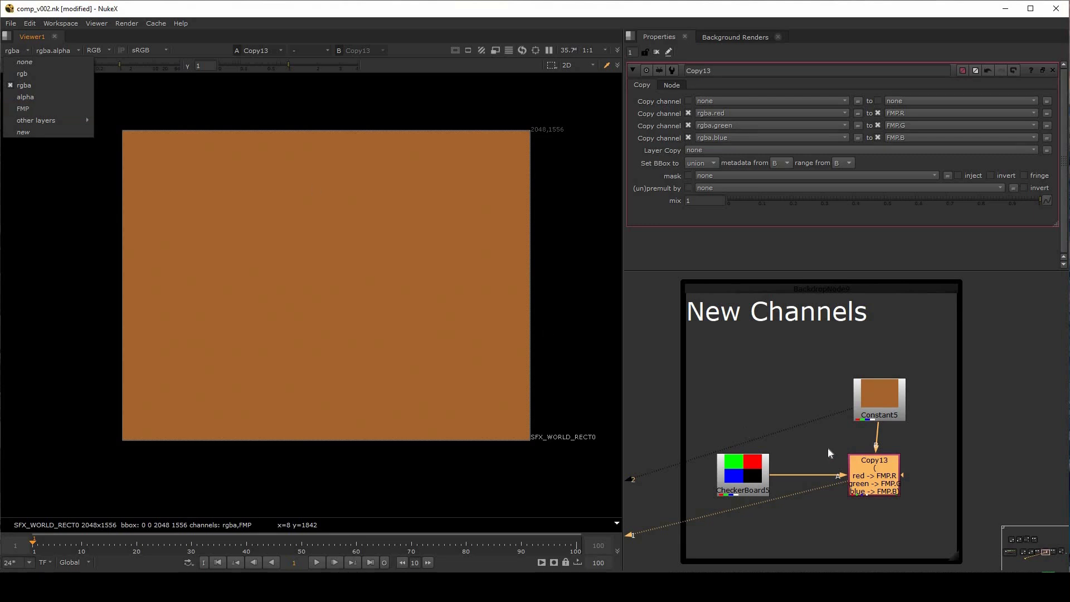
Line up CheckerBoard5, Constant5 and Copy13 in the New Channels backdrop by nudging each node slightly
{"action": "left_click_drag", "start_coordinate": [756, 476], "coordinate": [756, 481]}
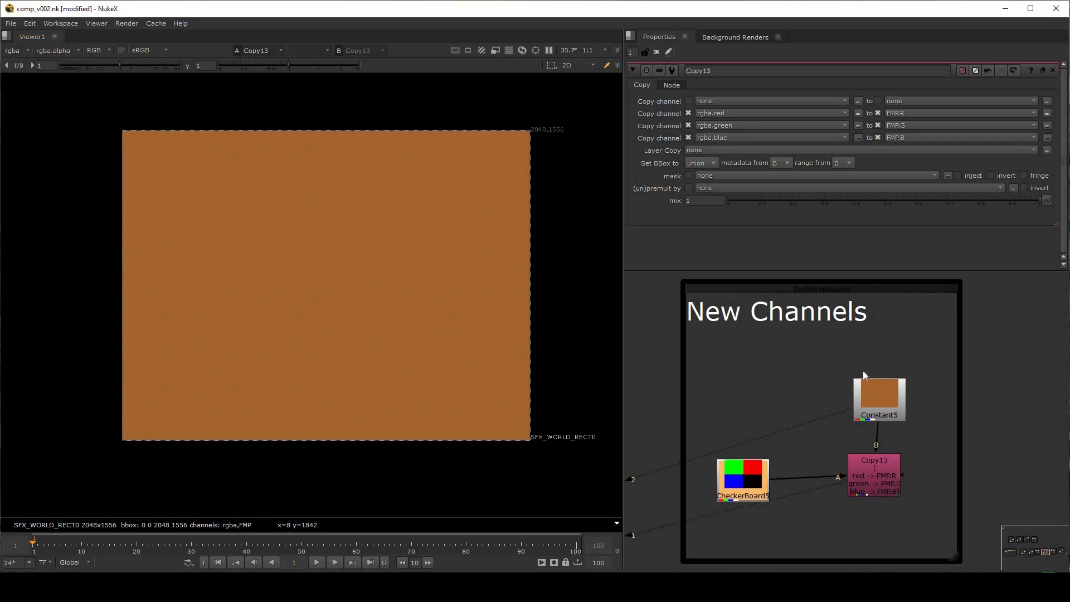
{"action": "left_click_drag", "start_coordinate": [868, 406], "coordinate": [855, 398]}
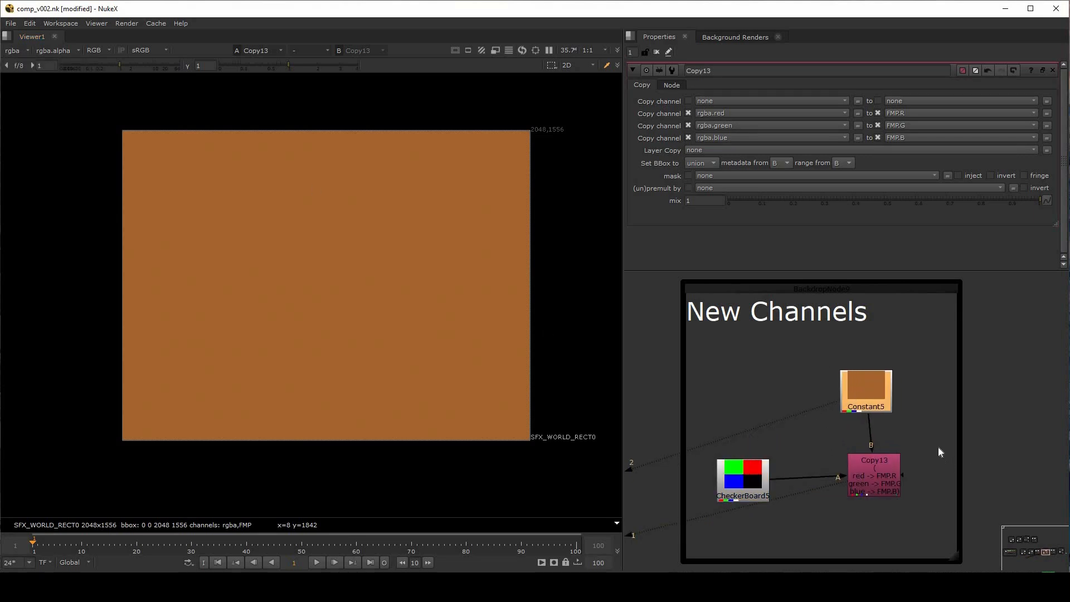
{"action": "left_click_drag", "start_coordinate": [873, 480], "coordinate": [870, 486]}
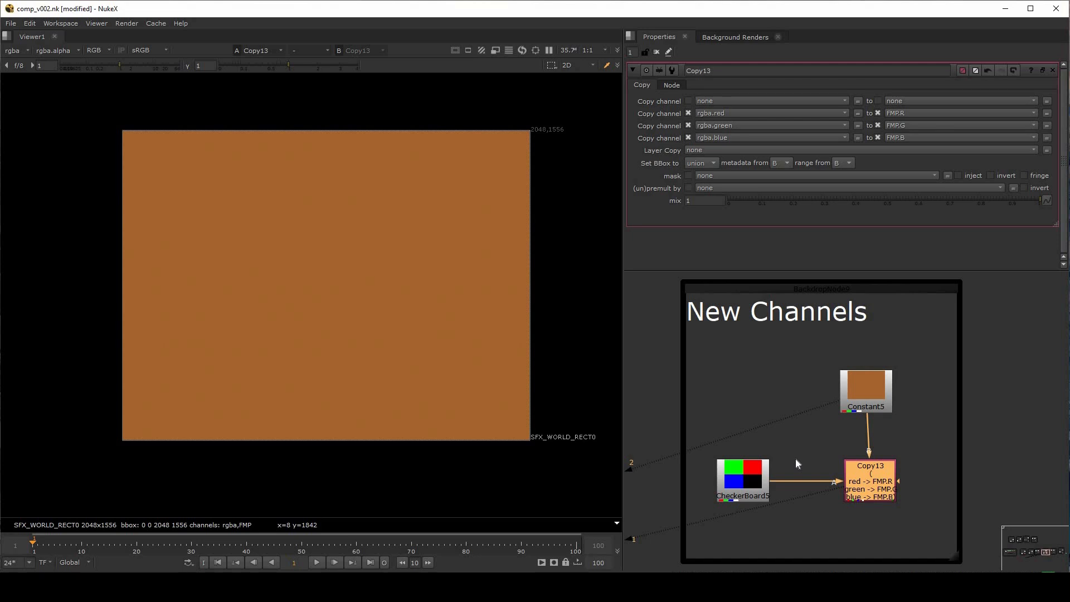
Delete the existing Copy14 node in the Layers copy backdrop
{"action": "scroll", "coordinate": [796, 459], "scroll_direction": "down", "scroll_amount": 4}
{"action": "middle_click_drag", "start_coordinate": [954, 420], "coordinate": [728, 415]}
{"action": "scroll", "coordinate": [728, 414], "scroll_direction": "up", "scroll_amount": 3}
{"action": "scroll", "coordinate": [729, 415], "scroll_direction": "up", "scroll_amount": 1}
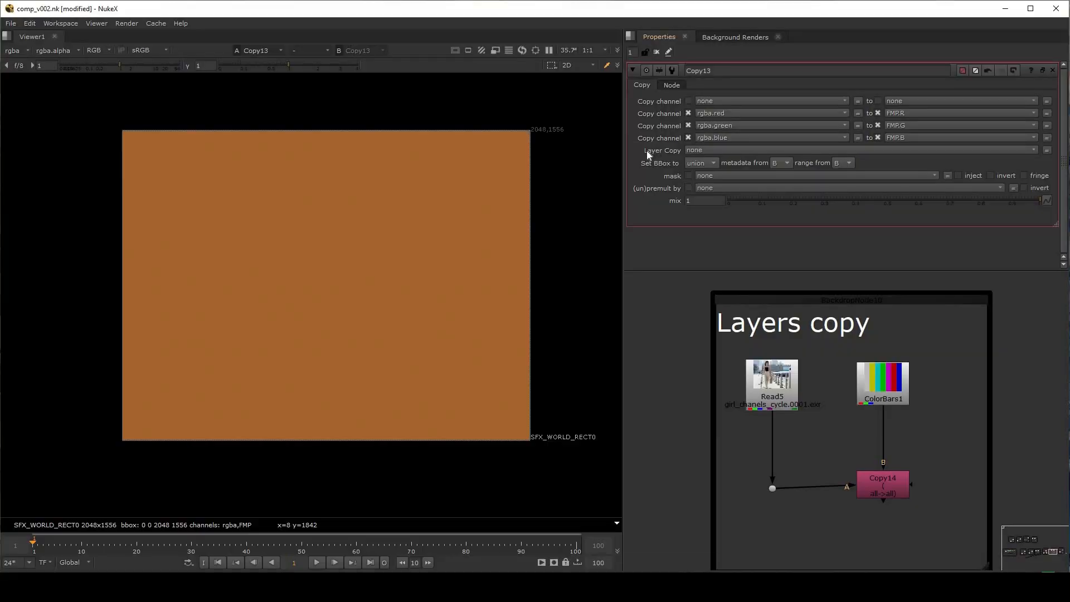
{"action": "key", "text": "Delete"}
View Read5 and examine the list of layers it contains
{"action": "left_click", "coordinate": [765, 384]}
{"action": "key", "text": "1"}
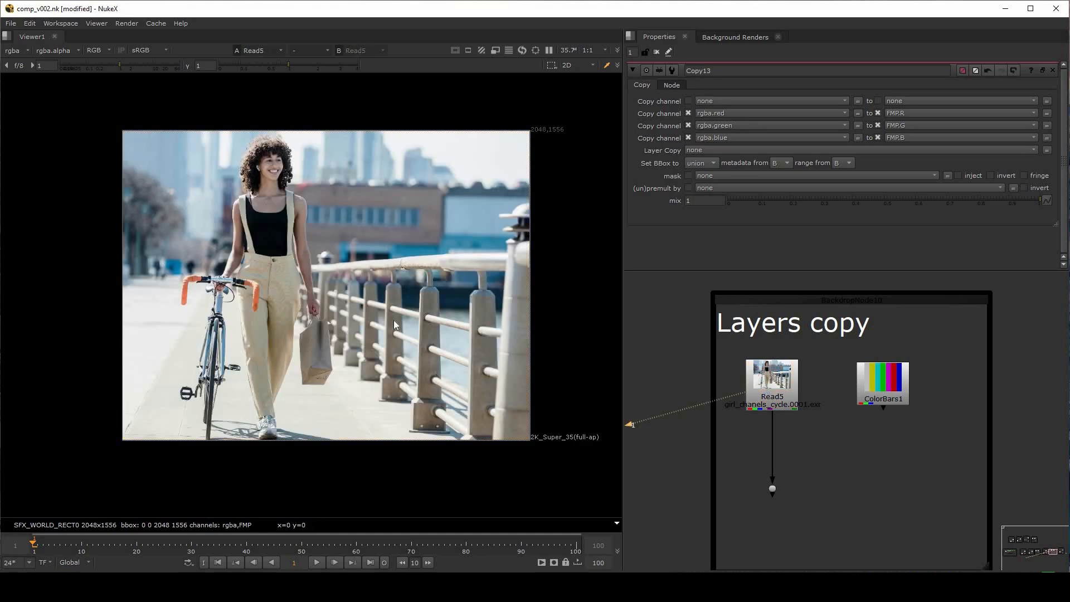
{"action": "left_click", "coordinate": [13, 50]}
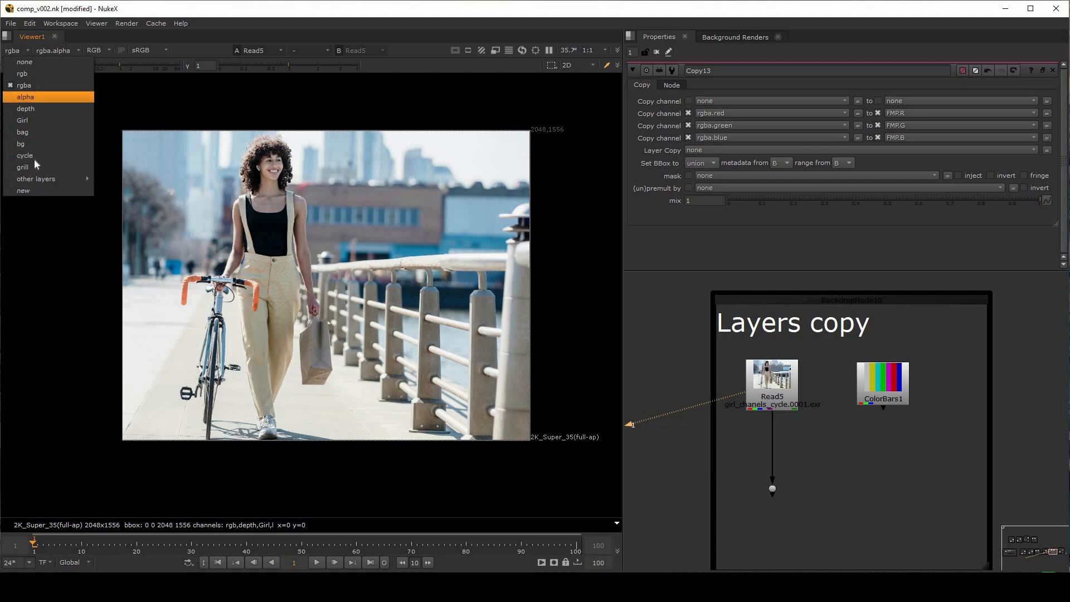
{"action": "mouse_move", "coordinate": [36, 175]}
View ColorBars1, examine its layer list, and check its alpha layer before returning the viewer to rgba
{"action": "left_click", "coordinate": [881, 387]}
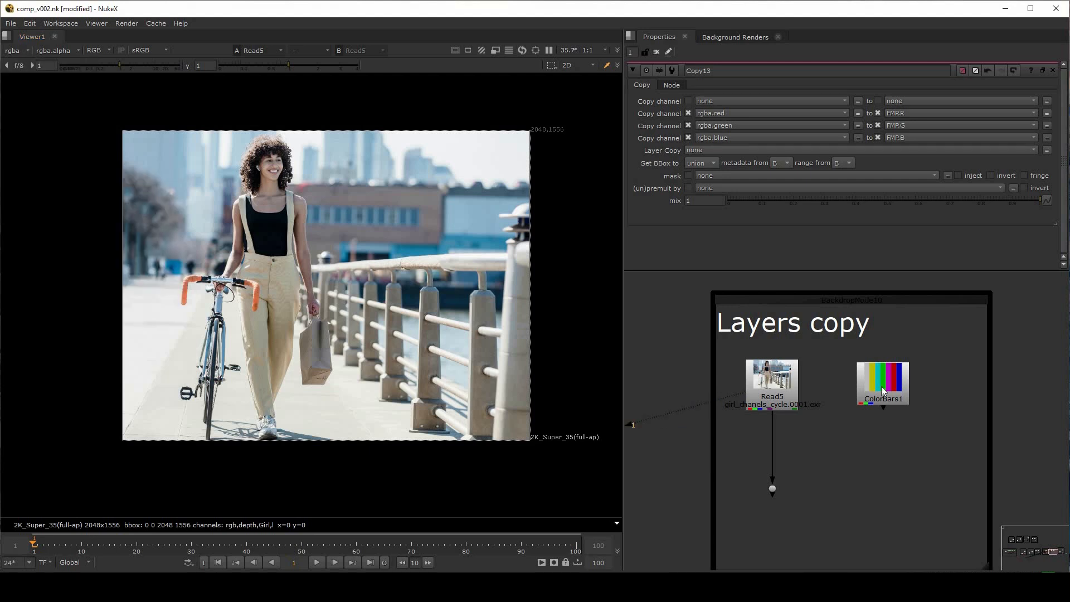
{"action": "key", "text": "1"}
{"action": "left_click", "coordinate": [14, 50]}
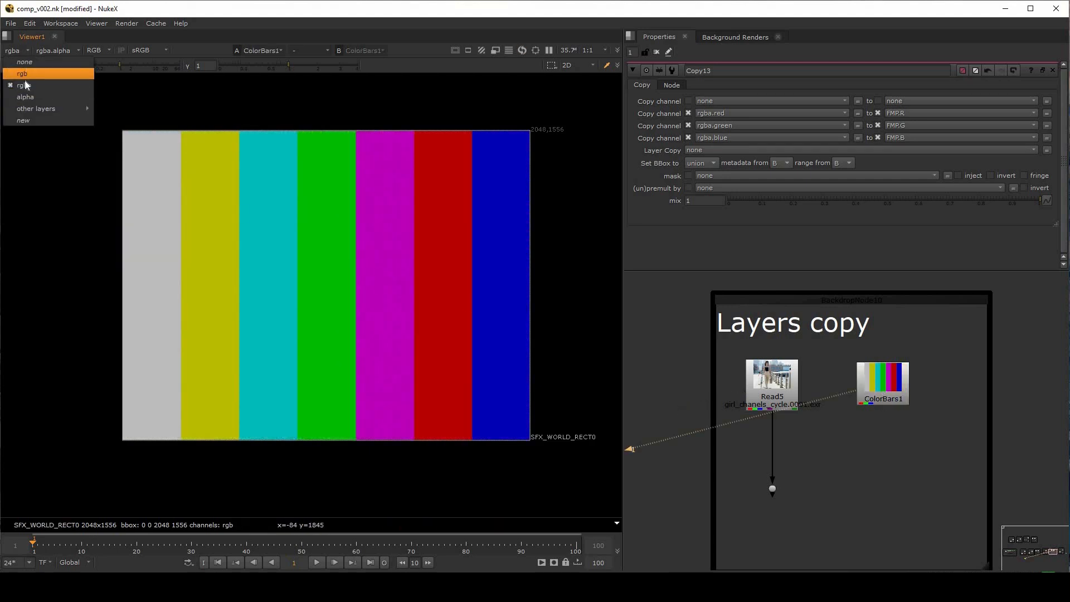
{"action": "left_click", "coordinate": [26, 97]}
{"action": "left_click", "coordinate": [14, 51]}
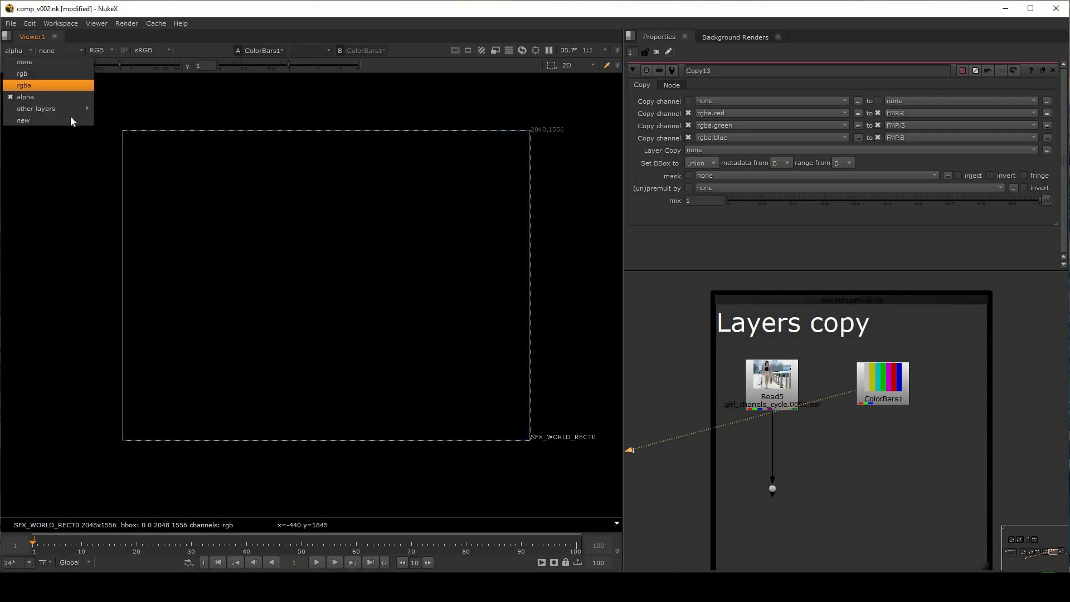
{"action": "left_click", "coordinate": [26, 84]}
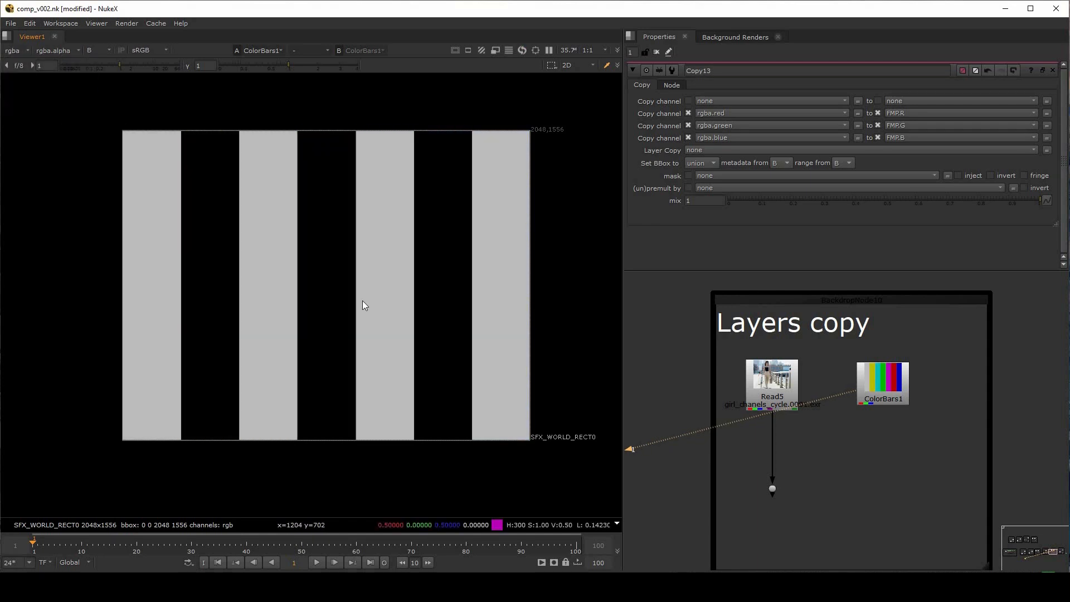
Inspect individual channels of ColorBars1, including alpha, and restore the full-colour view
{"action": "key", "text": "a"}
{"action": "key", "text": "a"}
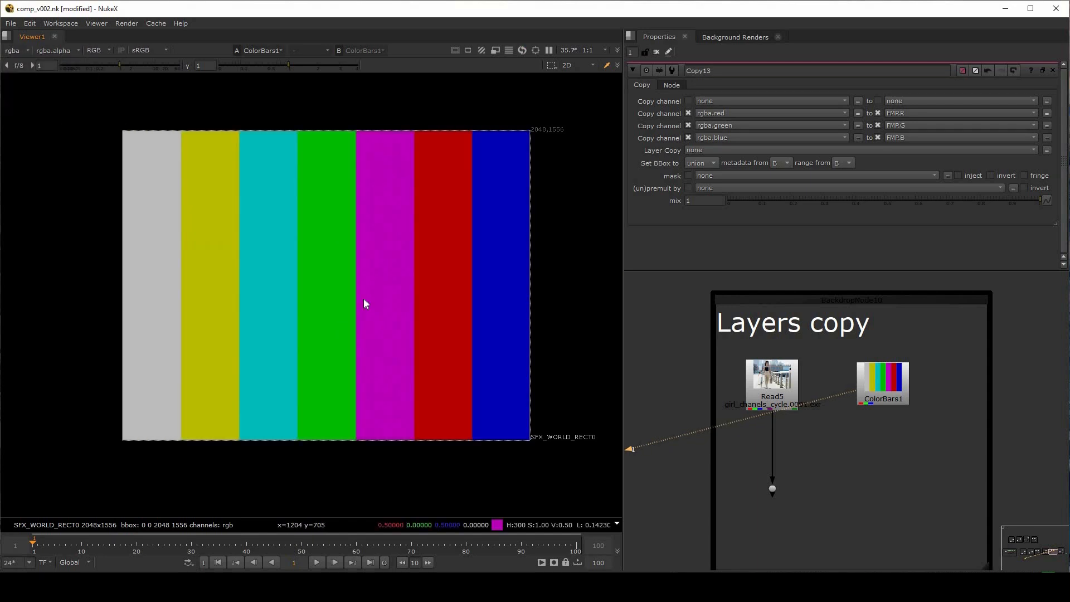
{"action": "key", "text": "g"}
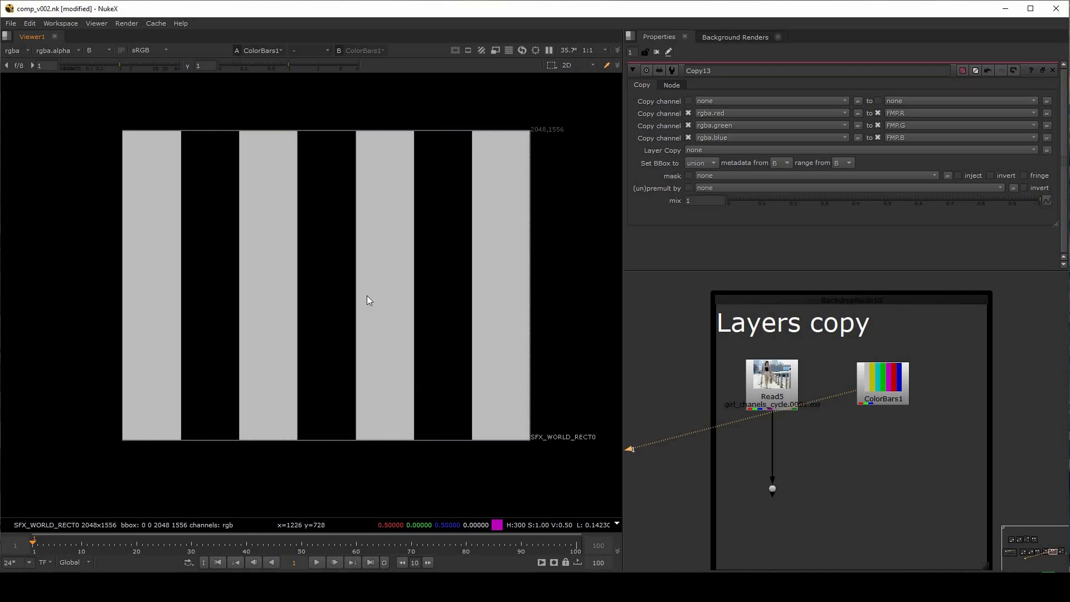
{"action": "key", "text": "g"}
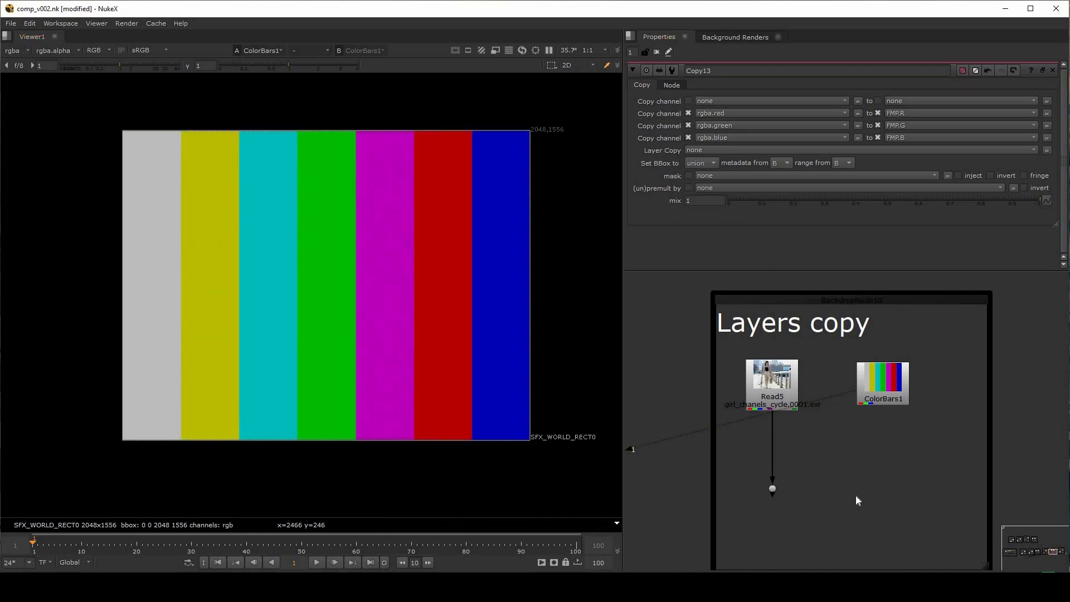
Add a Copy node with input B from ColorBars1 and input A from the dot below Read5, aligned beneath ColorBars1
{"action": "key", "text": "k"}
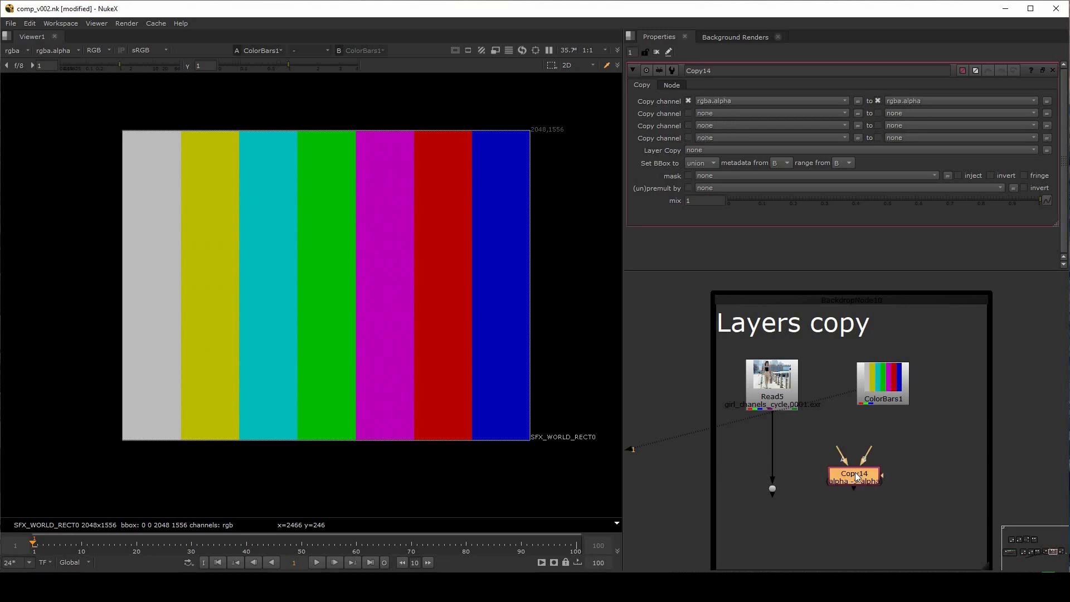
{"action": "left_click_drag", "start_coordinate": [872, 487], "coordinate": [889, 502]}
{"action": "left_click_drag", "start_coordinate": [887, 457], "coordinate": [883, 391]}
{"action": "scroll", "coordinate": [883, 392], "scroll_direction": "up", "scroll_amount": 1}
{"action": "scroll", "coordinate": [854, 385], "scroll_direction": "down", "scroll_amount": 1}
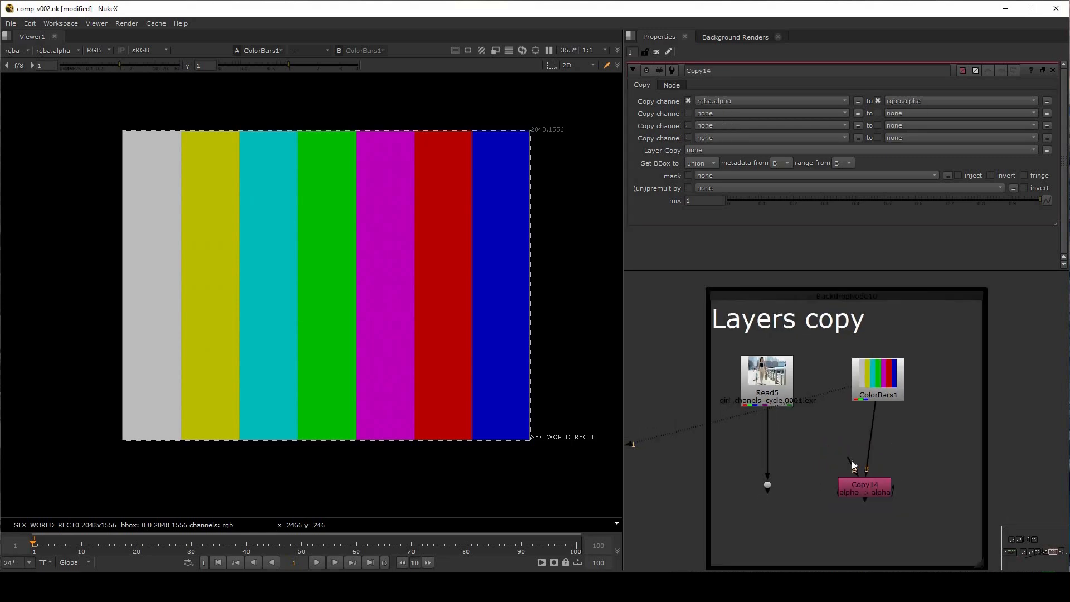
{"action": "left_click_drag", "start_coordinate": [851, 460], "coordinate": [764, 487]}
{"action": "left_click_drag", "start_coordinate": [872, 485], "coordinate": [885, 482]}
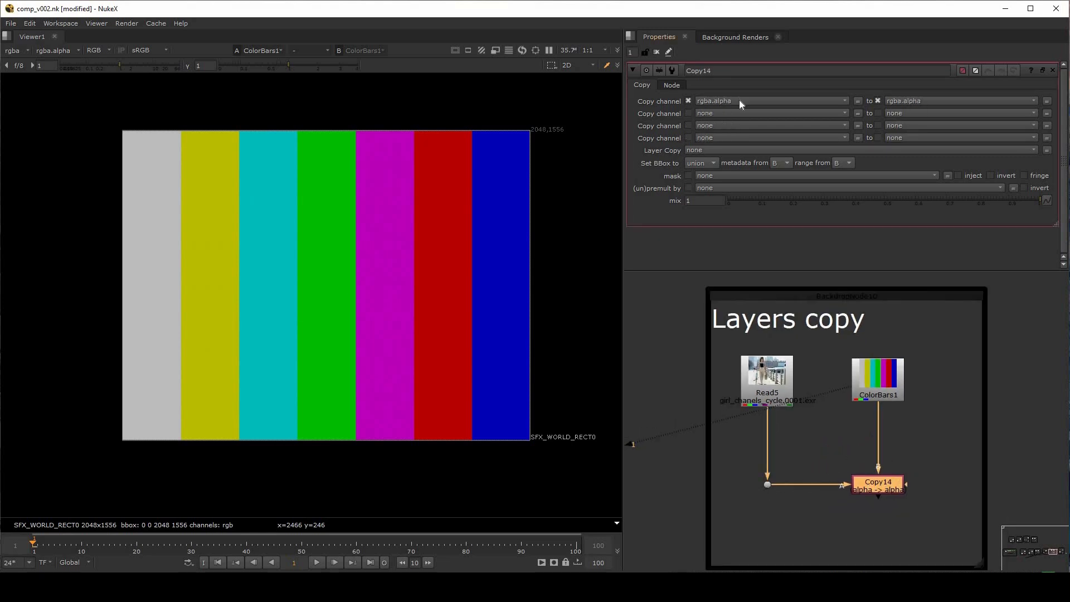
Set both the source and destination of Copy14's first channel row to none
{"action": "left_click", "coordinate": [740, 101]}
{"action": "left_click", "coordinate": [740, 111]}
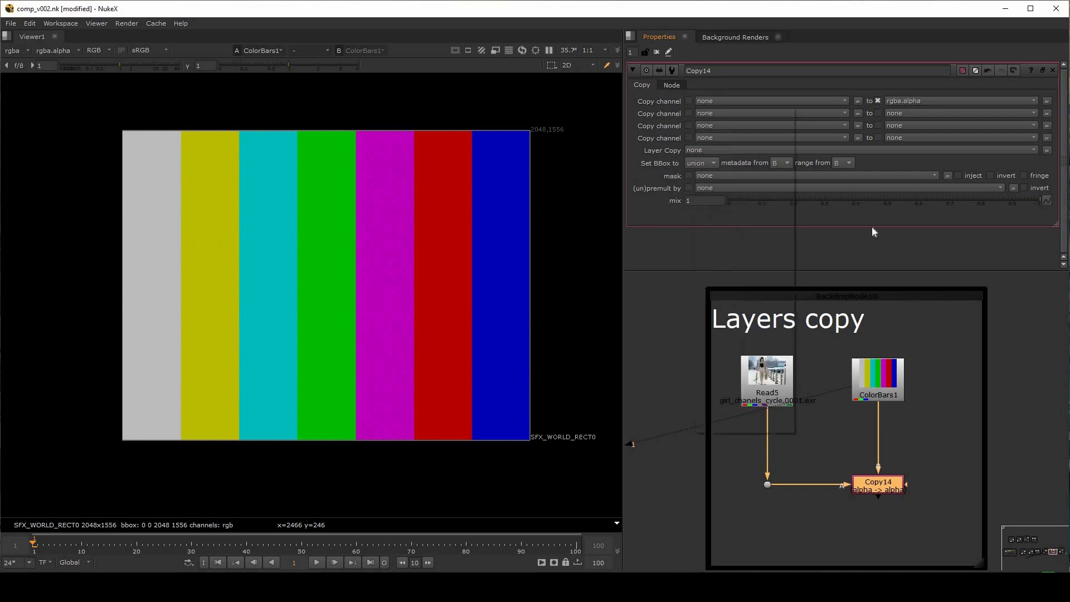
{"action": "left_click", "coordinate": [908, 100]}
{"action": "left_click", "coordinate": [909, 104]}
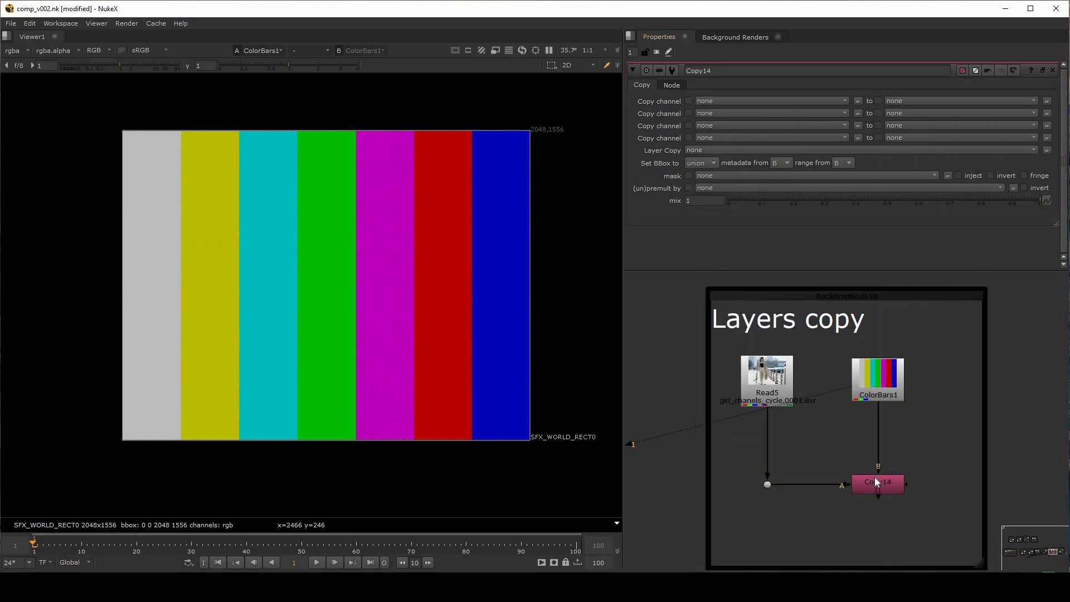
Set Copy14's Layer Copy option to all
{"action": "left_click", "coordinate": [706, 147]}
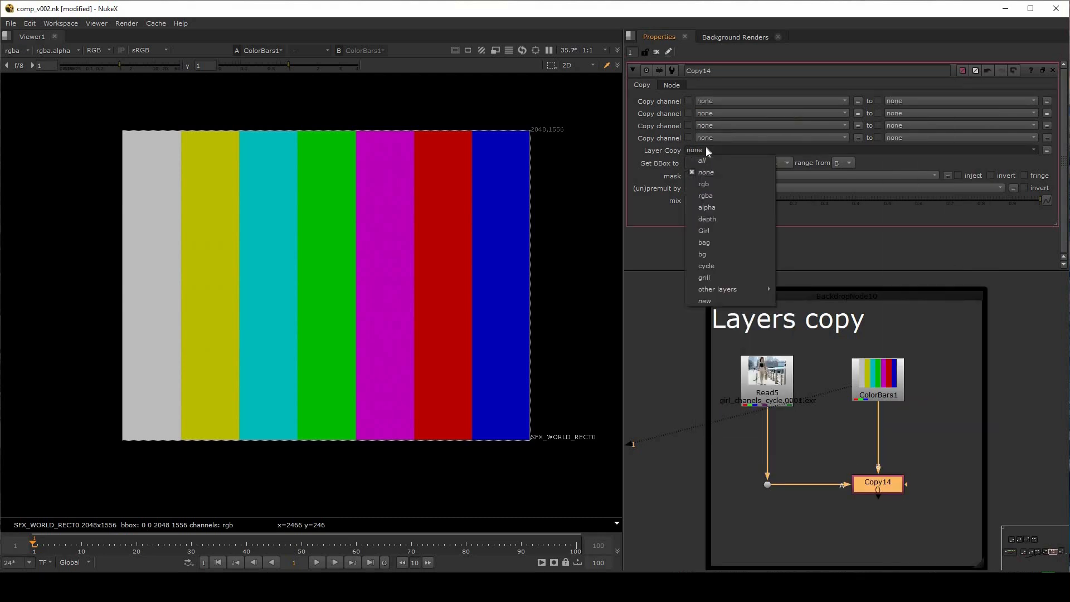
{"action": "left_click", "coordinate": [704, 160]}
{"action": "left_click", "coordinate": [918, 481]}
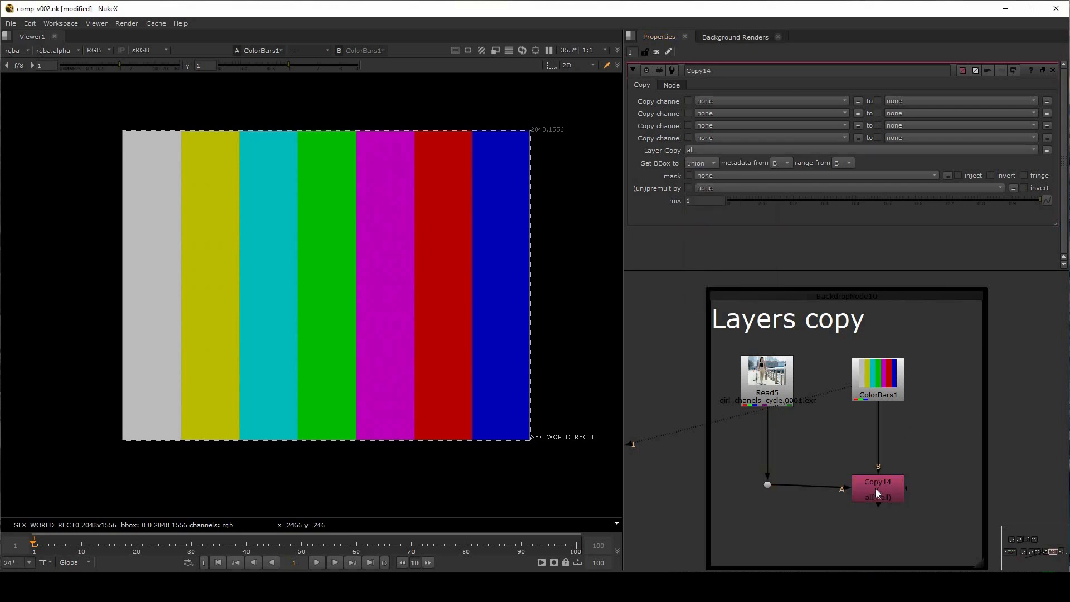
View Copy14's output, nudge the node slightly up level with the dot, and view Read5 for comparison
{"action": "left_click", "coordinate": [873, 490]}
{"action": "key", "text": "1"}
{"action": "left_click_drag", "start_coordinate": [873, 490], "coordinate": [873, 486]}
{"action": "left_click", "coordinate": [770, 380]}
{"action": "key", "text": "1"}
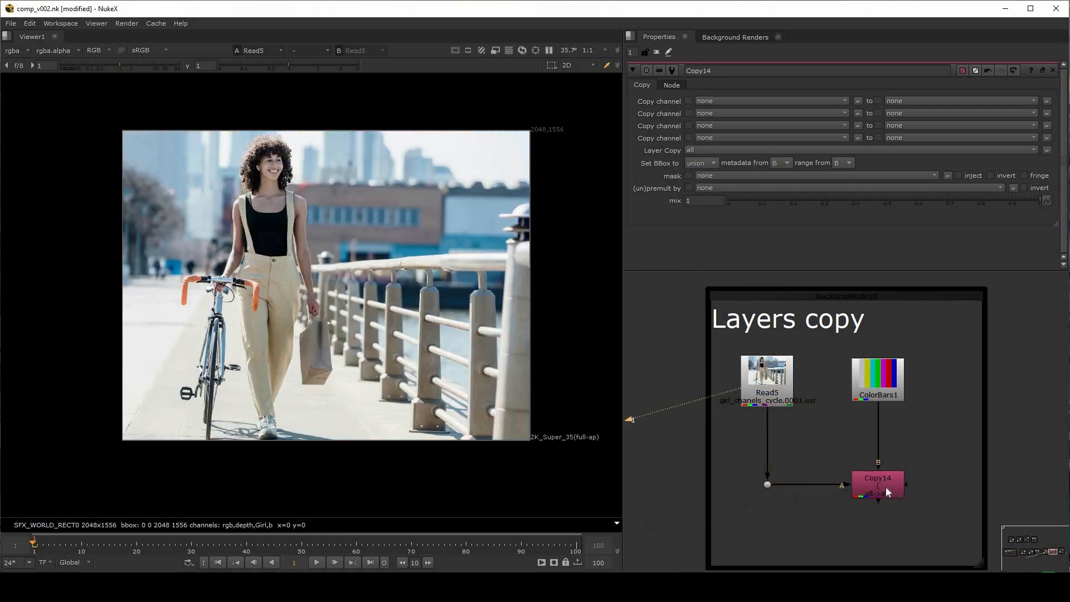
View Copy14's output and examine the layers available in the viewer's layer list
{"action": "left_click", "coordinate": [896, 495]}
{"action": "key", "text": "2"}
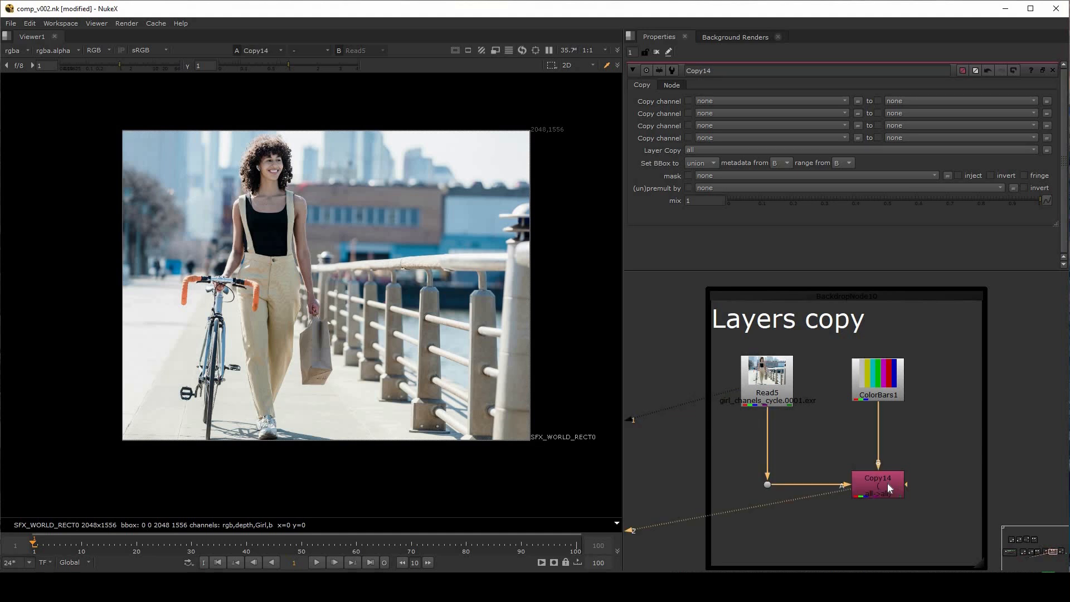
{"action": "left_click", "coordinate": [888, 486]}
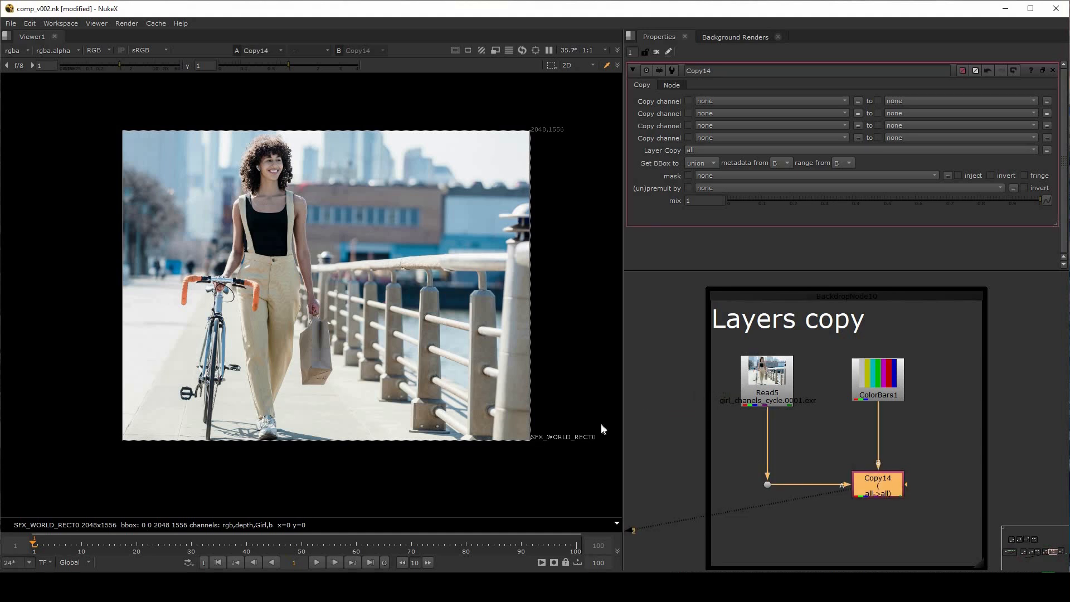
{"action": "left_click", "coordinate": [15, 50]}
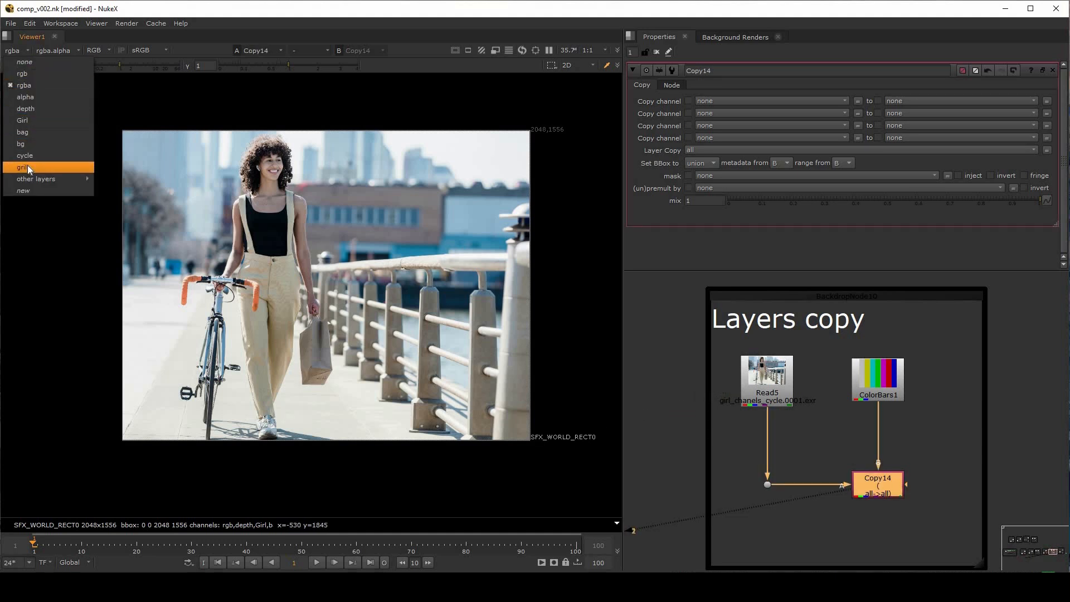
Add a second Copy node below Copy14 with input A from the dot and input B from ColorBars1
{"action": "left_click", "coordinate": [808, 542]}
{"action": "key", "text": "k"}
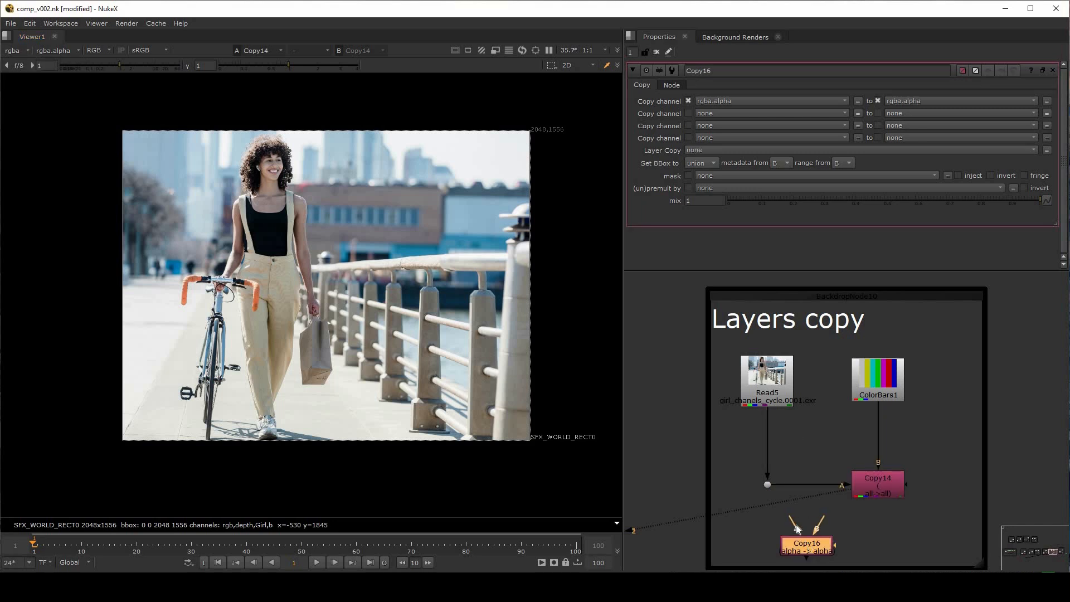
{"action": "left_click_drag", "start_coordinate": [796, 524], "coordinate": [768, 485]}
{"action": "left_click_drag", "start_coordinate": [872, 434], "coordinate": [885, 387]}
{"action": "middle_click_drag", "start_coordinate": [857, 515], "coordinate": [866, 465]}
{"action": "scroll", "coordinate": [866, 466], "scroll_direction": "up", "scroll_amount": 1}
{"action": "left_click", "coordinate": [861, 471]}
{"action": "left_click", "coordinate": [814, 508]}
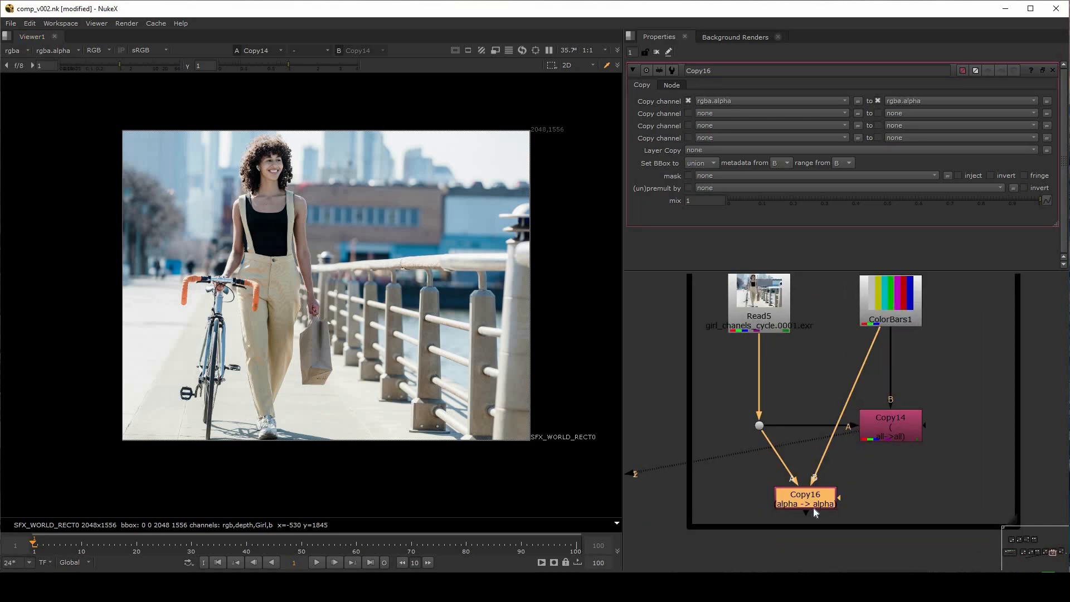
View the outputs of Copy16 and Copy14 in turn and examine the layers available from Copy14
{"action": "key", "text": "1"}
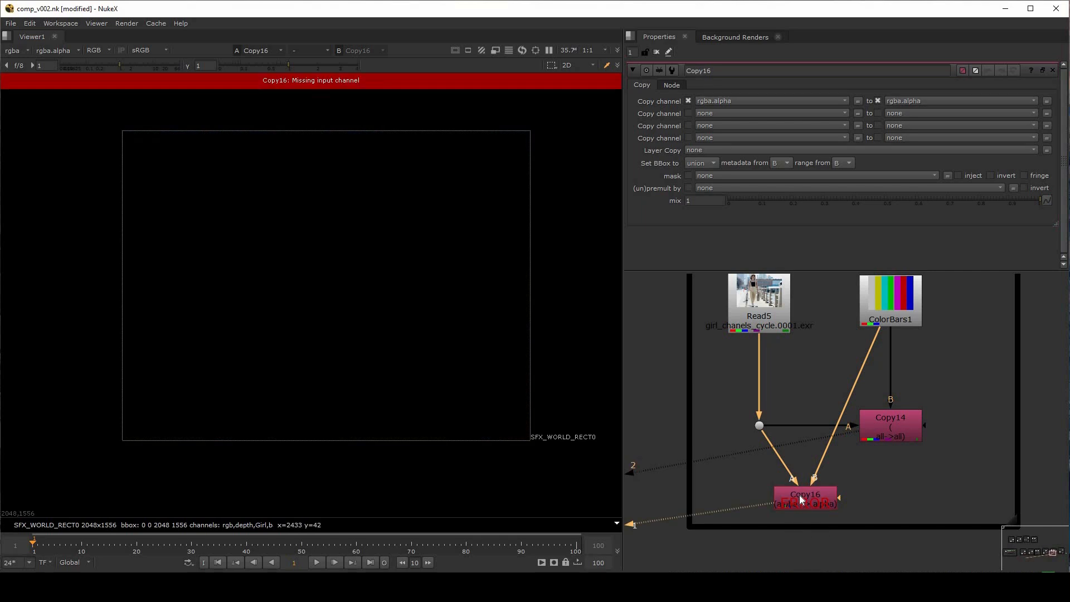
{"action": "left_click", "coordinate": [32, 53]}
{"action": "left_click", "coordinate": [878, 474]}
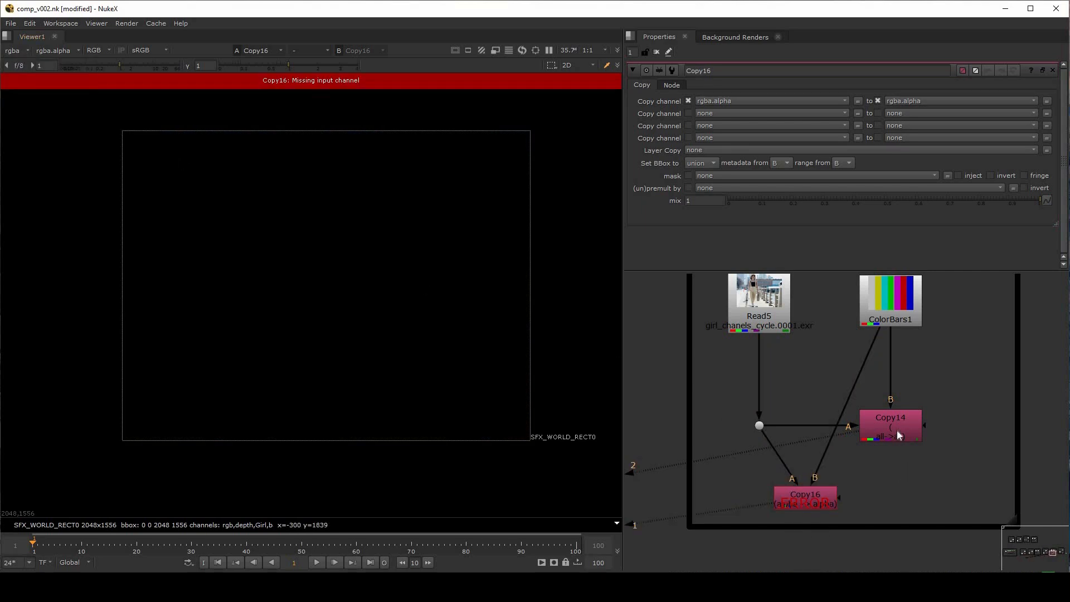
{"action": "left_click", "coordinate": [899, 435]}
{"action": "key", "text": "2"}
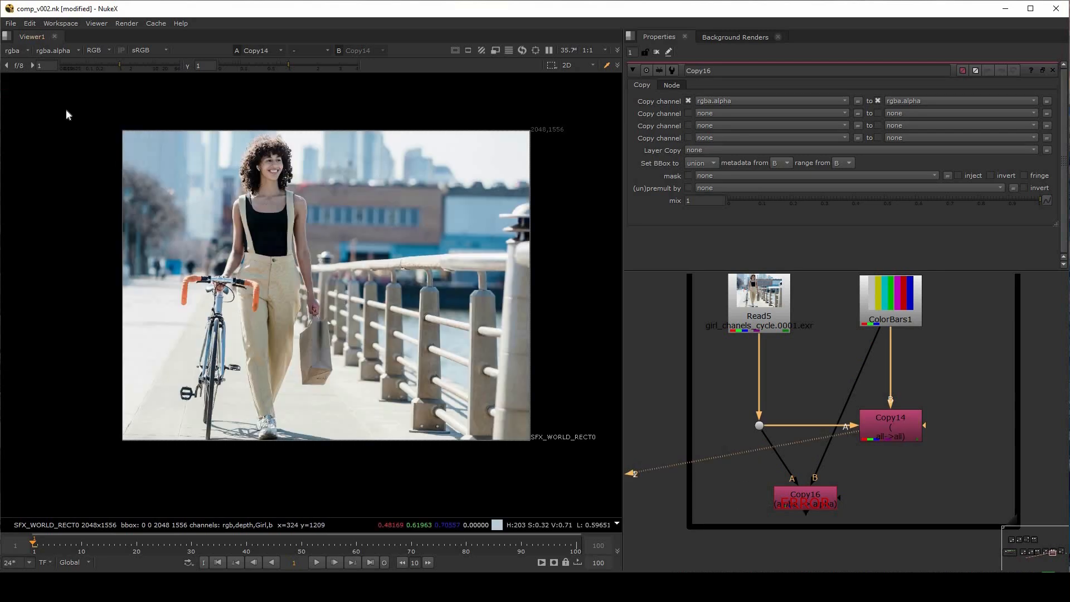
{"action": "left_click", "coordinate": [17, 50]}
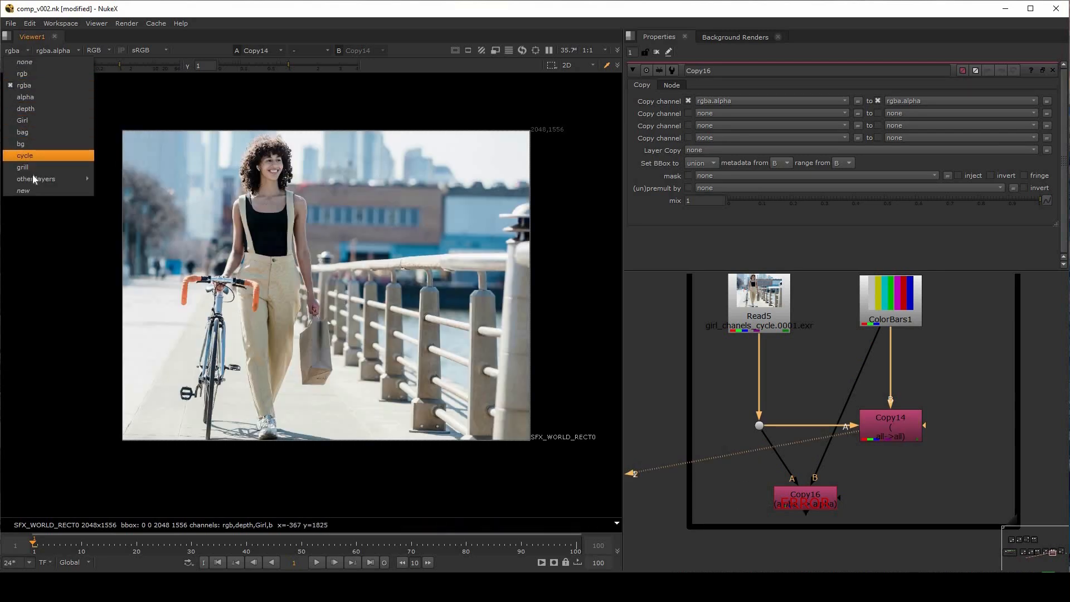
{"action": "left_click", "coordinate": [871, 461]}
{"action": "left_click", "coordinate": [904, 430]}
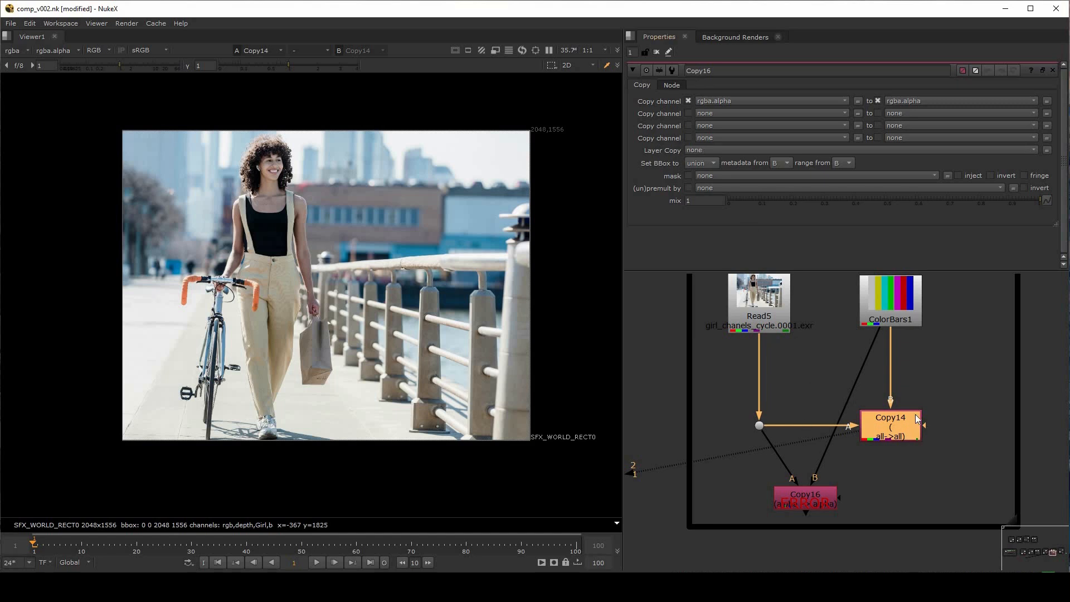
Set Copy14's Layer Copy option to Girl and display the Girl layer in the viewer
{"action": "double_click", "coordinate": [899, 434]}
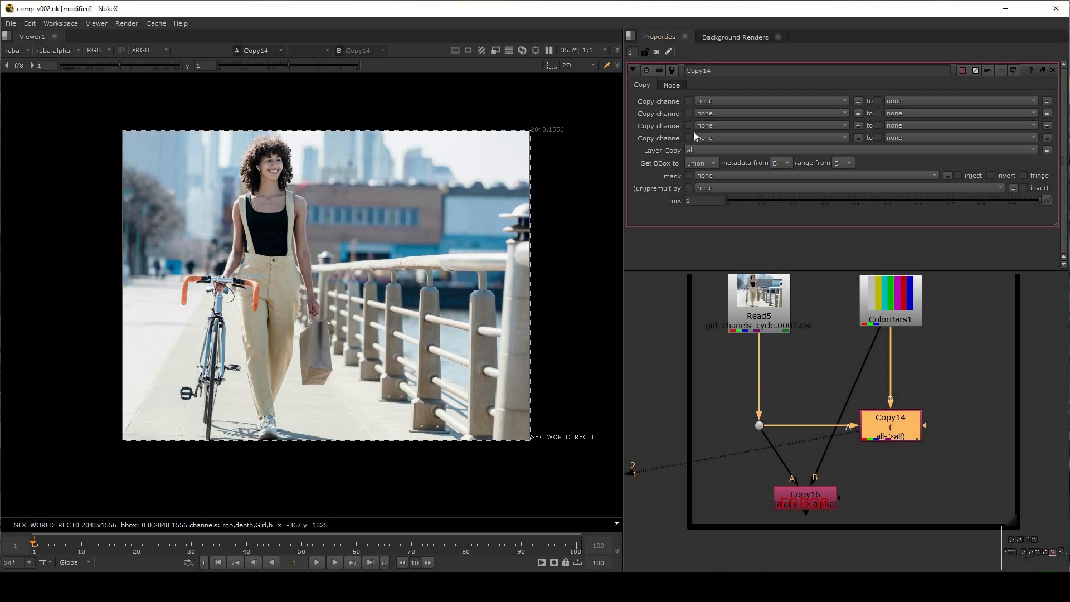
{"action": "left_click", "coordinate": [710, 150]}
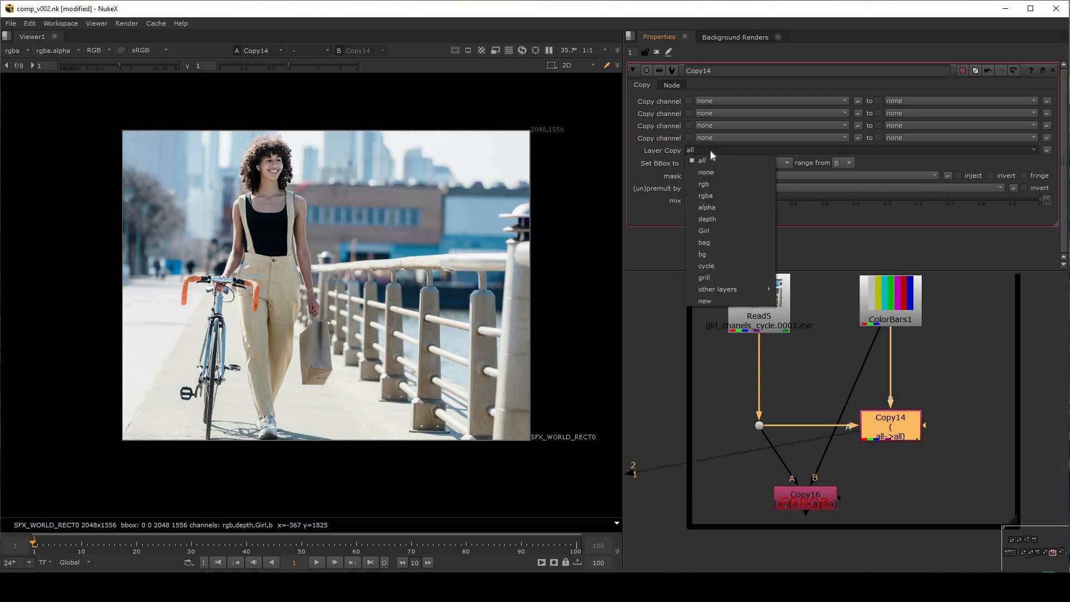
{"action": "left_click", "coordinate": [715, 229]}
{"action": "left_click", "coordinate": [17, 51]}
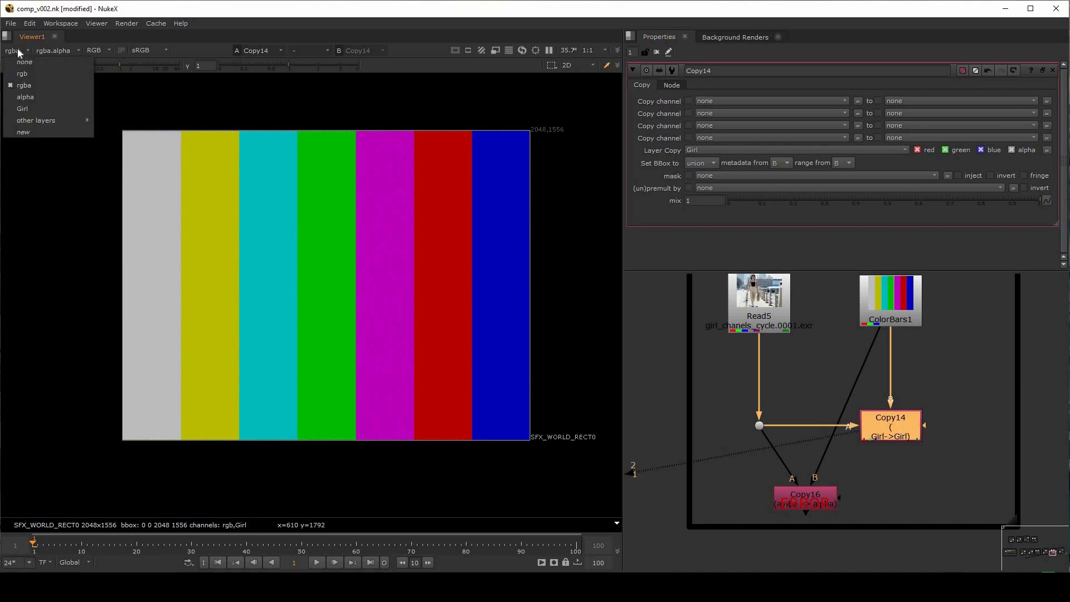
{"action": "left_click", "coordinate": [25, 109]}
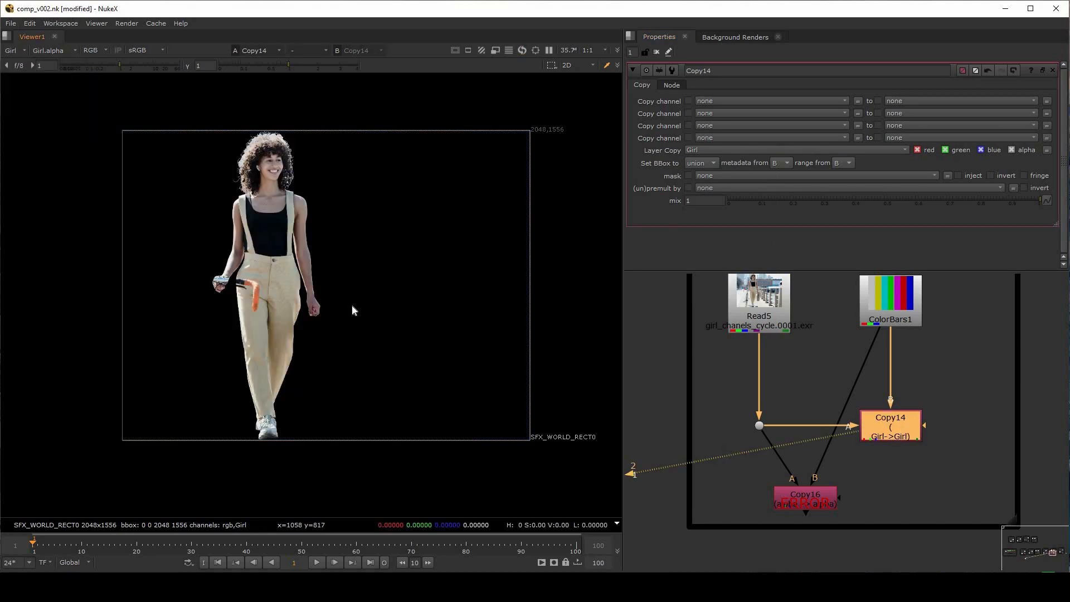
Set Copy14's Layer Copy option to bg and display the bg layer in the viewer
{"action": "left_click", "coordinate": [725, 150]}
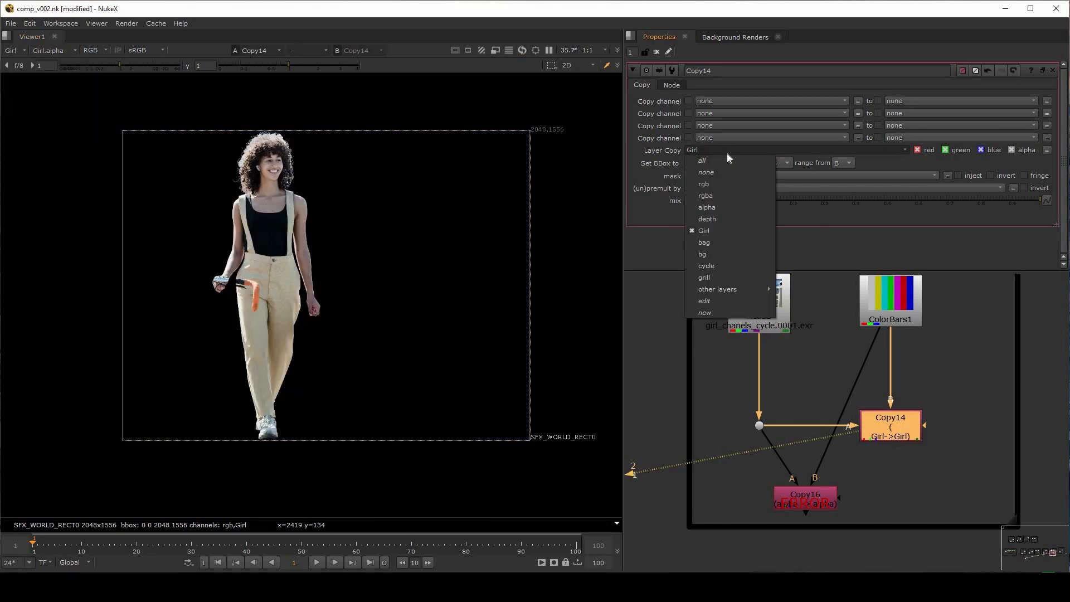
{"action": "left_click", "coordinate": [719, 255]}
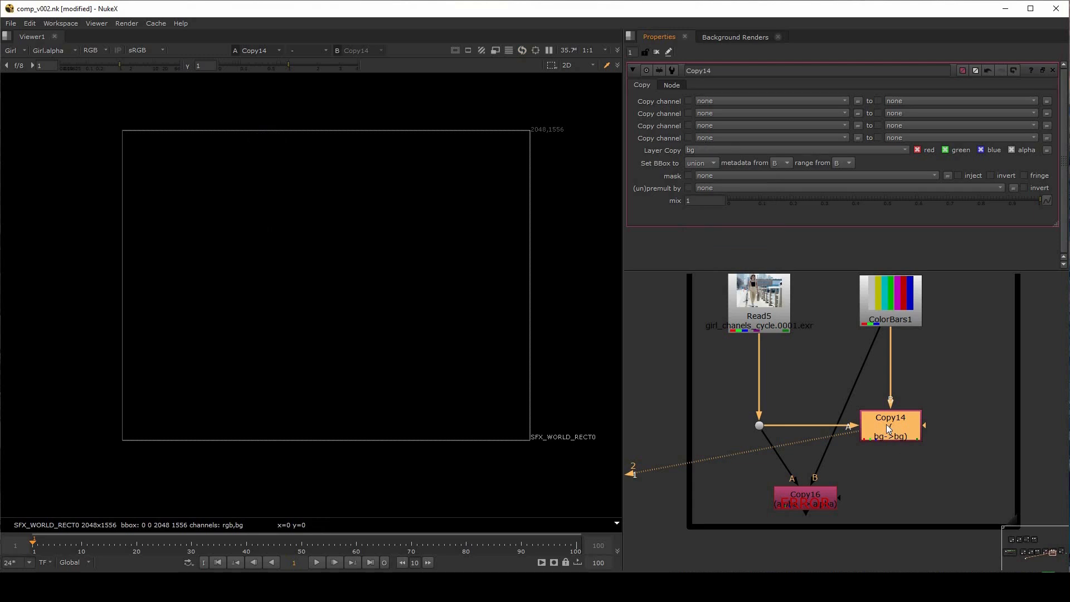
{"action": "left_click", "coordinate": [23, 52]}
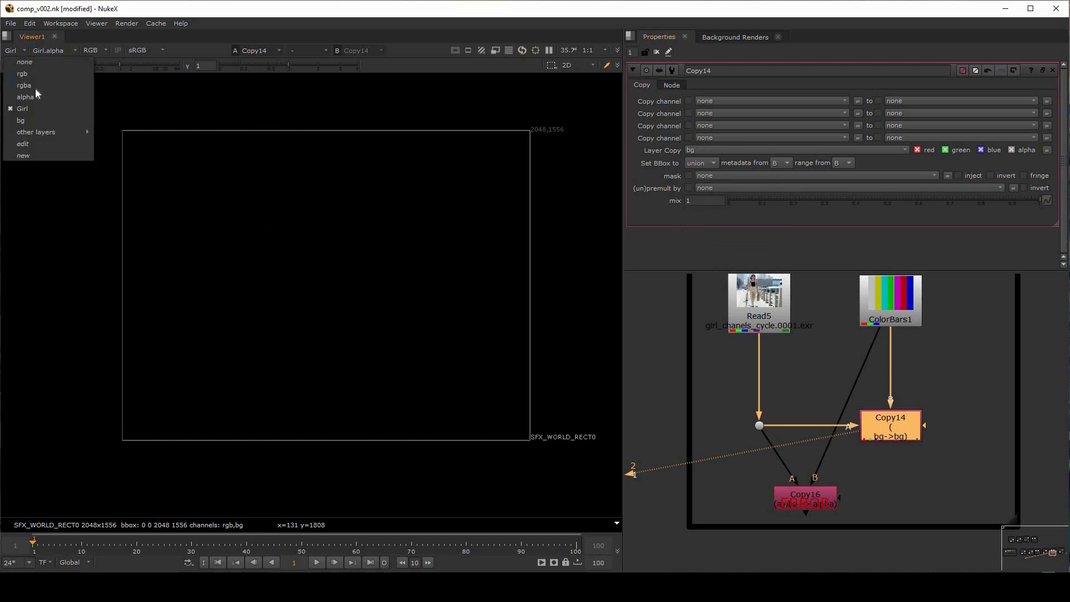
{"action": "left_click", "coordinate": [29, 118]}
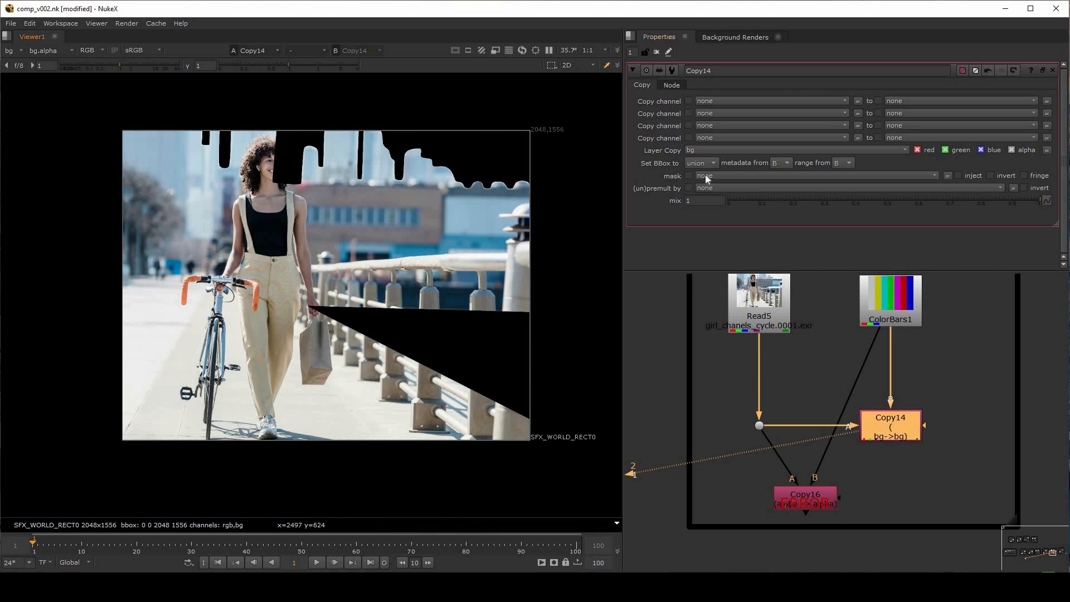
Restore Copy14's Layer Copy option to all and delete the Copy16 node
{"action": "left_click", "coordinate": [705, 150]}
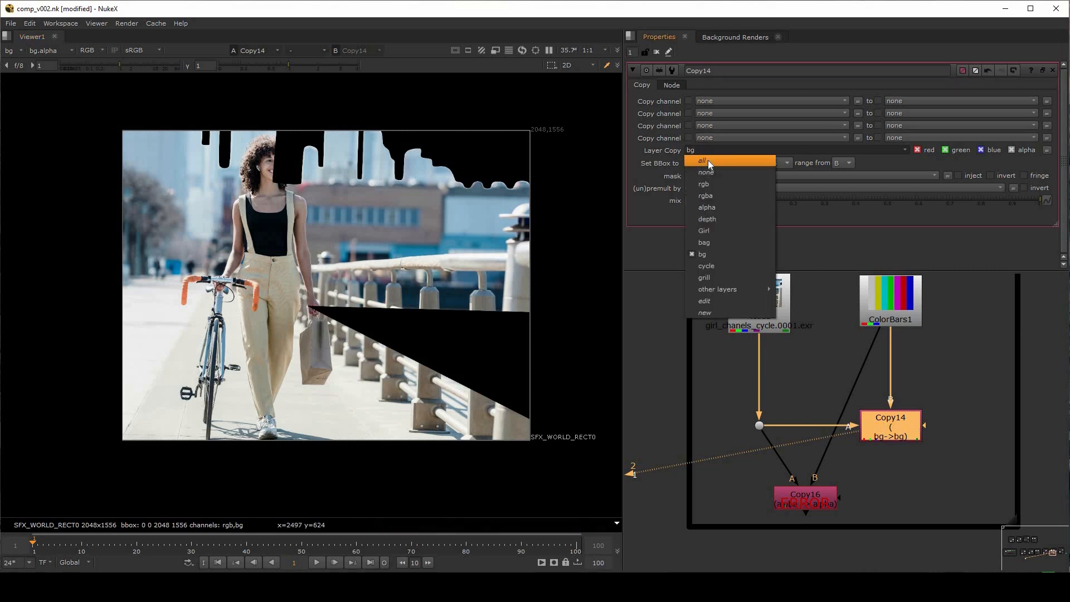
{"action": "left_click", "coordinate": [708, 160]}
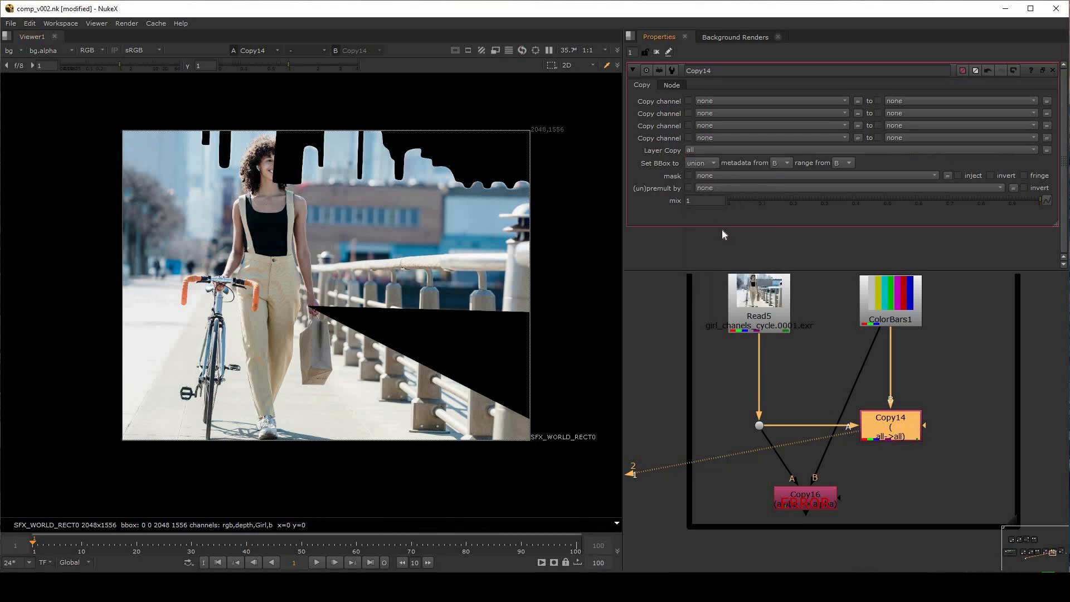
{"action": "left_click", "coordinate": [811, 495]}
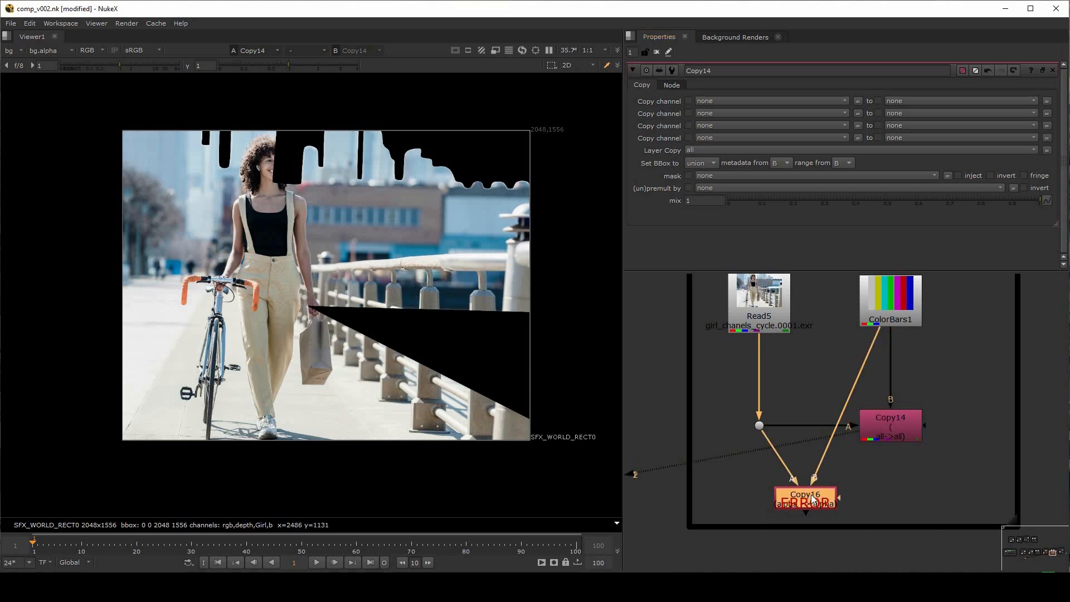
{"action": "key", "text": "Delete"}
{"action": "middle_click_drag", "start_coordinate": [819, 378], "coordinate": [797, 436]}
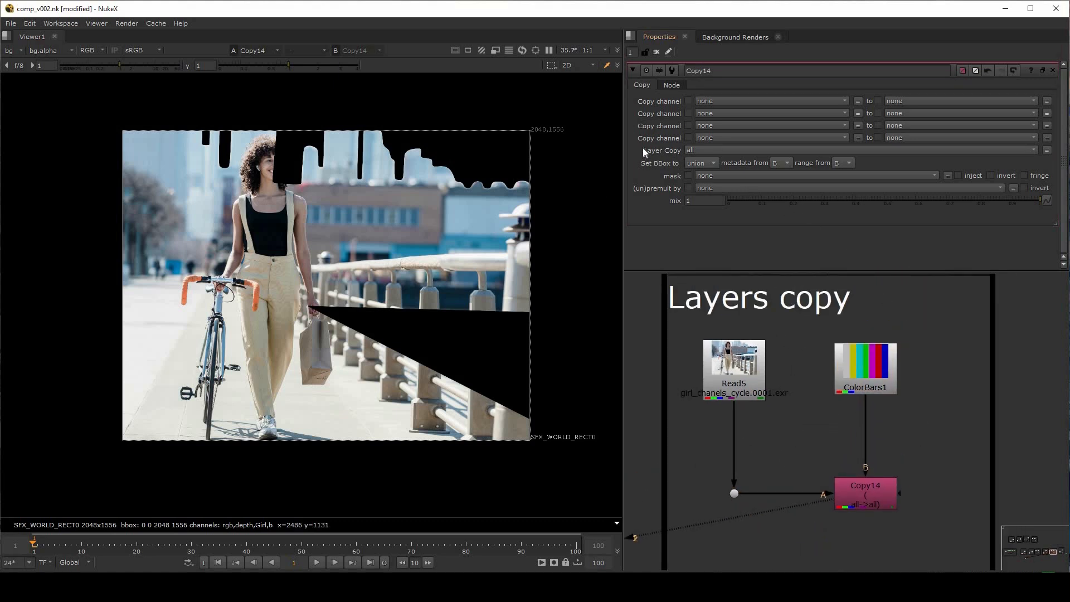
View CheckerBoard6 and Constant6 in the Set Bbox, Mask, Unpremult and Mix group, and set the viewer layer to rgba
{"action": "left_click", "coordinate": [689, 148]}
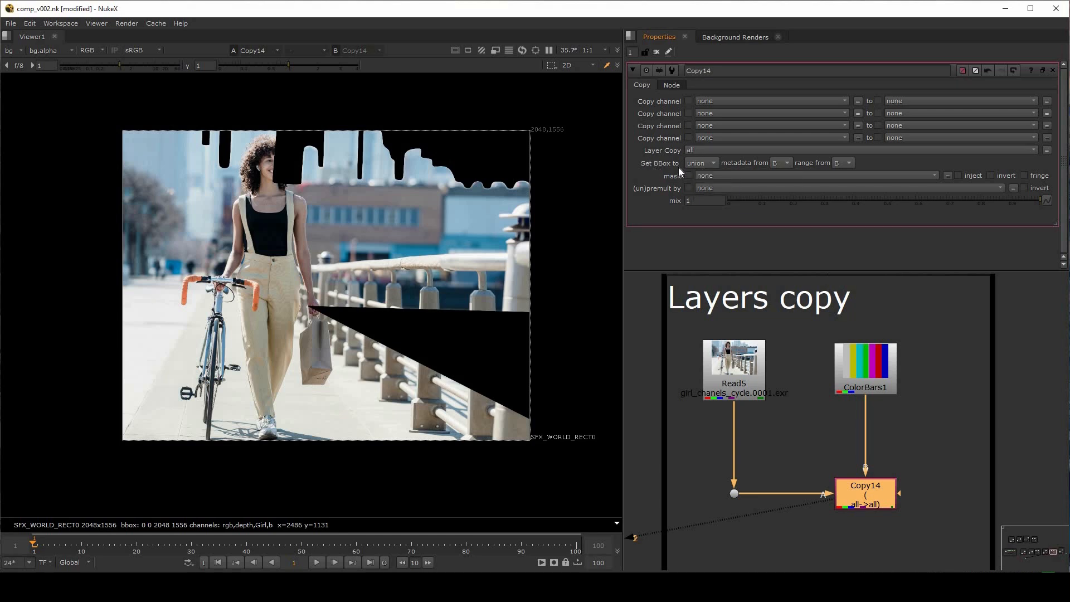
{"action": "scroll", "coordinate": [863, 333], "scroll_direction": "down", "scroll_amount": 2}
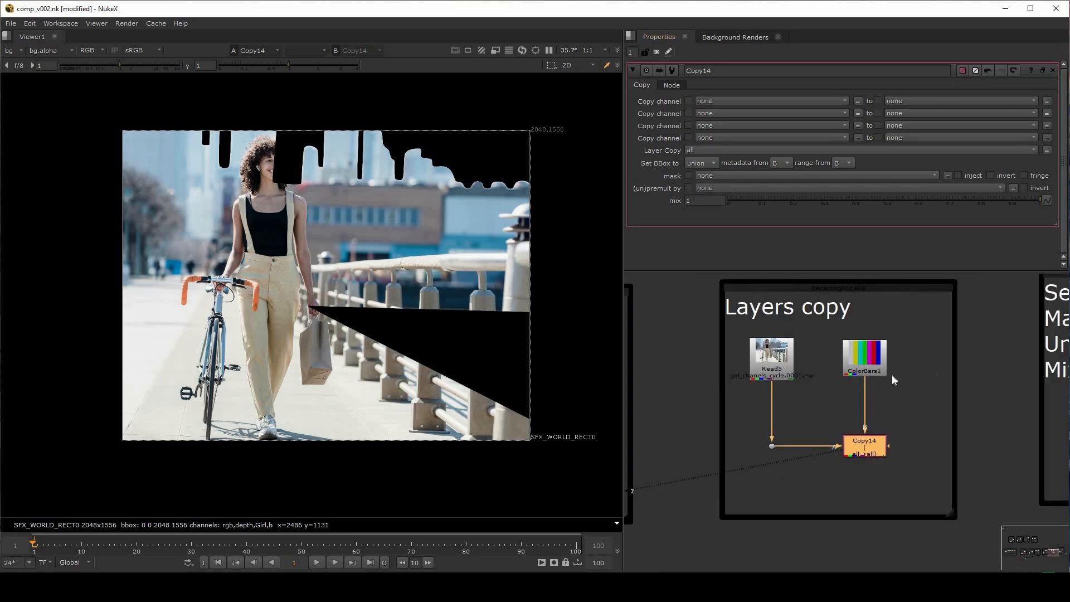
{"action": "middle_click_drag", "start_coordinate": [892, 375], "coordinate": [618, 369]}
{"action": "scroll", "coordinate": [842, 398], "scroll_direction": "up", "scroll_amount": 2}
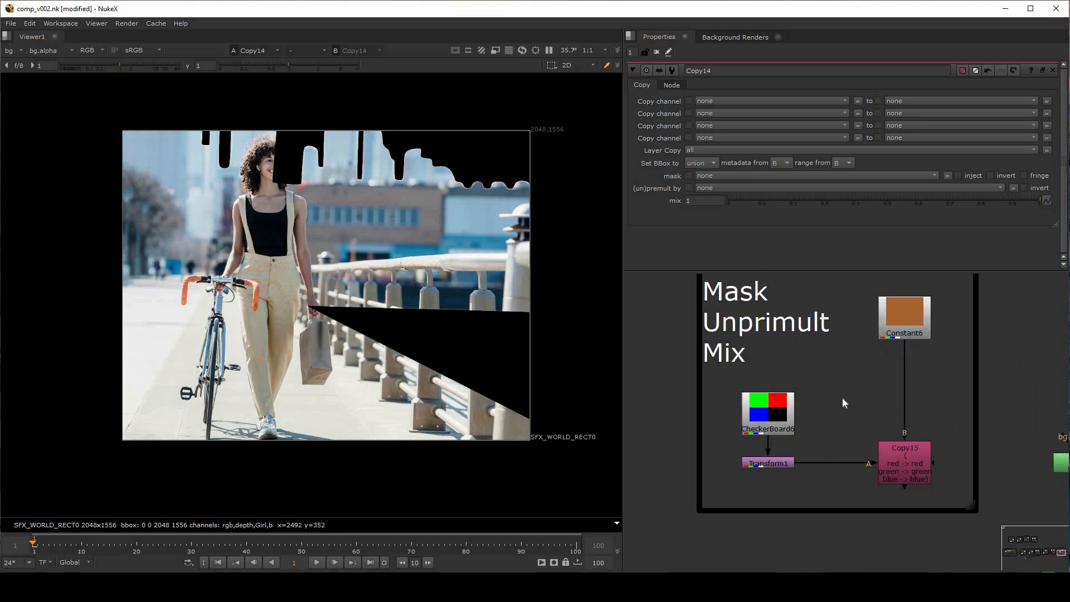
{"action": "left_click", "coordinate": [782, 416]}
{"action": "key", "text": "1"}
{"action": "left_click", "coordinate": [911, 319]}
{"action": "key", "text": "1"}
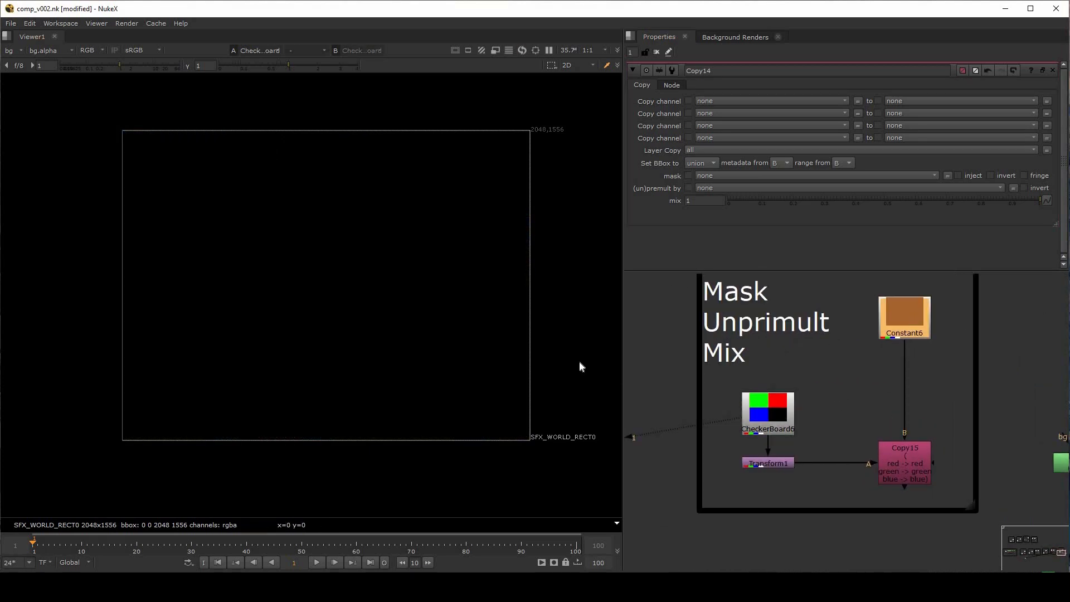
{"action": "left_click", "coordinate": [12, 50]}
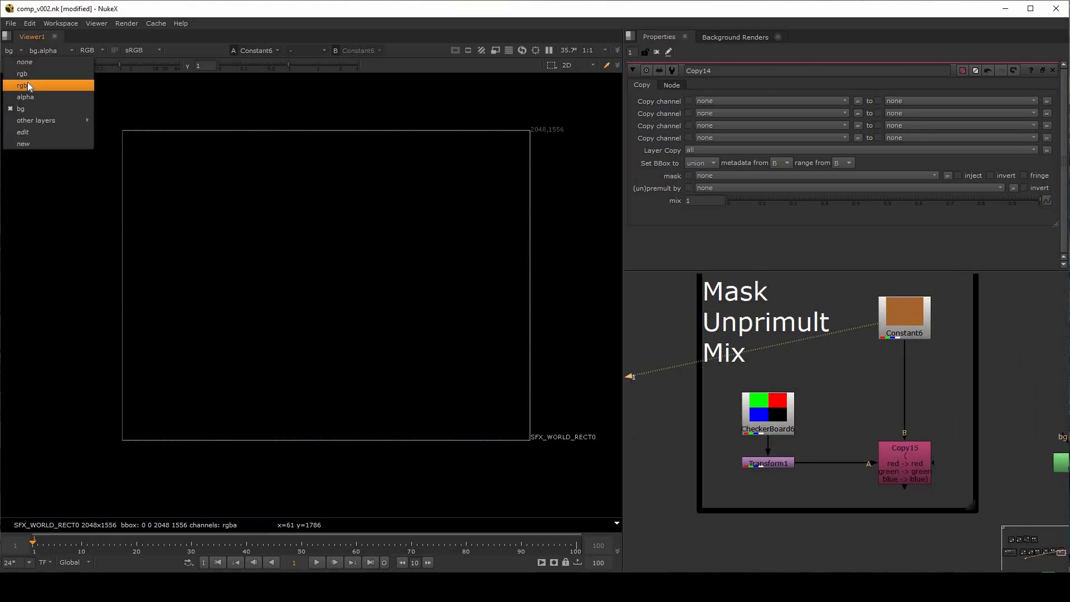
{"action": "left_click", "coordinate": [28, 87]}
Compare the rgba images of CheckerBoard6 and Constant6 by viewing them alternately
{"action": "left_click", "coordinate": [770, 414]}
{"action": "key", "text": "1"}
{"action": "left_click", "coordinate": [907, 317]}
{"action": "key", "text": "1"}
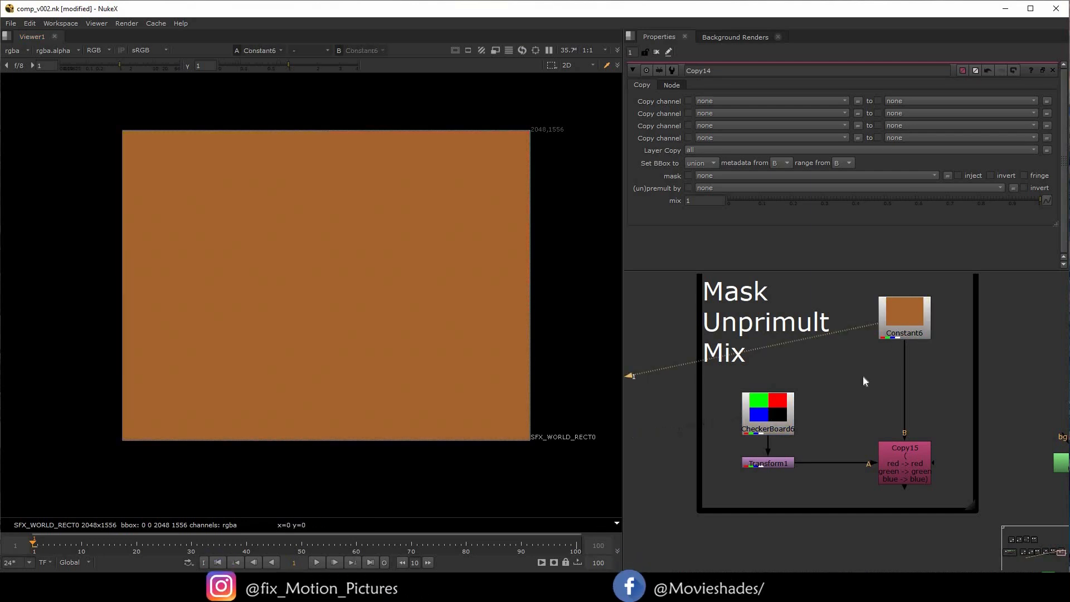
{"action": "scroll", "coordinate": [863, 376], "scroll_direction": "down", "scroll_amount": 2}
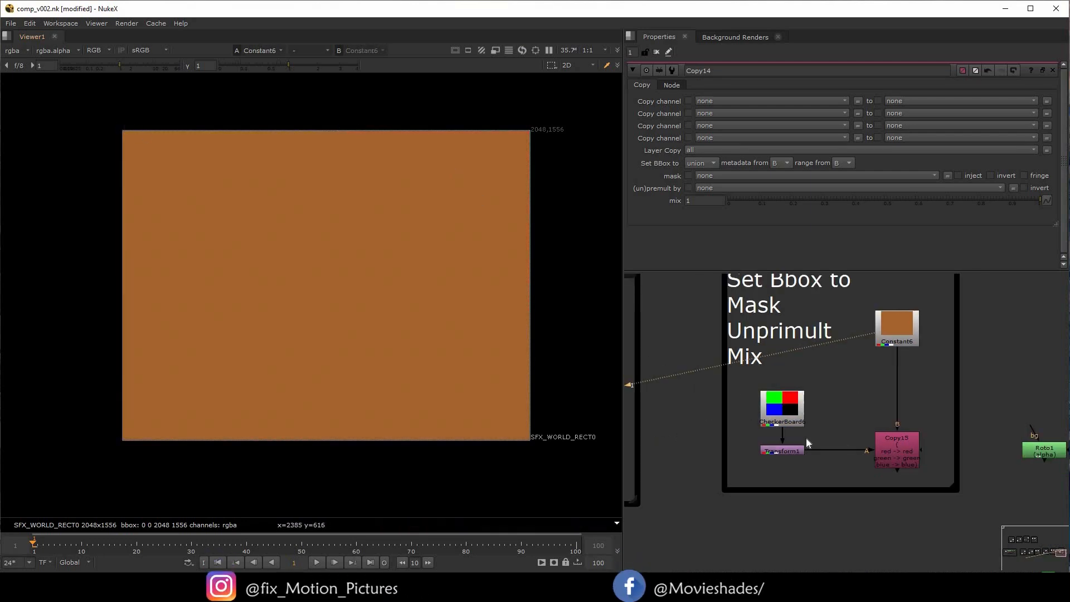
{"action": "left_click", "coordinate": [778, 414]}
{"action": "key", "text": "1"}
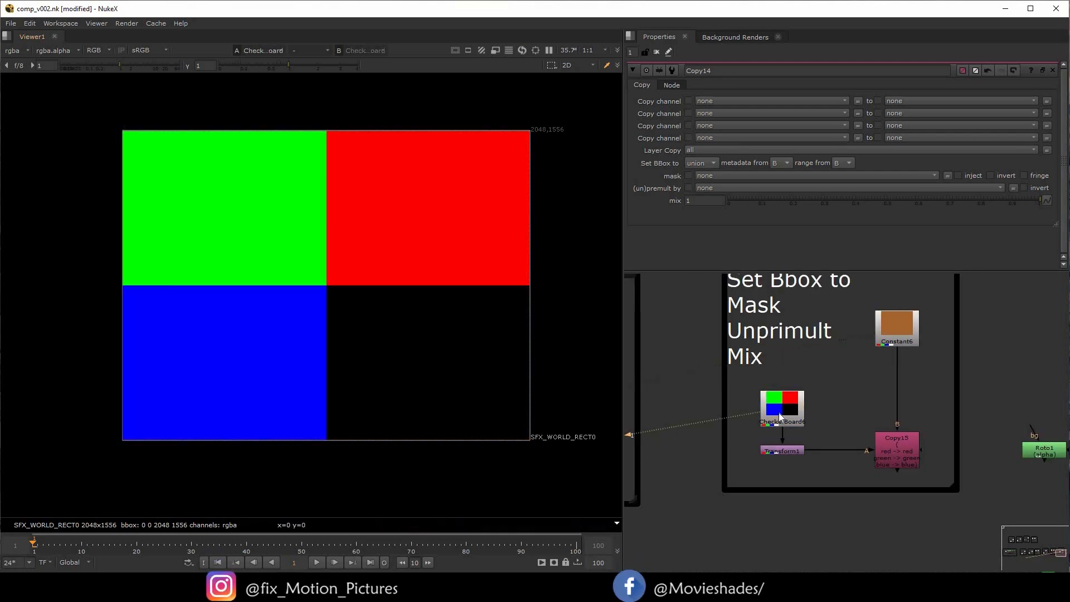
View Transform1 below CheckerBoard6 and set its scale to 2
{"action": "left_click", "coordinate": [785, 451]}
{"action": "key", "text": "1"}
{"action": "double_click", "coordinate": [785, 452]}
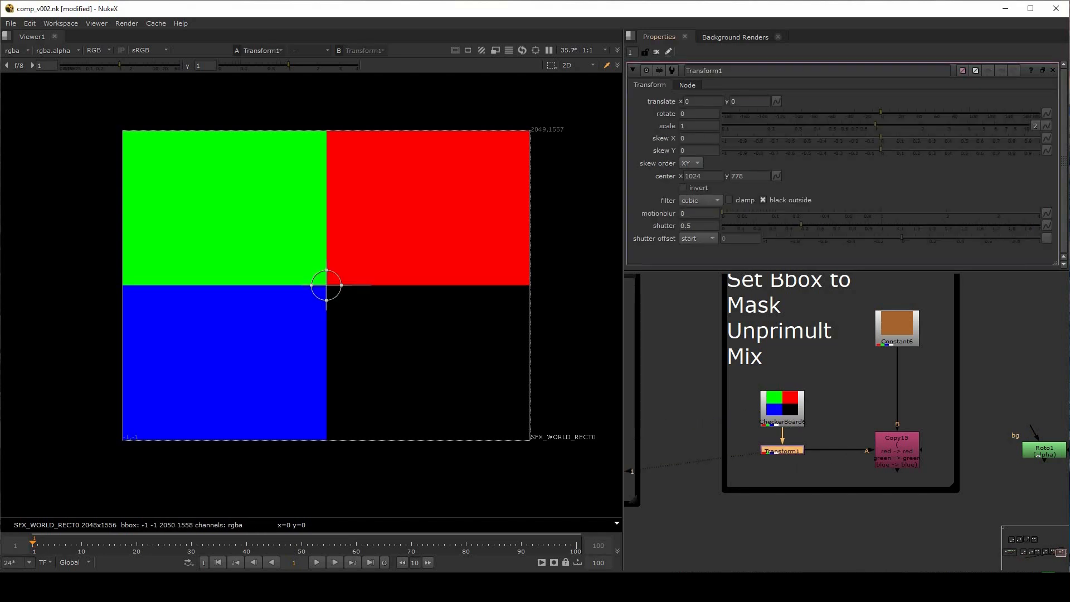
{"action": "double_click", "coordinate": [692, 126]}
{"action": "type", "text": "2"}
{"action": "key", "text": "Return"}
{"action": "scroll", "coordinate": [432, 189], "scroll_direction": "down", "scroll_amount": 3}
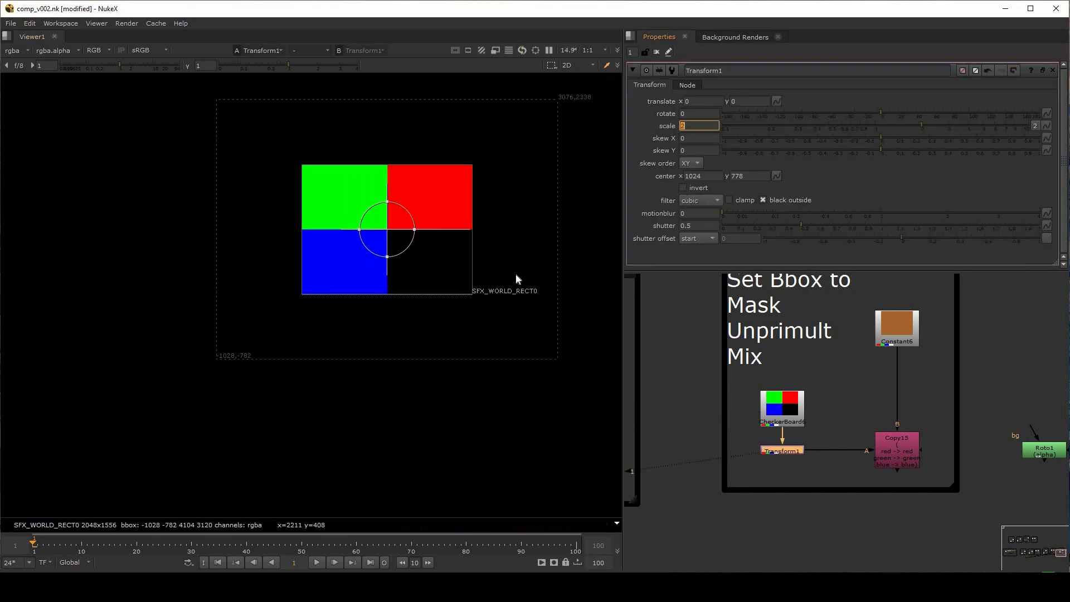
{"action": "middle_click_drag", "start_coordinate": [516, 274], "coordinate": [455, 305]}
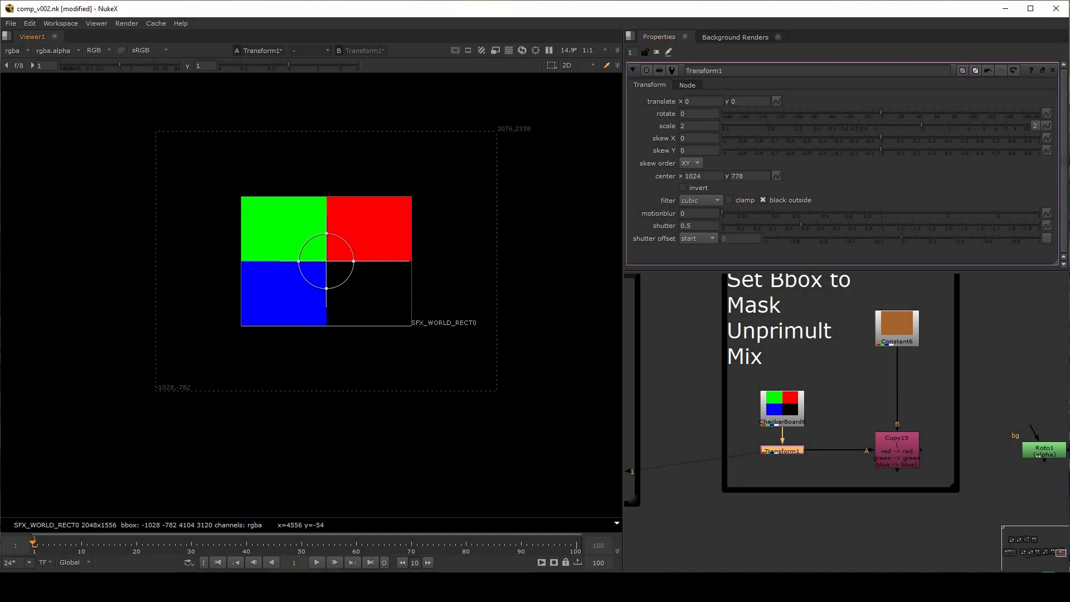
Switch Transform1's scale to 1 and back to 2 to compare the bounding boxes
{"action": "double_click", "coordinate": [692, 126]}
{"action": "type", "text": "1"}
{"action": "key", "text": "Return"}
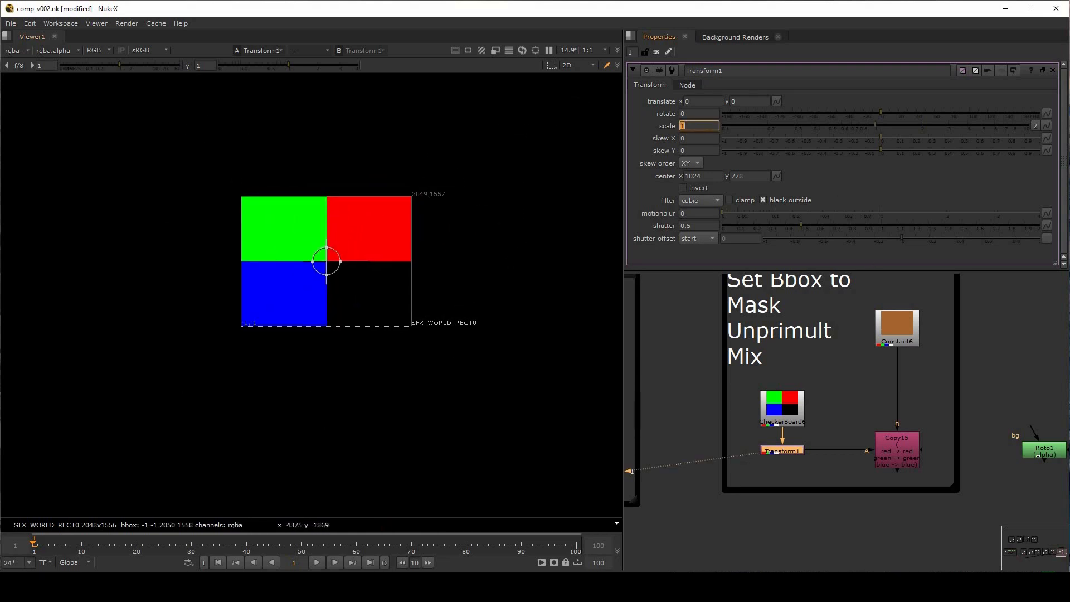
{"action": "type", "text": "2"}
{"action": "key", "text": "Return"}
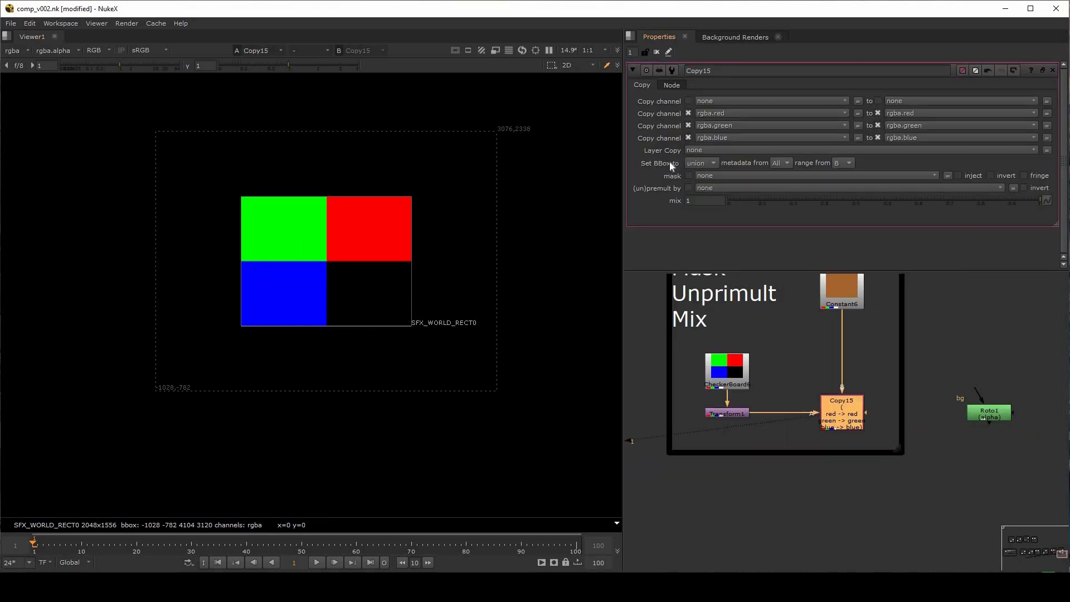
Set Copy15's bounding box to the B side
{"action": "left_click", "coordinate": [701, 162]}
{"action": "left_click", "coordinate": [707, 173]}
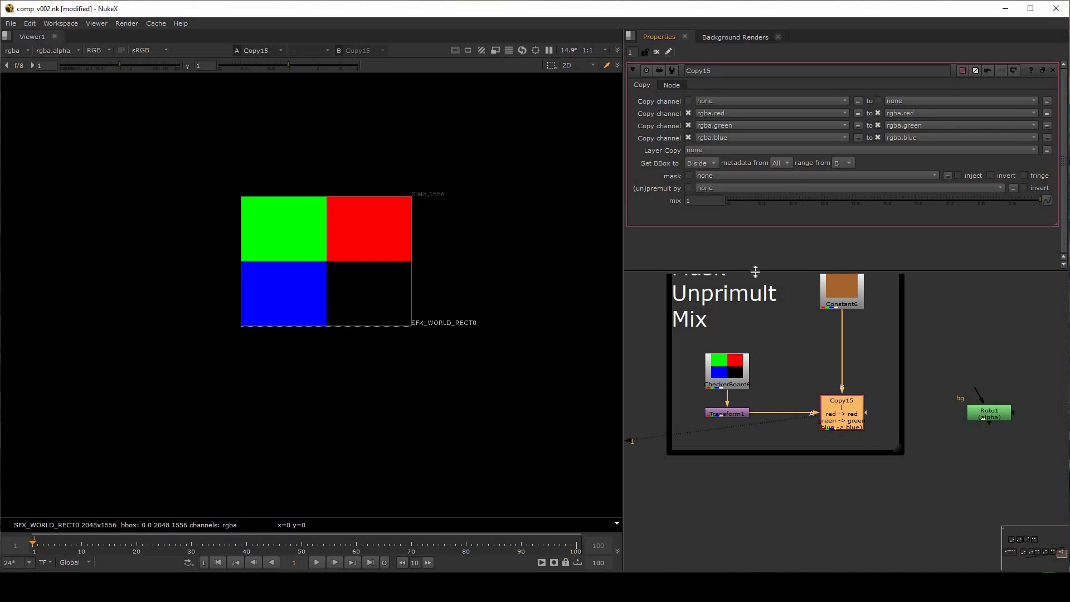
{"action": "left_click", "coordinate": [812, 323]}
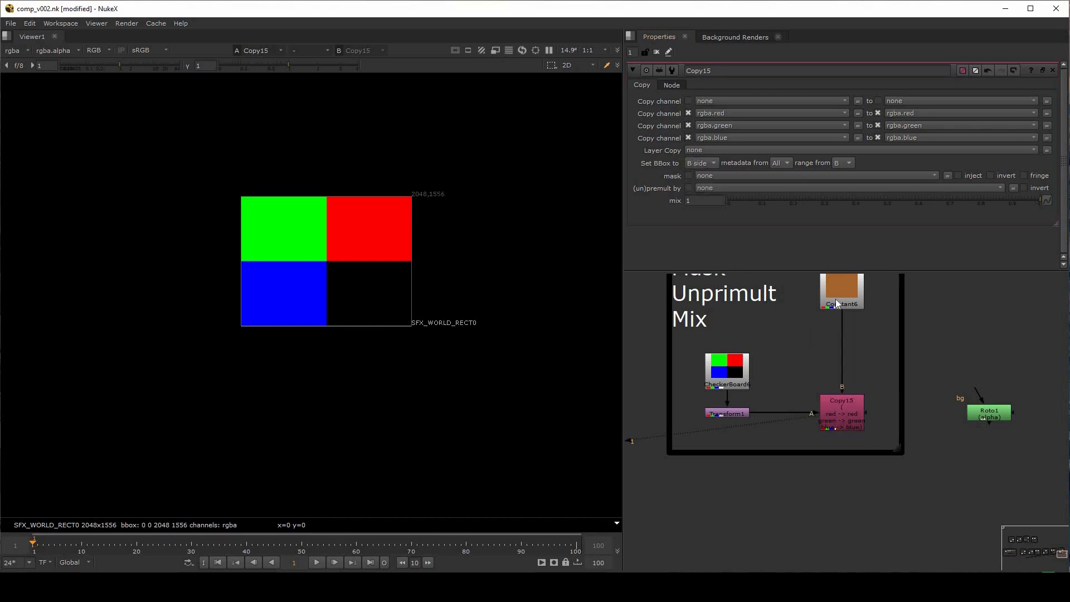
View Constant6 and inspect the edges of its bounding box
{"action": "left_click", "coordinate": [838, 304]}
{"action": "key", "text": "1"}
{"action": "scroll", "coordinate": [345, 191], "scroll_direction": "up", "scroll_amount": 5}
{"action": "scroll", "coordinate": [144, 193], "scroll_direction": "up", "scroll_amount": 2}
{"action": "middle_click_drag", "start_coordinate": [96, 225], "coordinate": [150, 206]}
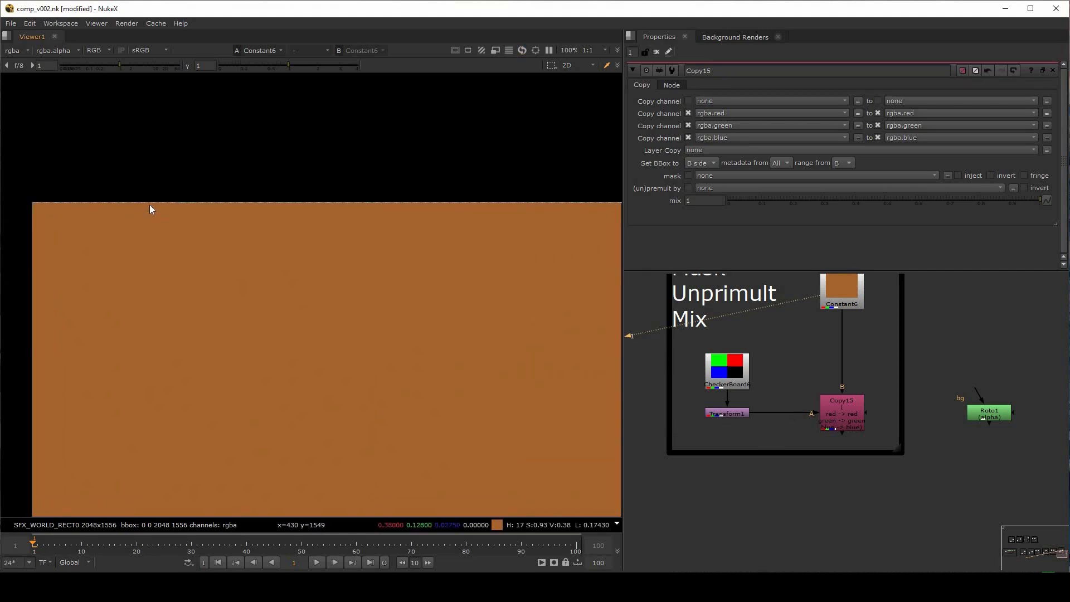
{"action": "scroll", "coordinate": [242, 268], "scroll_direction": "down", "scroll_amount": 3}
{"action": "scroll", "coordinate": [404, 308], "scroll_direction": "down", "scroll_amount": 2}
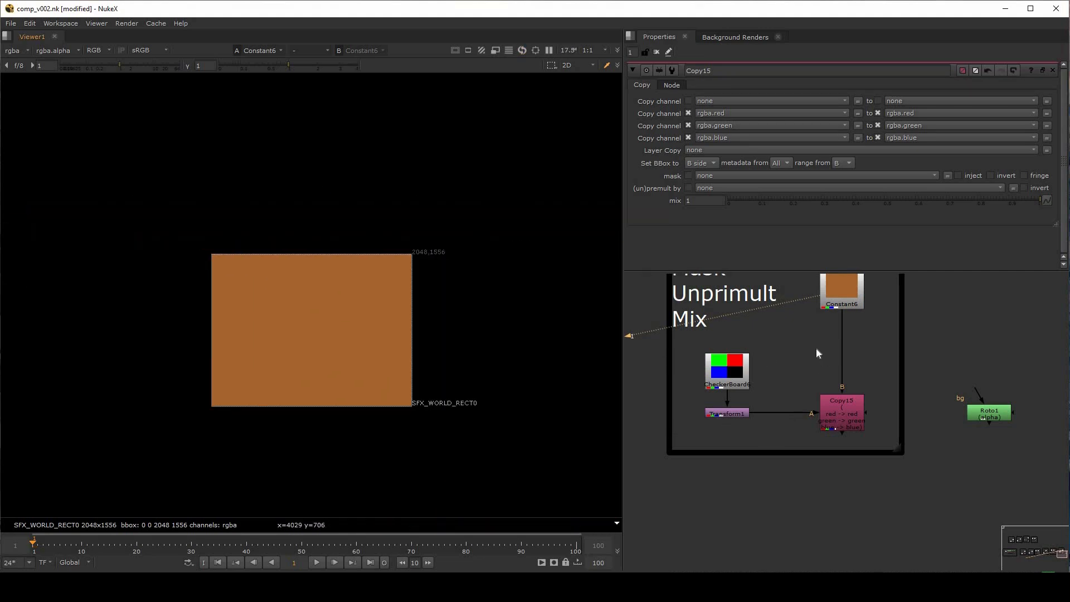
{"action": "middle_click_drag", "start_coordinate": [817, 343], "coordinate": [808, 346]}
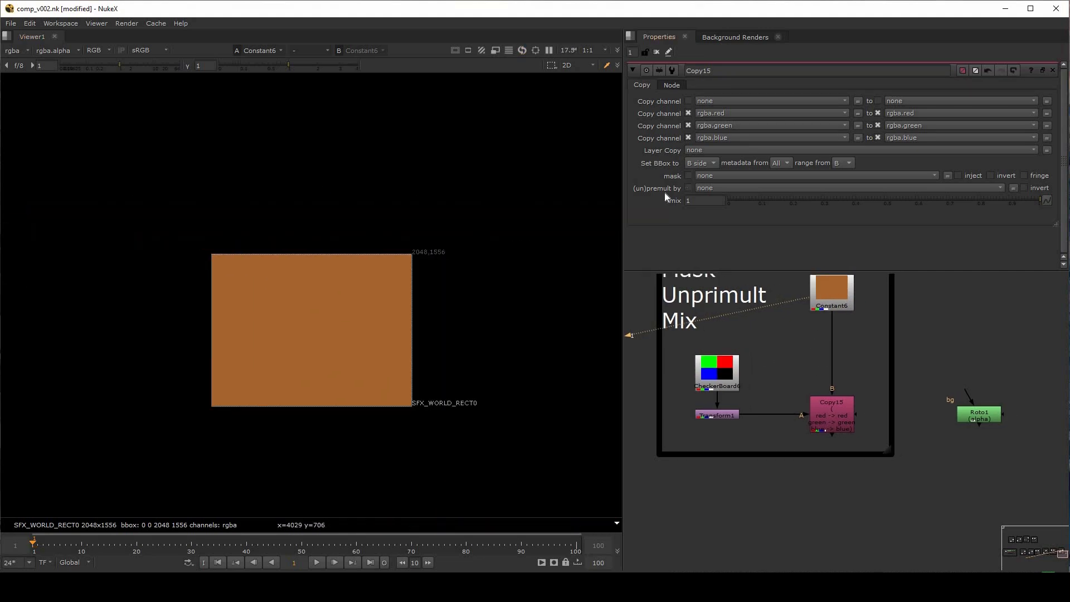
View Transform1 and Copy15 in turn to compare their bounding boxes
{"action": "left_click", "coordinate": [735, 413]}
{"action": "key", "text": "1"}
{"action": "scroll", "coordinate": [454, 325], "scroll_direction": "down", "scroll_amount": 1}
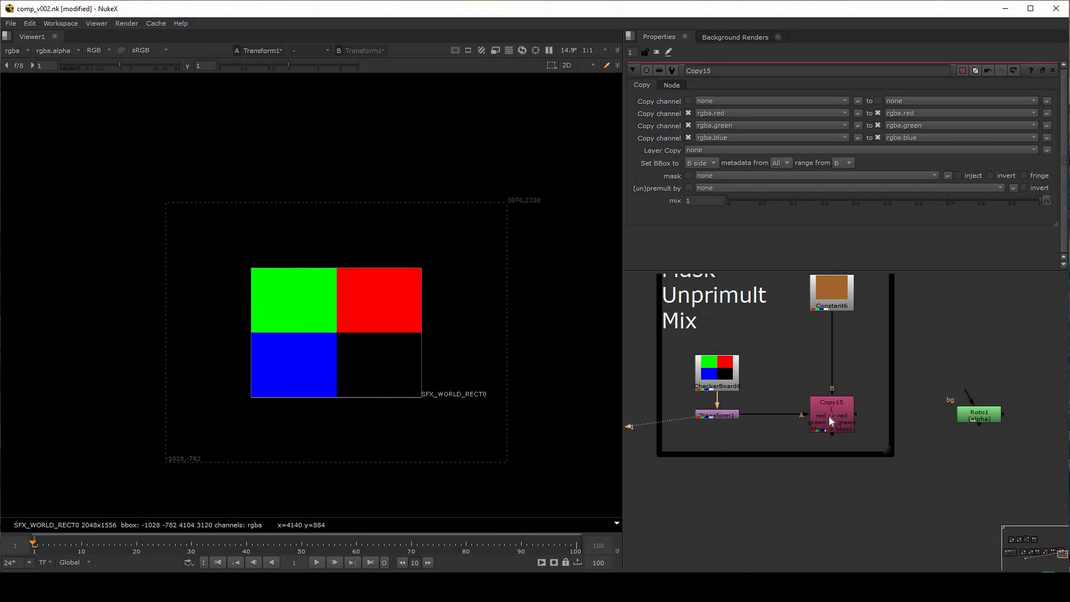
{"action": "left_click", "coordinate": [829, 417]}
{"action": "key", "text": "1"}
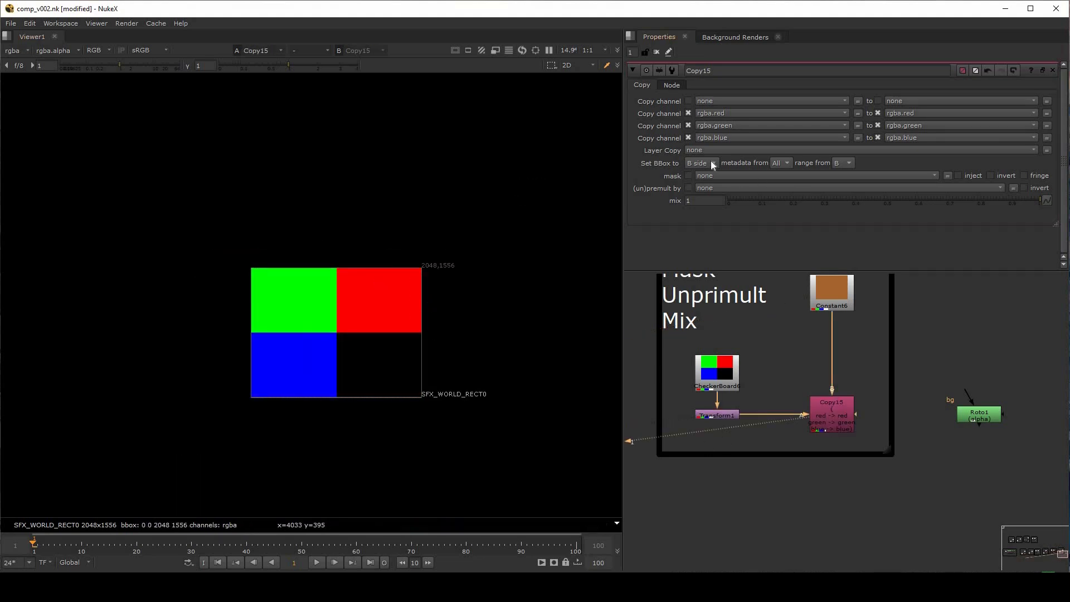
Switch Copy15's bounding box to the A side and back to the B side to compare them
{"action": "left_click", "coordinate": [706, 175]}
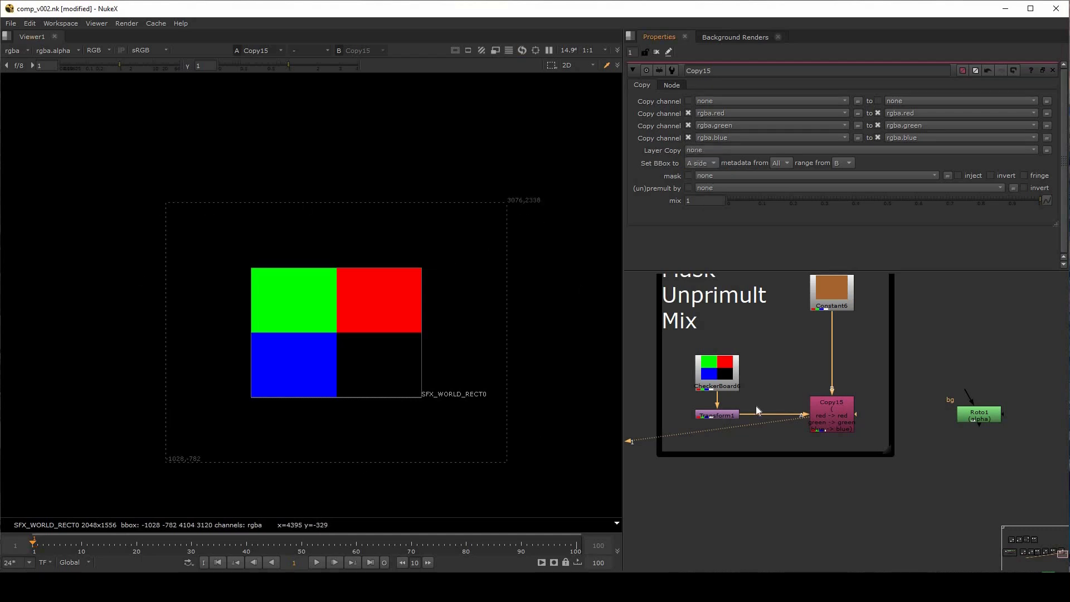
{"action": "left_click", "coordinate": [710, 163]}
{"action": "left_click", "coordinate": [714, 152]}
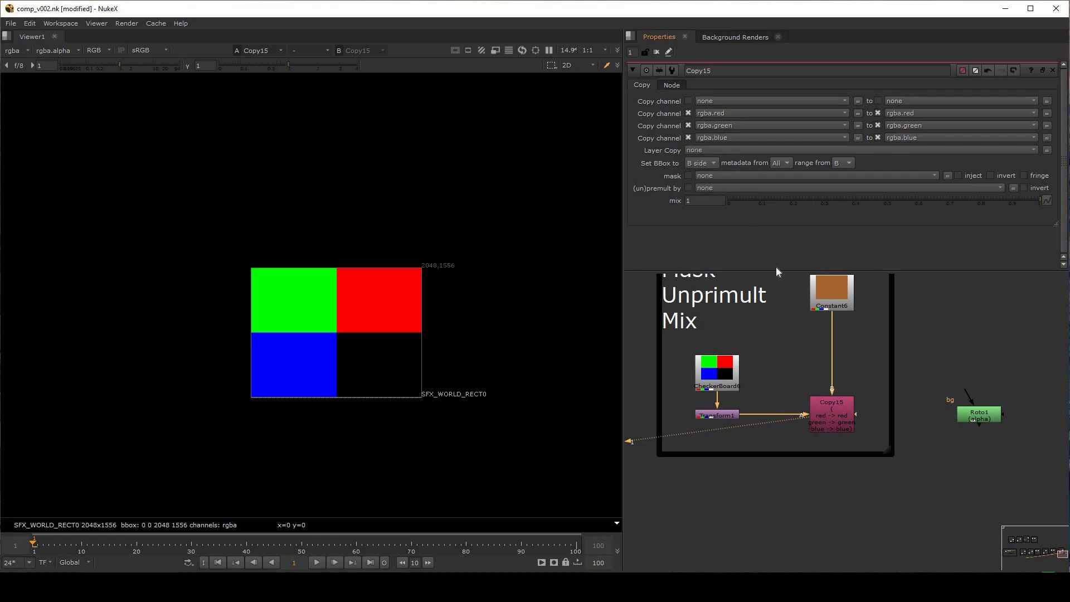
{"action": "left_click", "coordinate": [786, 335]}
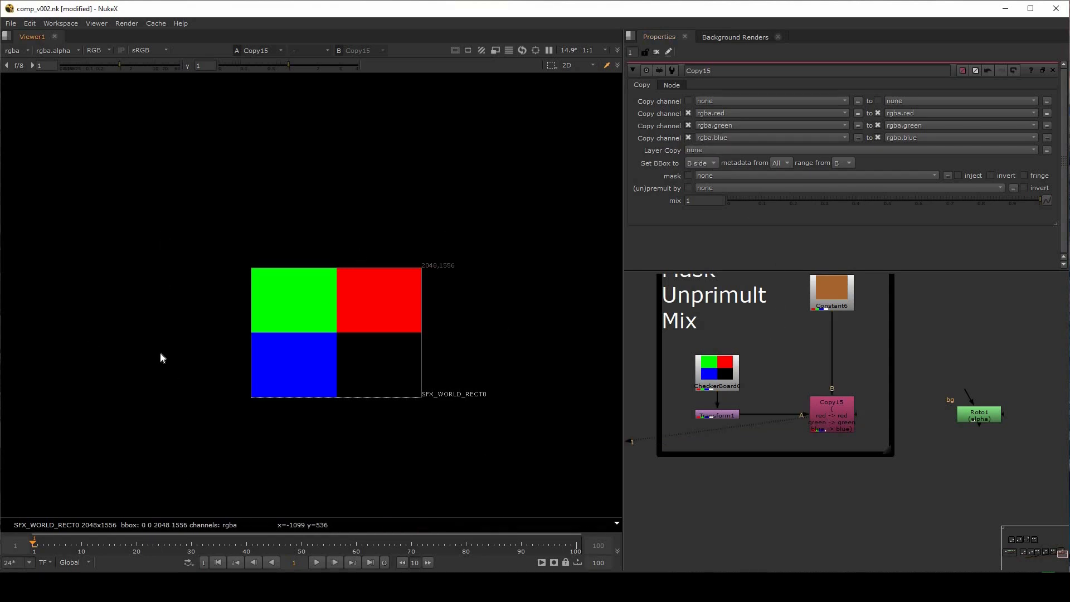
{"action": "left_click", "coordinate": [789, 163]}
{"action": "left_click", "coordinate": [781, 159]}
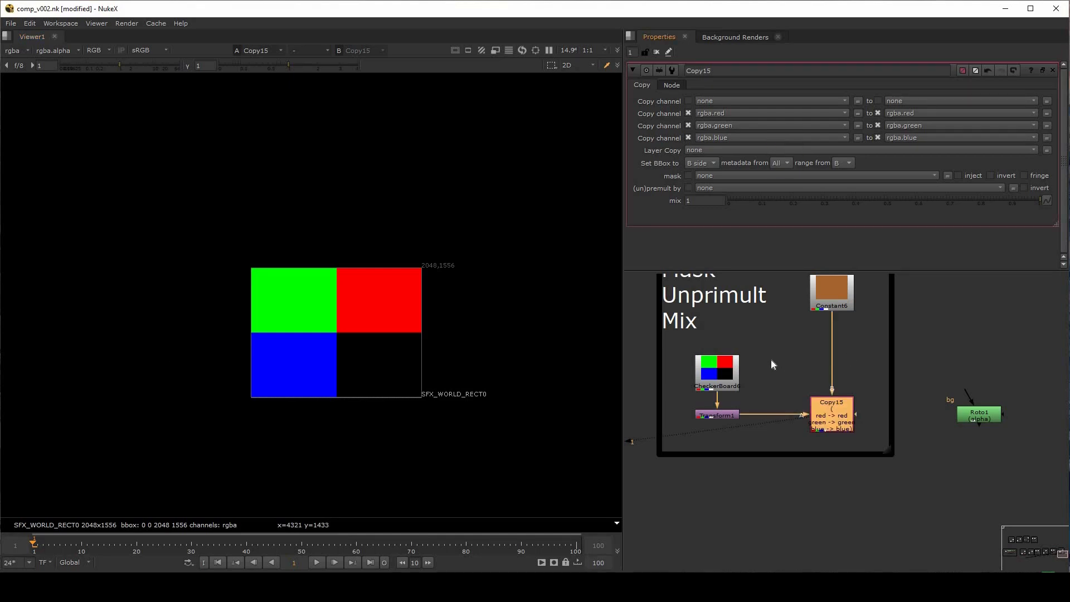
{"action": "left_click", "coordinate": [795, 357]}
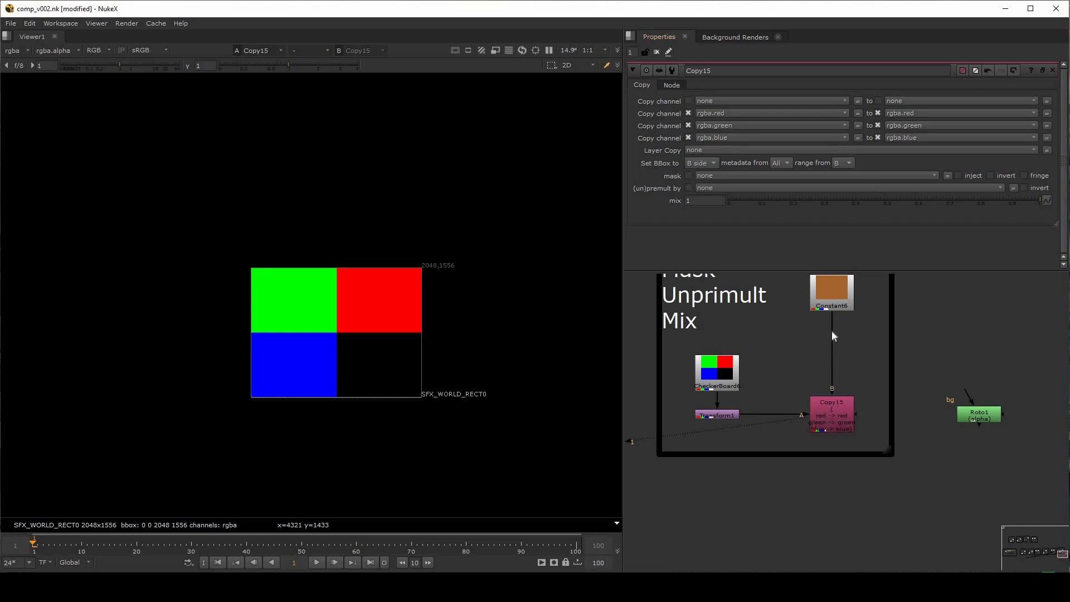
Slightly reposition Constant6, CheckerBoard6 and Transform1 around Copy15 in the node graph
{"action": "left_click_drag", "start_coordinate": [831, 295], "coordinate": [831, 312]}
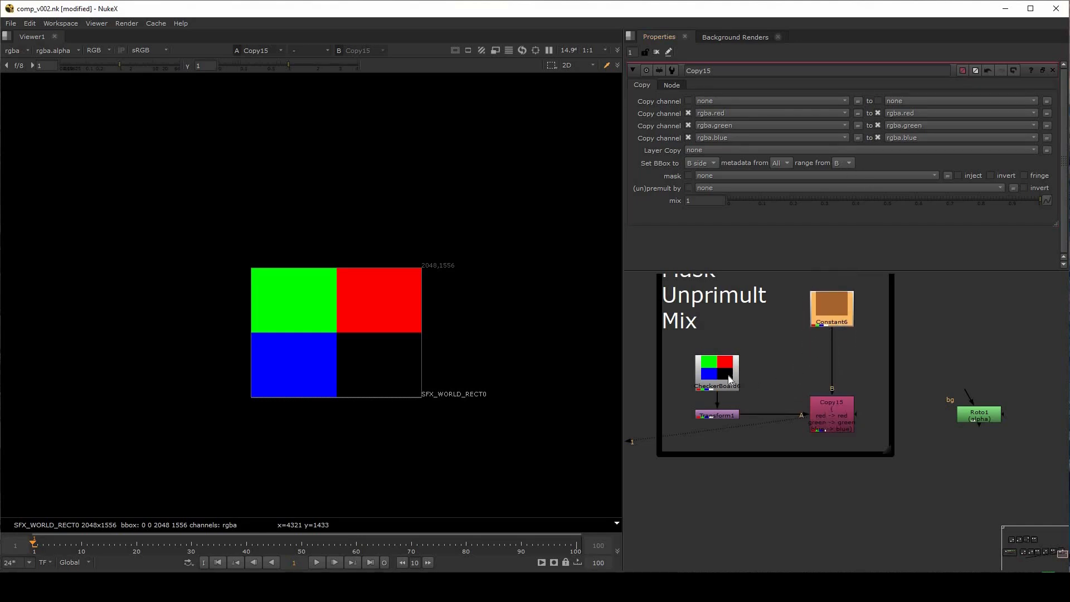
{"action": "left_click_drag", "start_coordinate": [728, 376], "coordinate": [704, 374]}
{"action": "left_click_drag", "start_coordinate": [725, 412], "coordinate": [721, 413]}
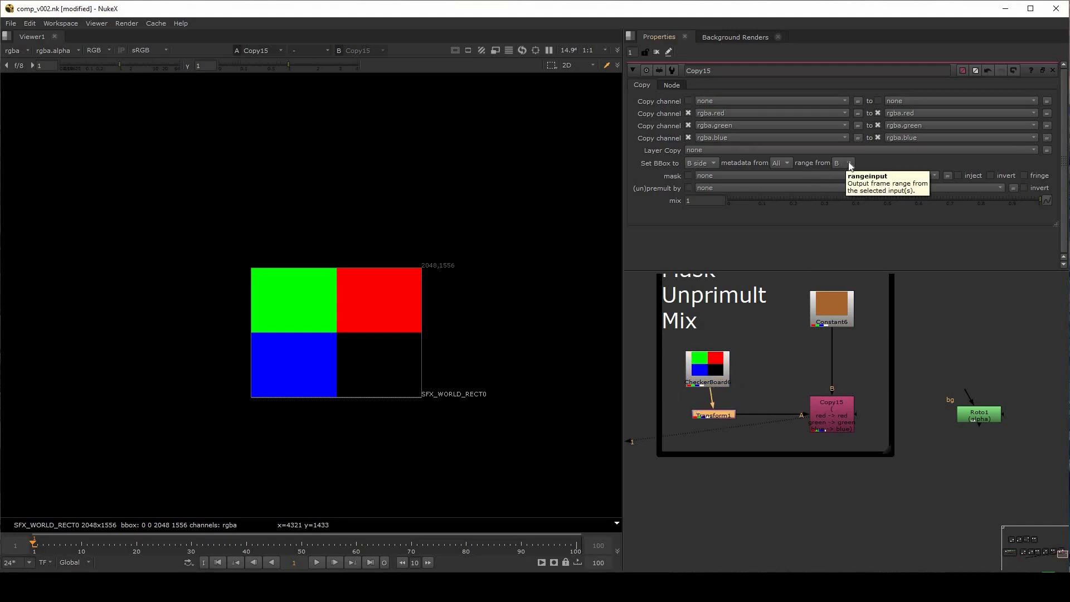
{"action": "left_click", "coordinate": [824, 413]}
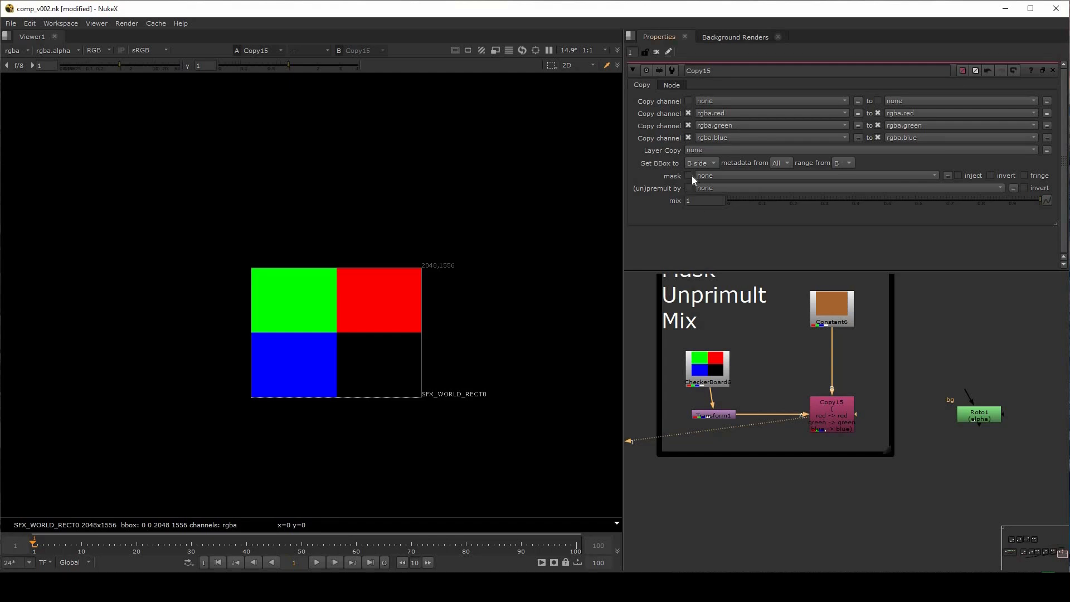
{"action": "middle_click_drag", "start_coordinate": [786, 378], "coordinate": [771, 358]}
{"action": "left_click_drag", "start_coordinate": [685, 353], "coordinate": [691, 349]}
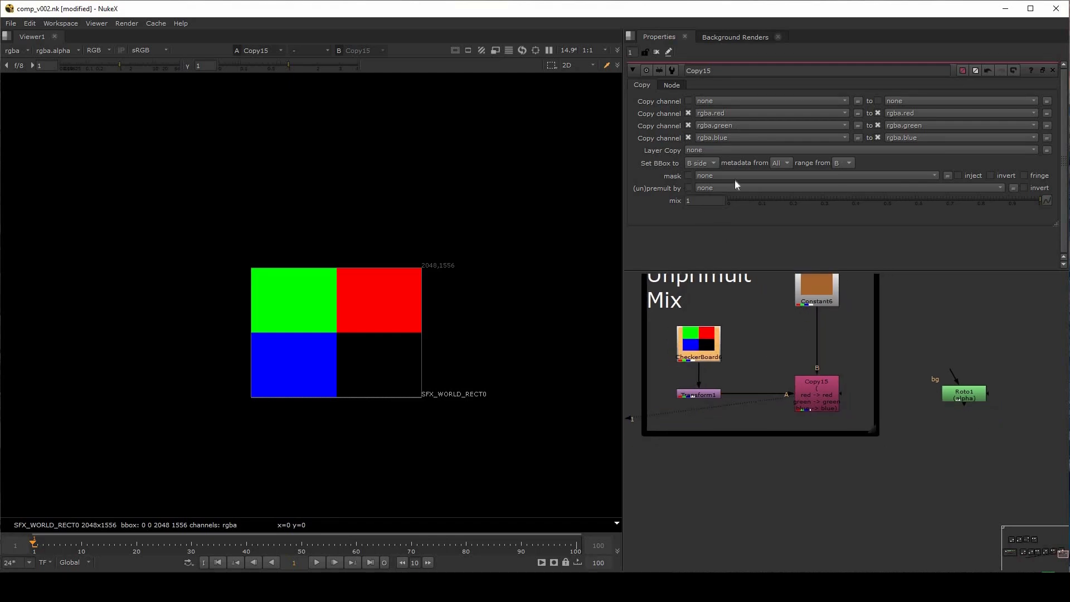
Try rgba.red and rgba.green as Copy15's mask channel and reset the mask to none
{"action": "left_click", "coordinate": [741, 174]}
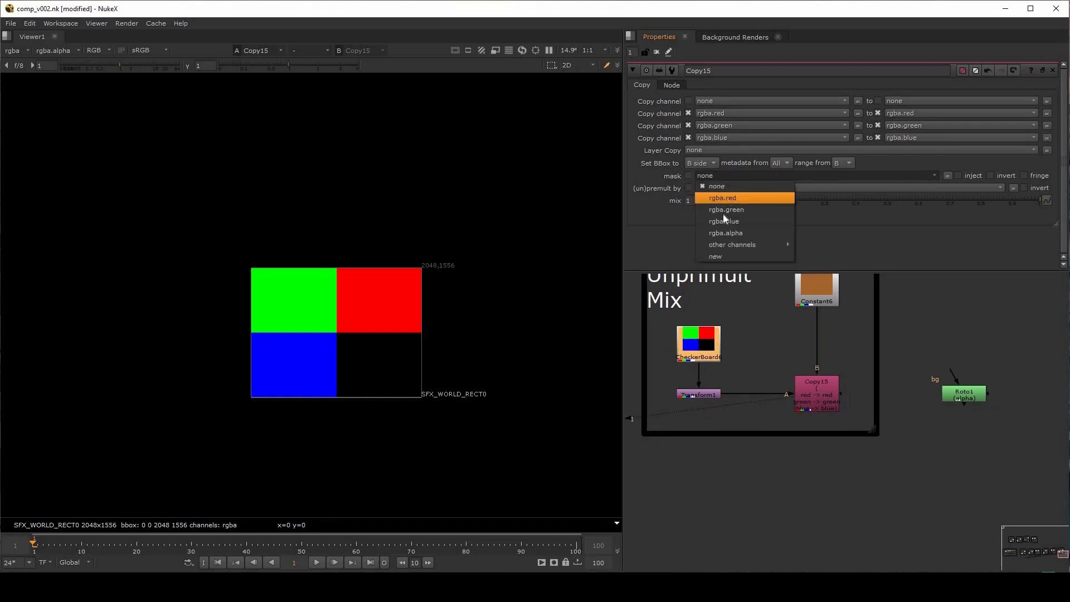
{"action": "left_click", "coordinate": [747, 198]}
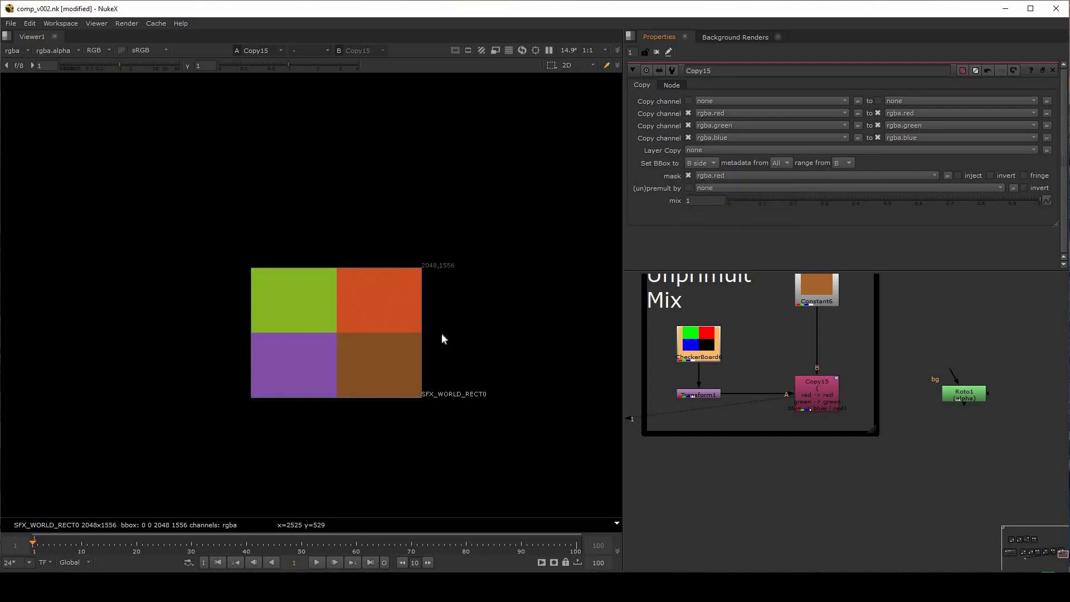
{"action": "left_click", "coordinate": [755, 174]}
{"action": "left_click", "coordinate": [730, 209]}
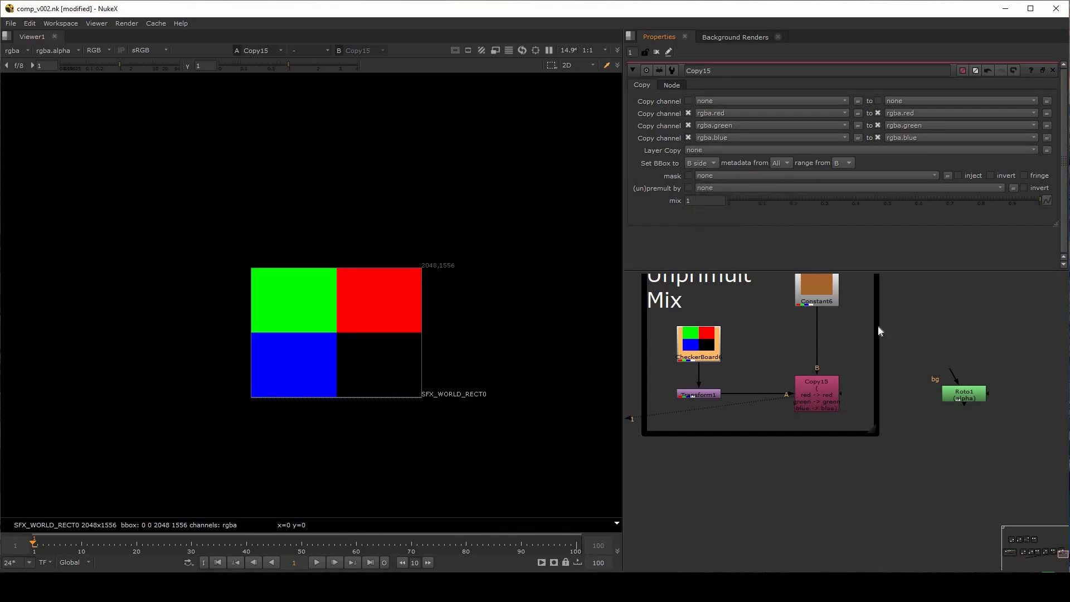
{"action": "left_click", "coordinate": [875, 319]}
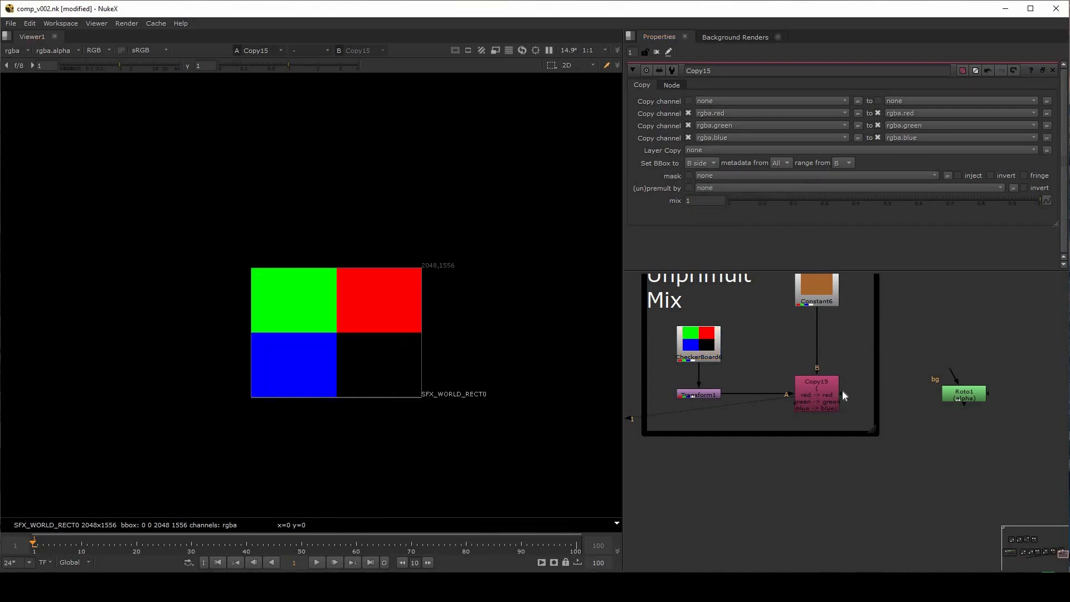
Open Roto1's properties and connect Copy15's mask input to Roto1, masking by rgba.alpha
{"action": "double_click", "coordinate": [974, 399]}
{"action": "left_click_drag", "start_coordinate": [840, 394], "coordinate": [959, 405]}
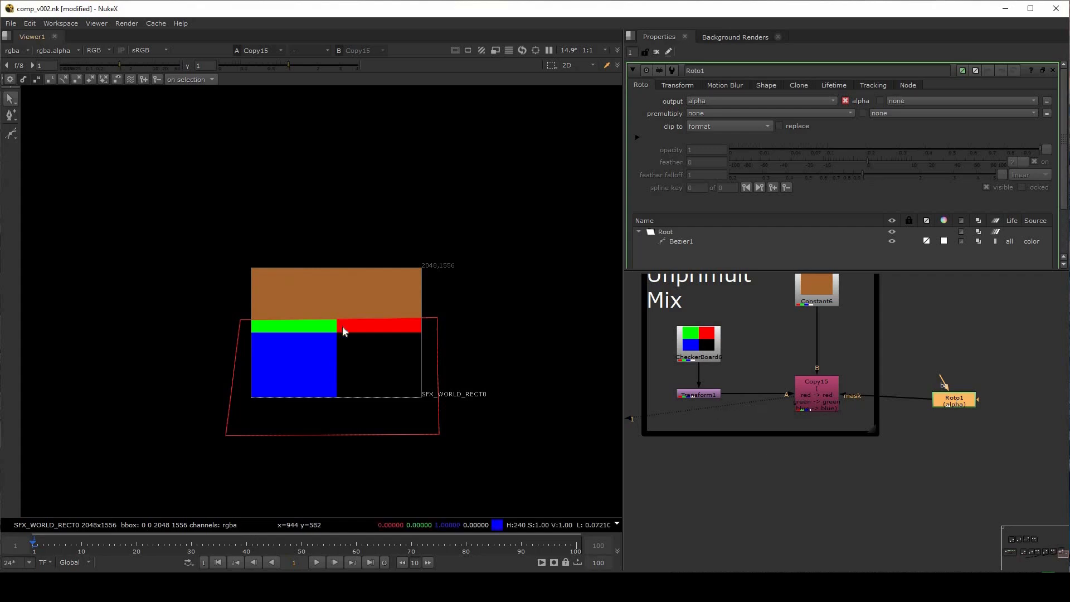
{"action": "scroll", "coordinate": [342, 327], "scroll_direction": "up", "scroll_amount": 2}
{"action": "left_click_drag", "start_coordinate": [146, 232], "coordinate": [520, 322]}
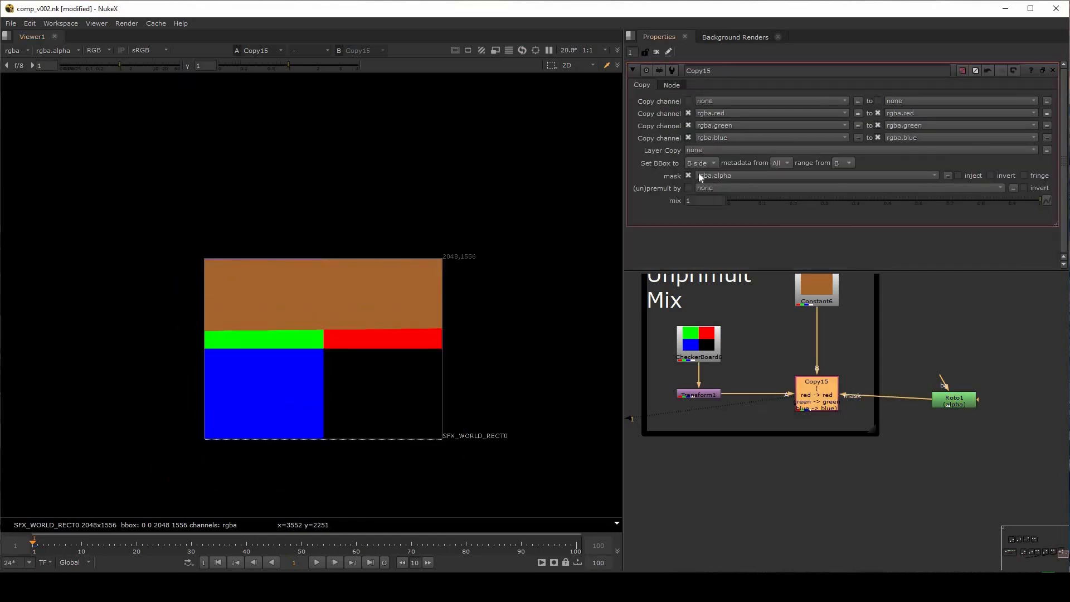
Switch Copy15's mask channel to none and back to rgba.alpha to compare the masked result
{"action": "left_click", "coordinate": [722, 175]}
{"action": "left_click", "coordinate": [717, 186]}
{"action": "left_click", "coordinate": [716, 188]}
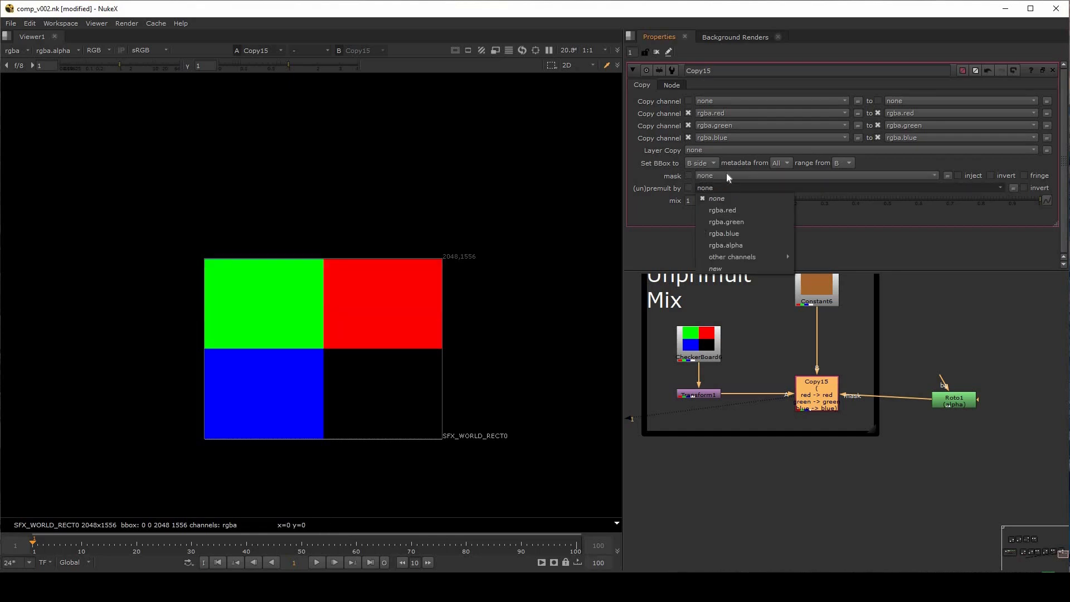
{"action": "left_click_drag", "start_coordinate": [963, 400], "coordinate": [962, 393]}
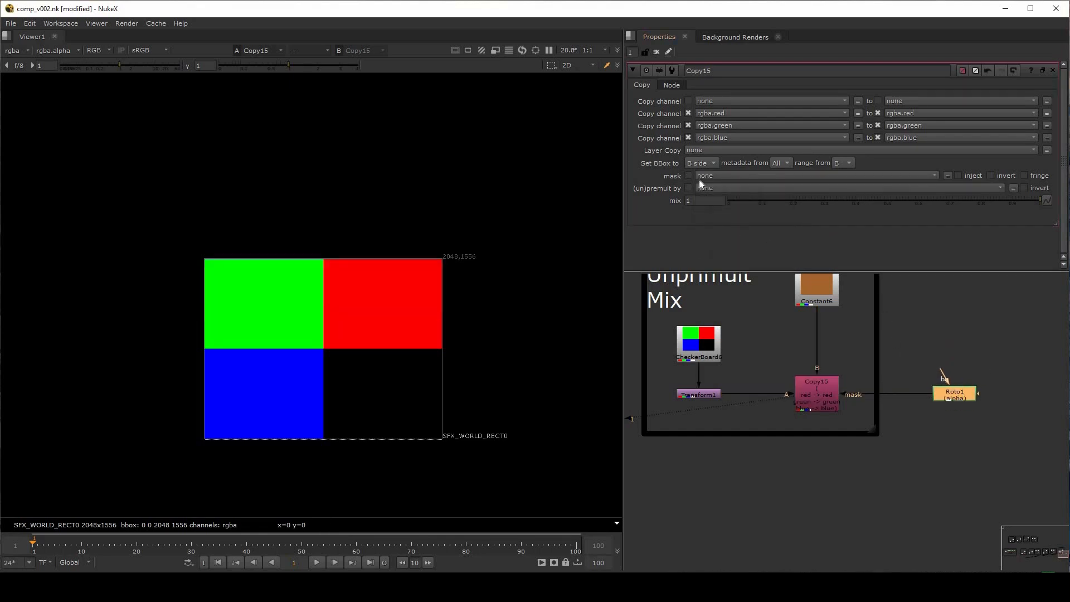
{"action": "left_click", "coordinate": [713, 174]}
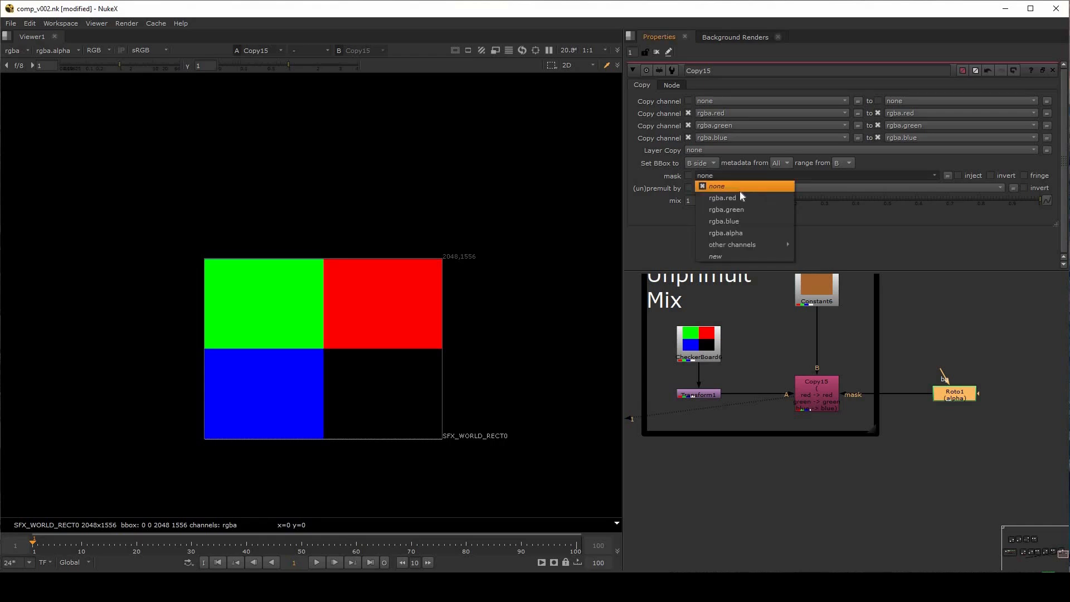
{"action": "left_click", "coordinate": [738, 234]}
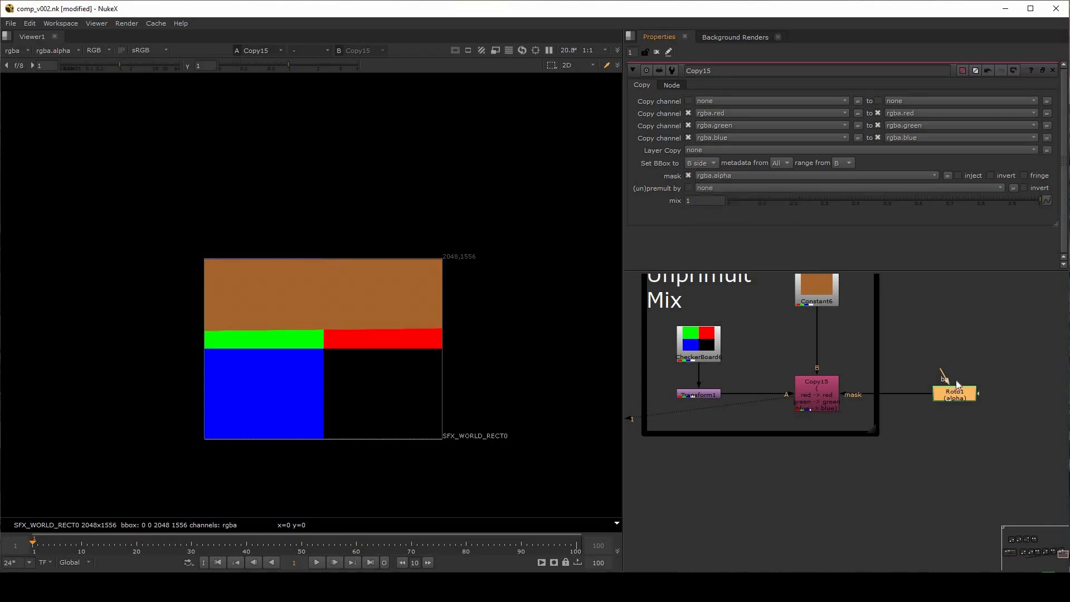
{"action": "left_click_drag", "start_coordinate": [956, 381], "coordinate": [954, 389]}
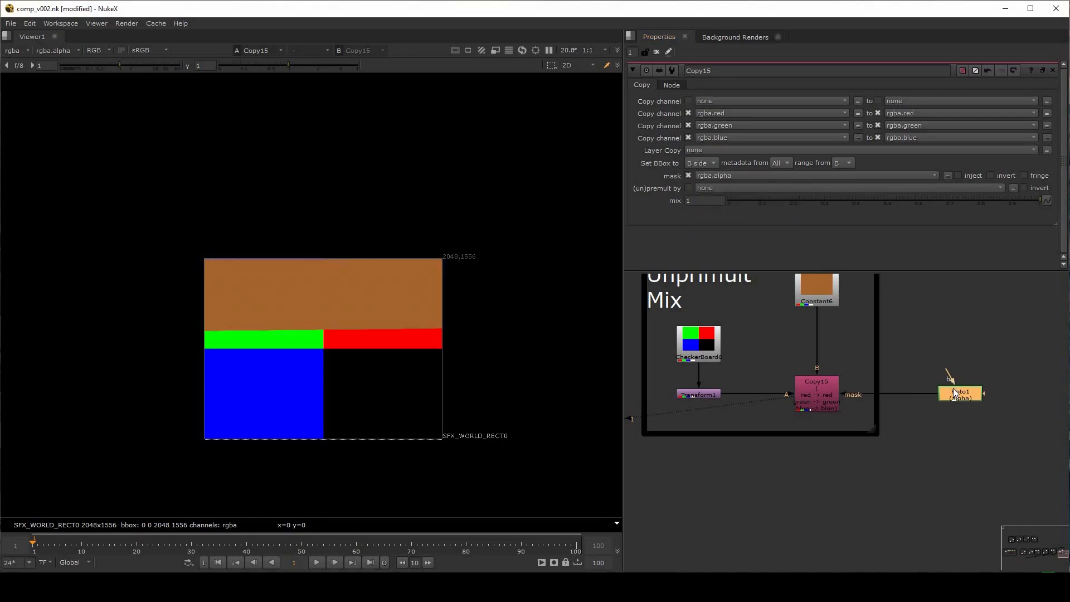
{"action": "left_click", "coordinate": [961, 345]}
Try rgba.green as Copy15's (un)premult channel and reset it to none
{"action": "left_click", "coordinate": [728, 189]}
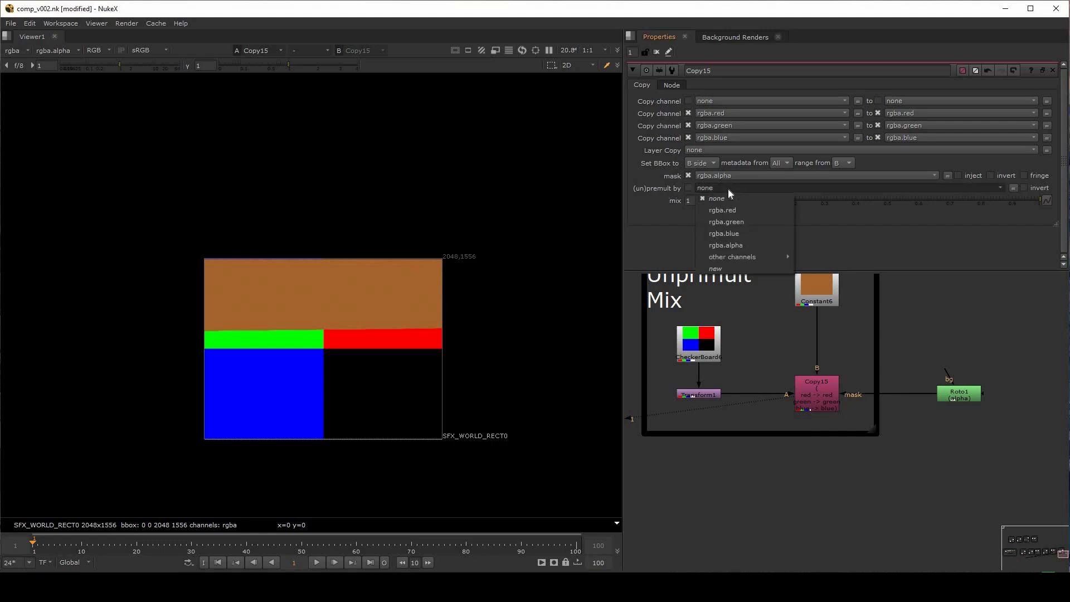
{"action": "left_click", "coordinate": [737, 222]}
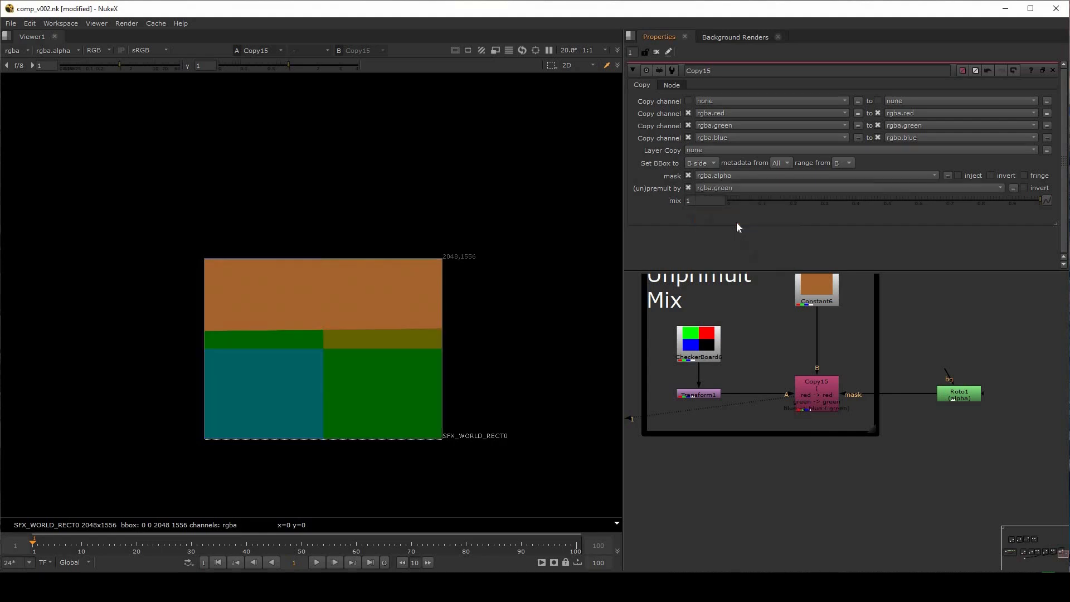
{"action": "left_click", "coordinate": [720, 188]}
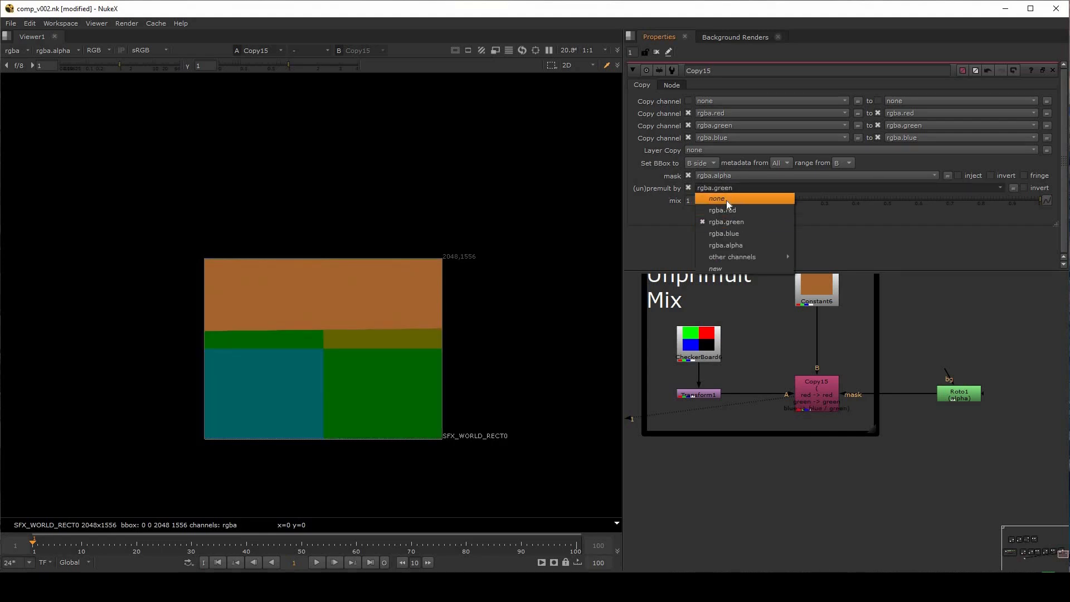
{"action": "left_click", "coordinate": [727, 200]}
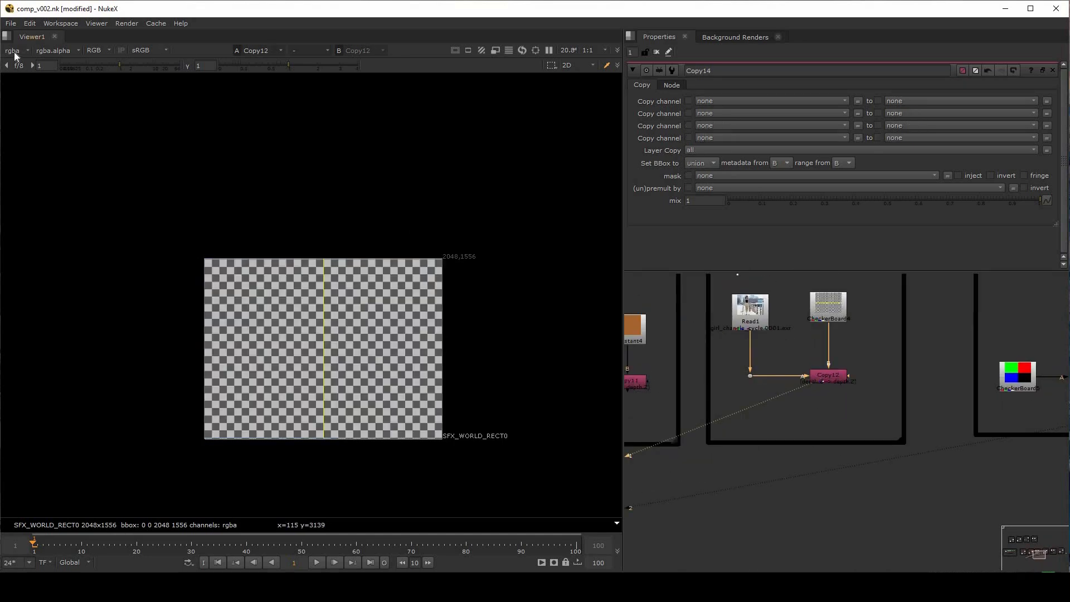
Show the depth layer of Copy12 in the Depth group, open its properties and set its mix to 0
{"action": "left_click", "coordinate": [14, 50]}
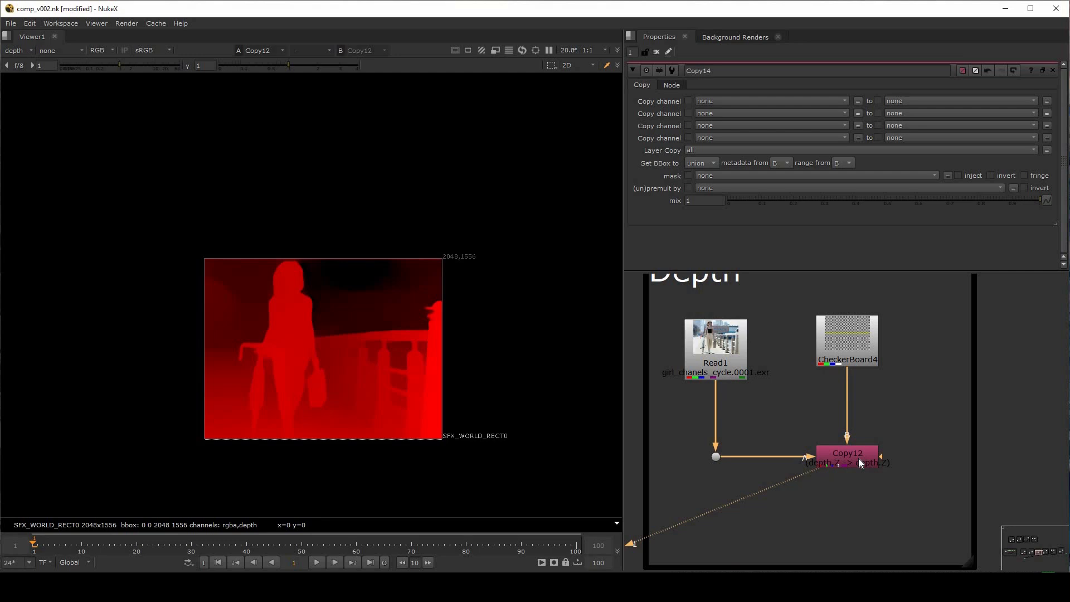
{"action": "double_click", "coordinate": [859, 459]}
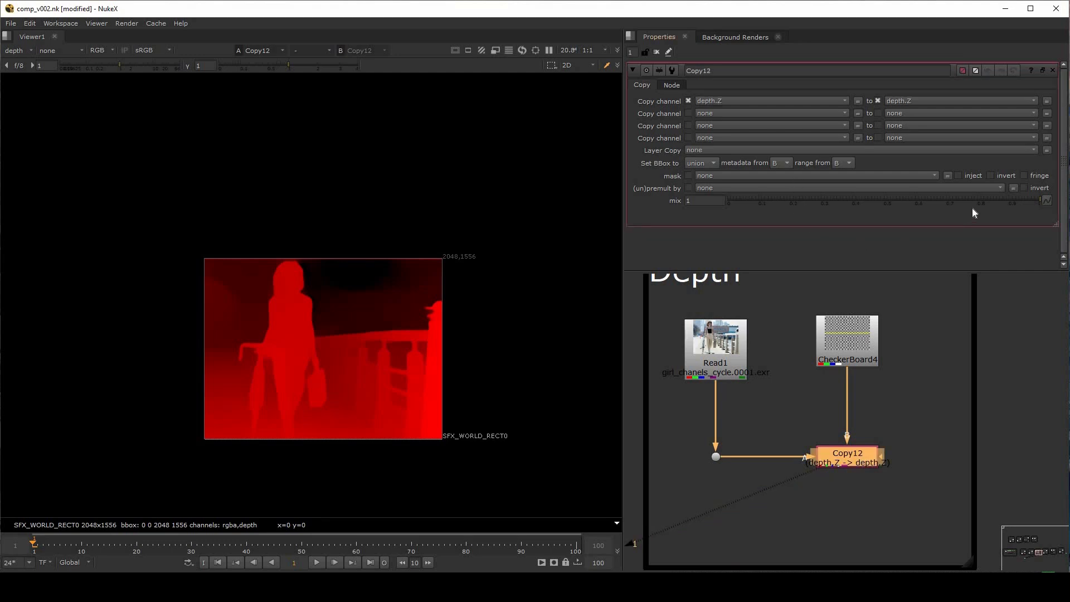
{"action": "left_click_drag", "start_coordinate": [1031, 199], "coordinate": [724, 220]}
Set the viewer layer to rgba and view CheckerBoard4 to compare it with Copy12 at zero mix
{"action": "left_click", "coordinate": [17, 51]}
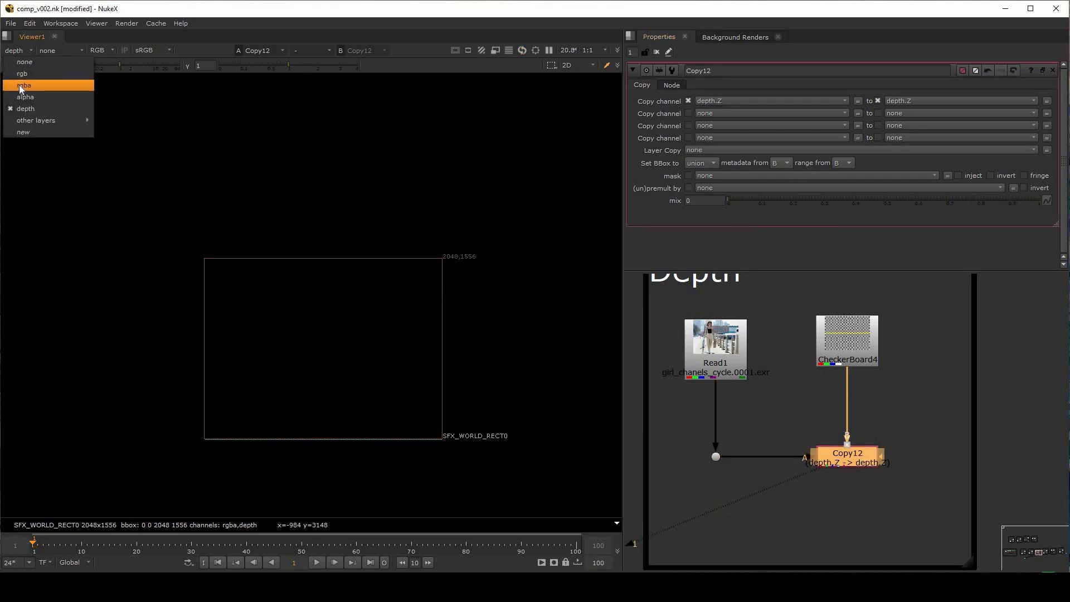
{"action": "left_click", "coordinate": [21, 86]}
{"action": "left_click", "coordinate": [857, 340]}
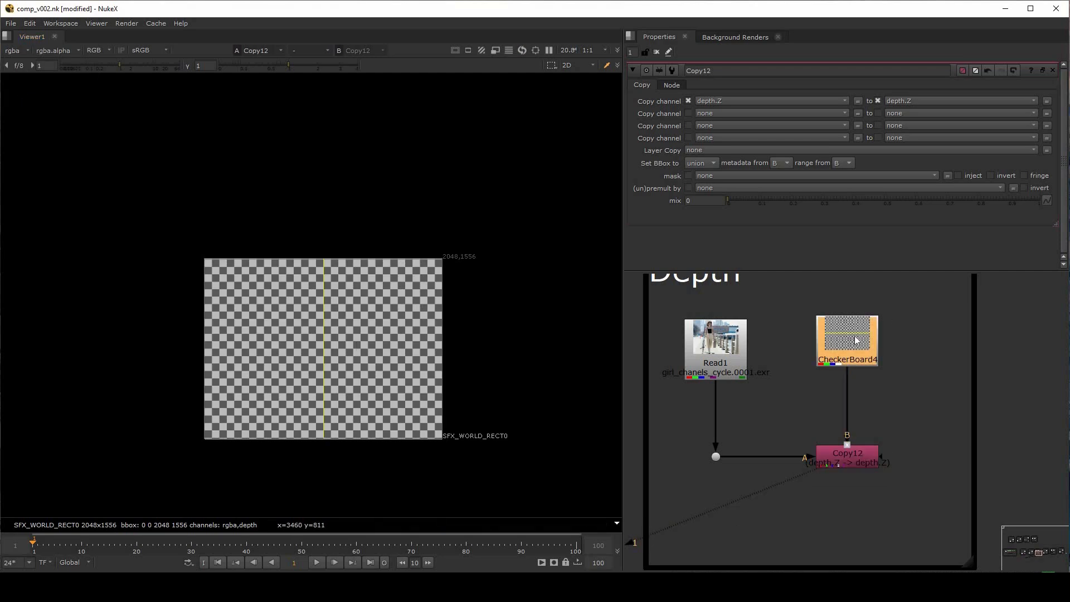
{"action": "key", "text": "1"}
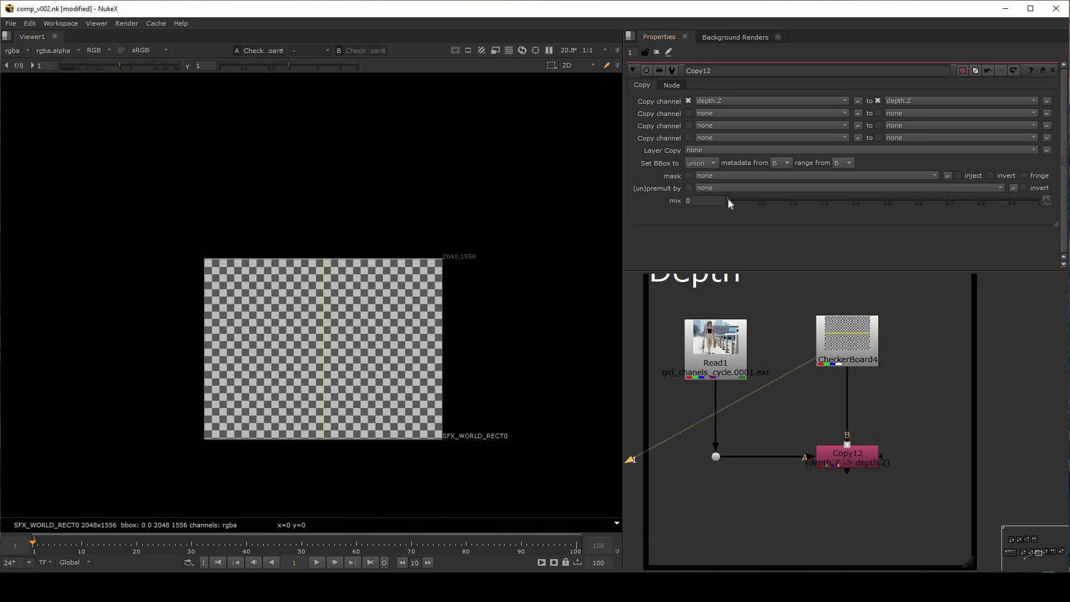
Raise Copy12's mix and lower it back to 0 while viewing CheckerBoard4
{"action": "left_click", "coordinate": [779, 200]}
{"action": "left_click_drag", "start_coordinate": [951, 194], "coordinate": [728, 200]}
{"action": "left_click_drag", "start_coordinate": [768, 427], "coordinate": [695, 487]}
View Copy12's depth layer and set its mix to 1
{"action": "left_click", "coordinate": [825, 463]}
{"action": "key", "text": "1"}
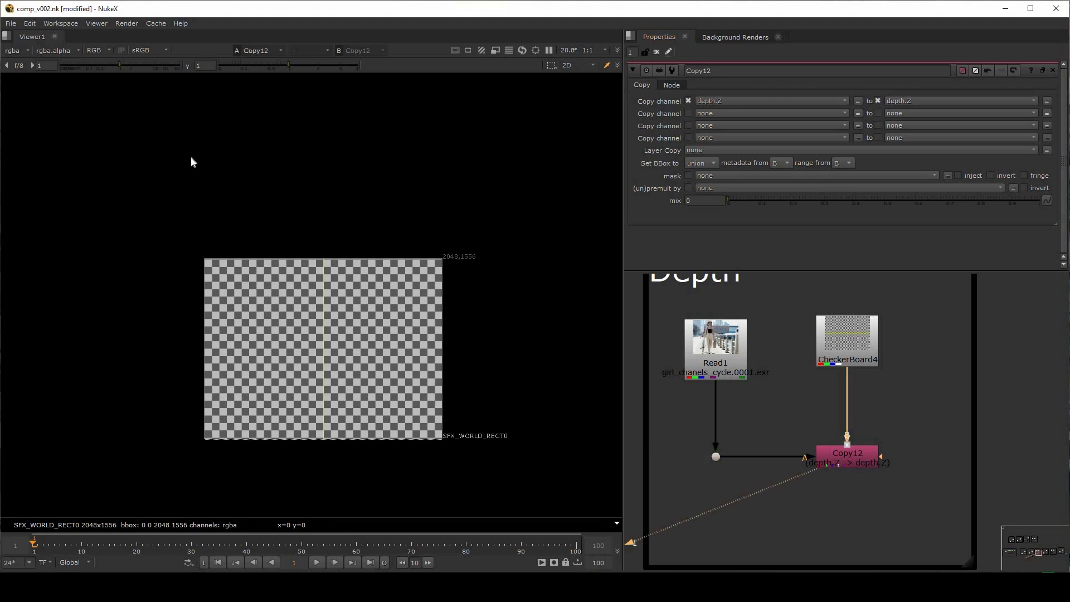
{"action": "left_click", "coordinate": [19, 51]}
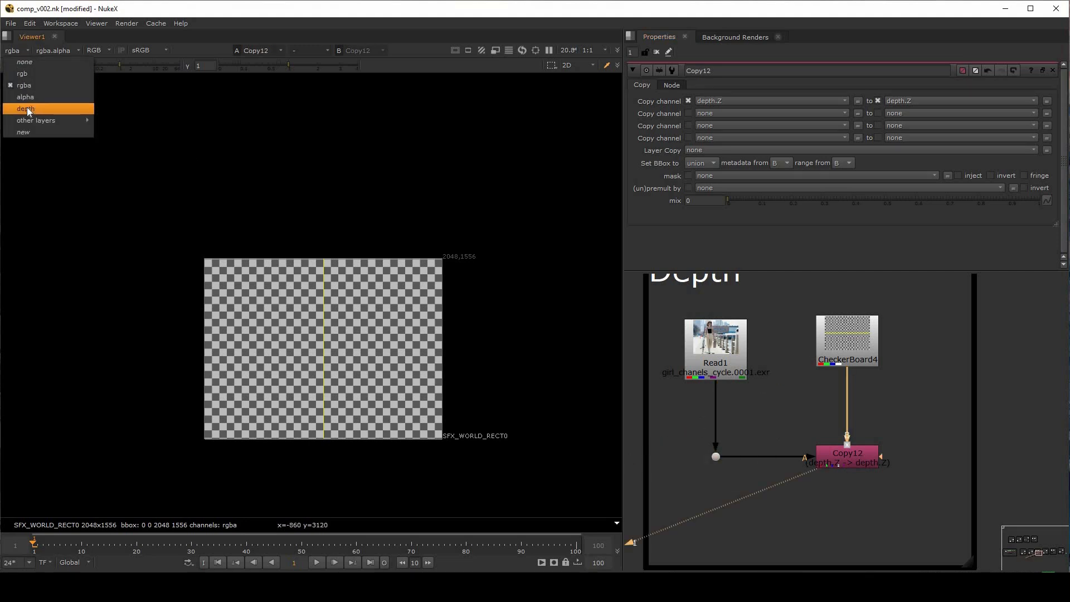
{"action": "left_click", "coordinate": [34, 105]}
{"action": "left_click_drag", "start_coordinate": [738, 199], "coordinate": [1041, 203]}
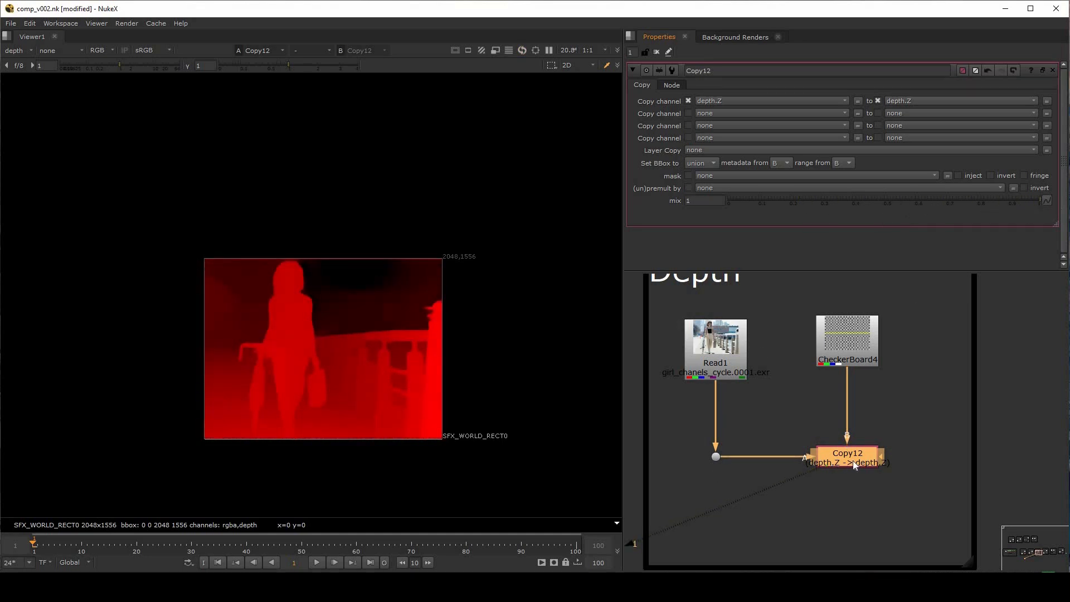
{"action": "scroll", "coordinate": [811, 427], "scroll_direction": "down", "scroll_amount": 2}
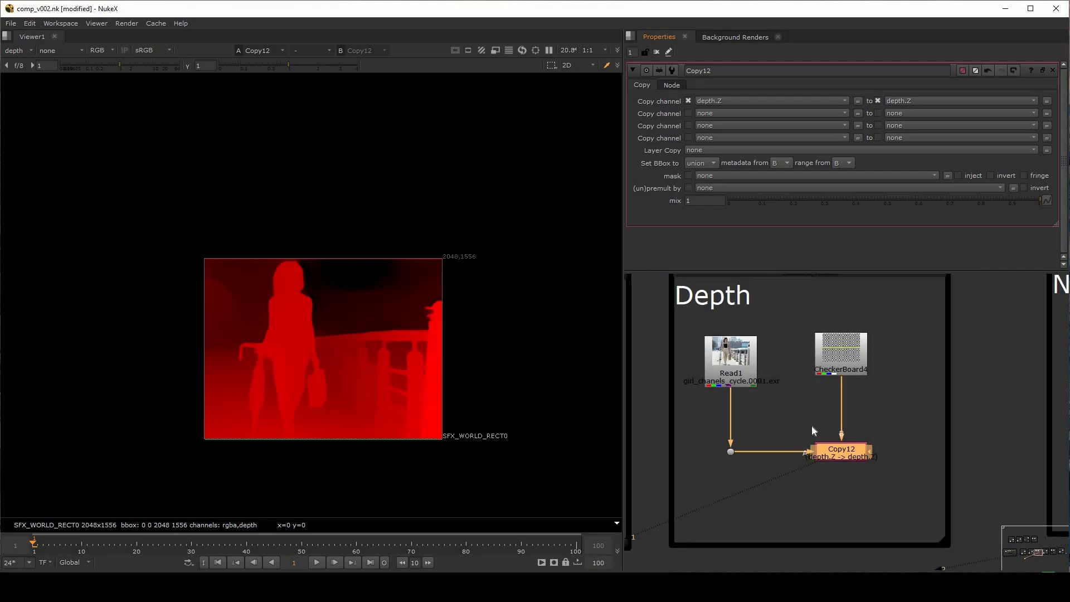